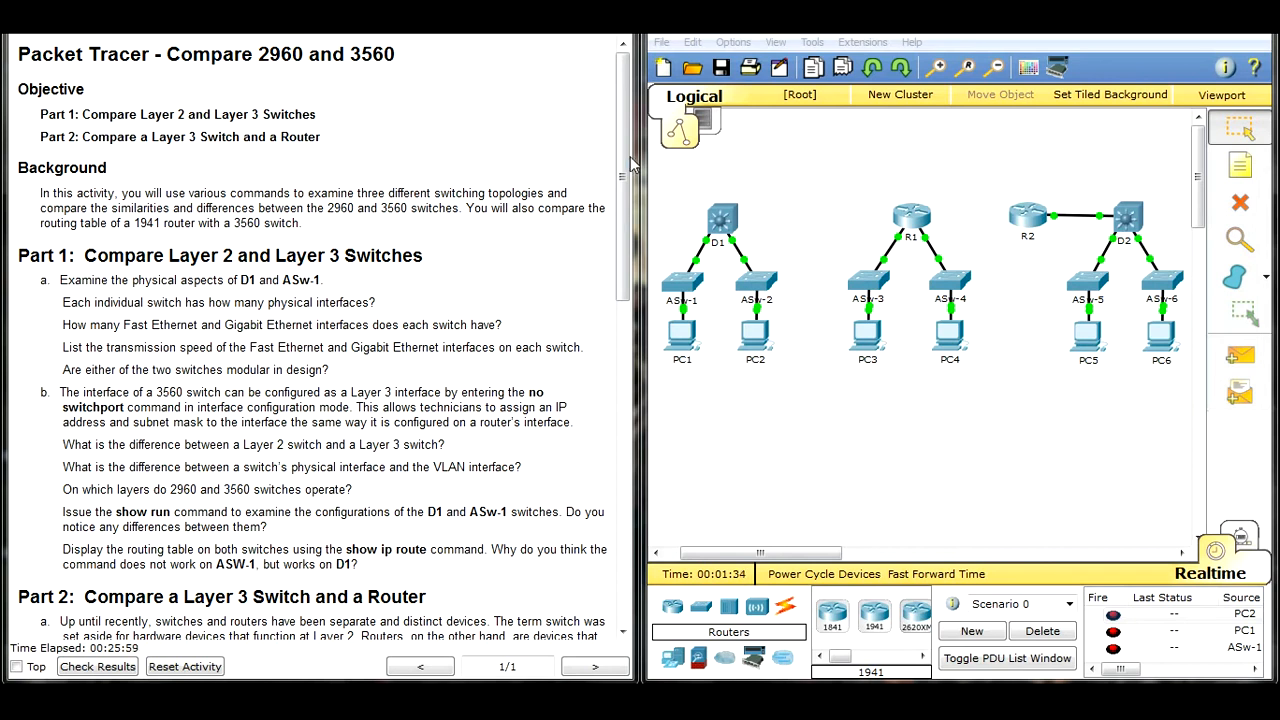
Step: Open the physical device views of switches D1 and ASw-1 and place their windows side by side
drag(618, 125, 625, 224)
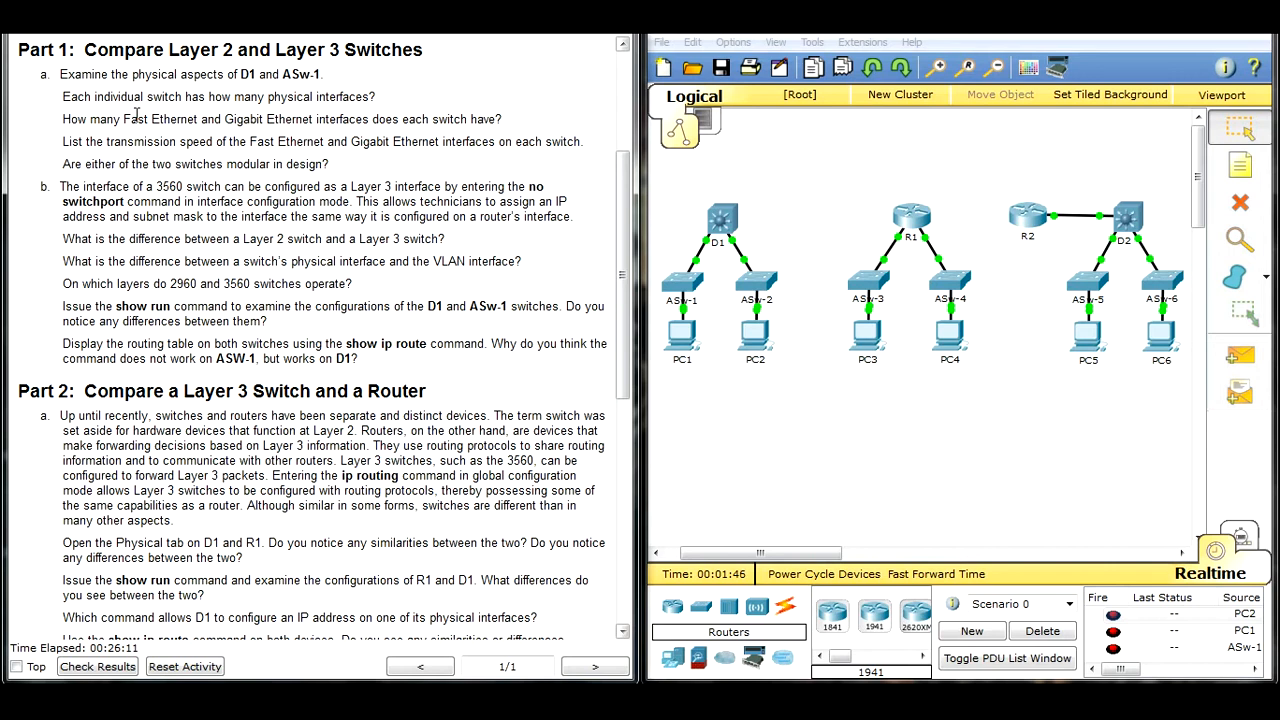
click(766, 139)
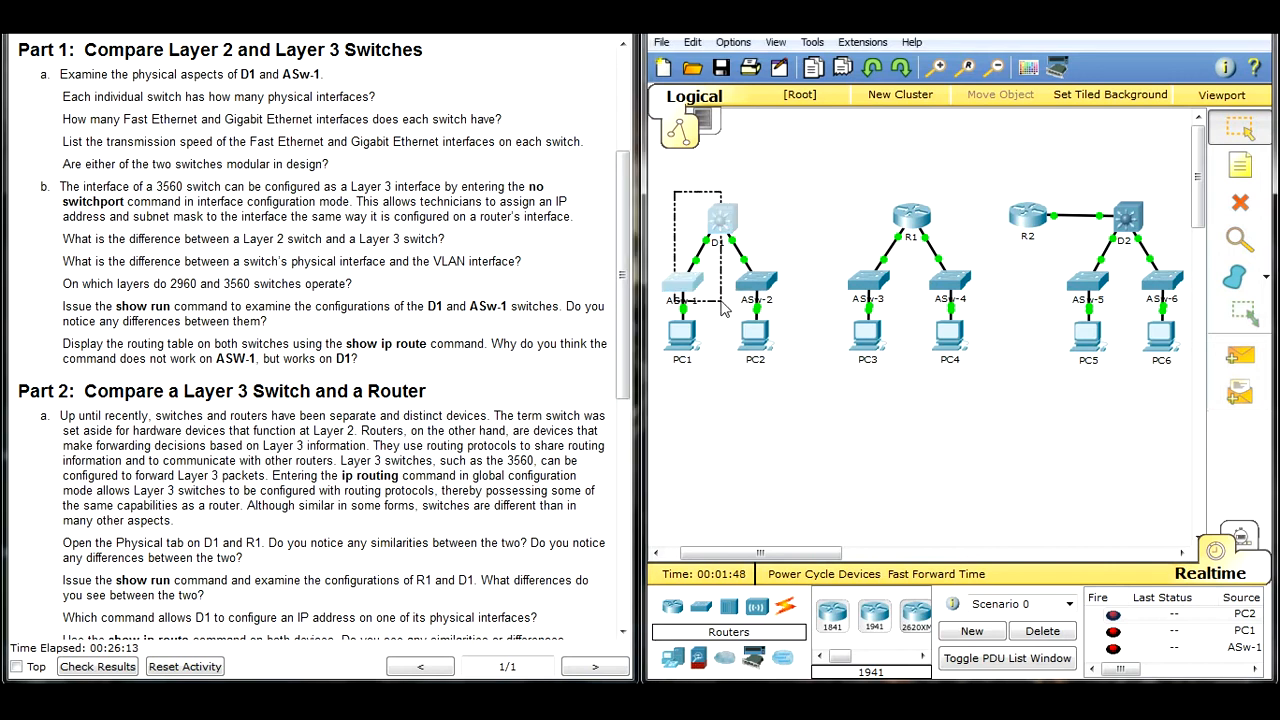
click(722, 218)
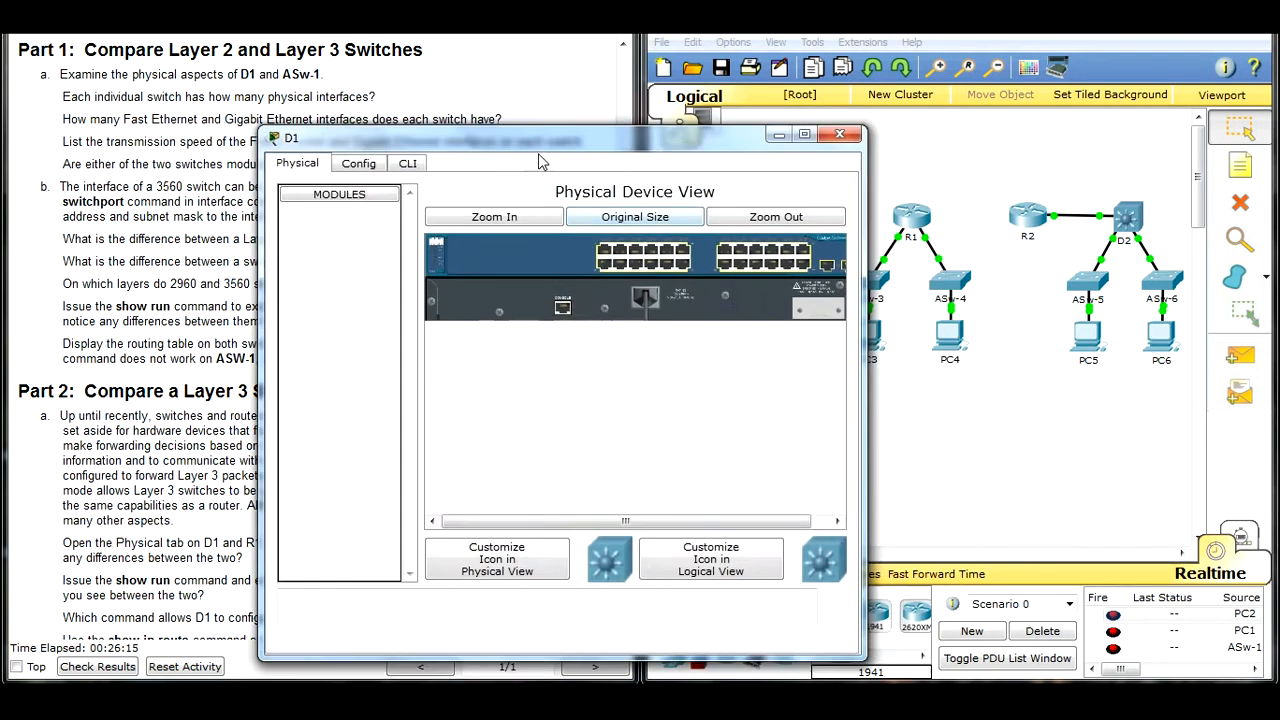
drag(573, 165, 476, 164)
click(698, 284)
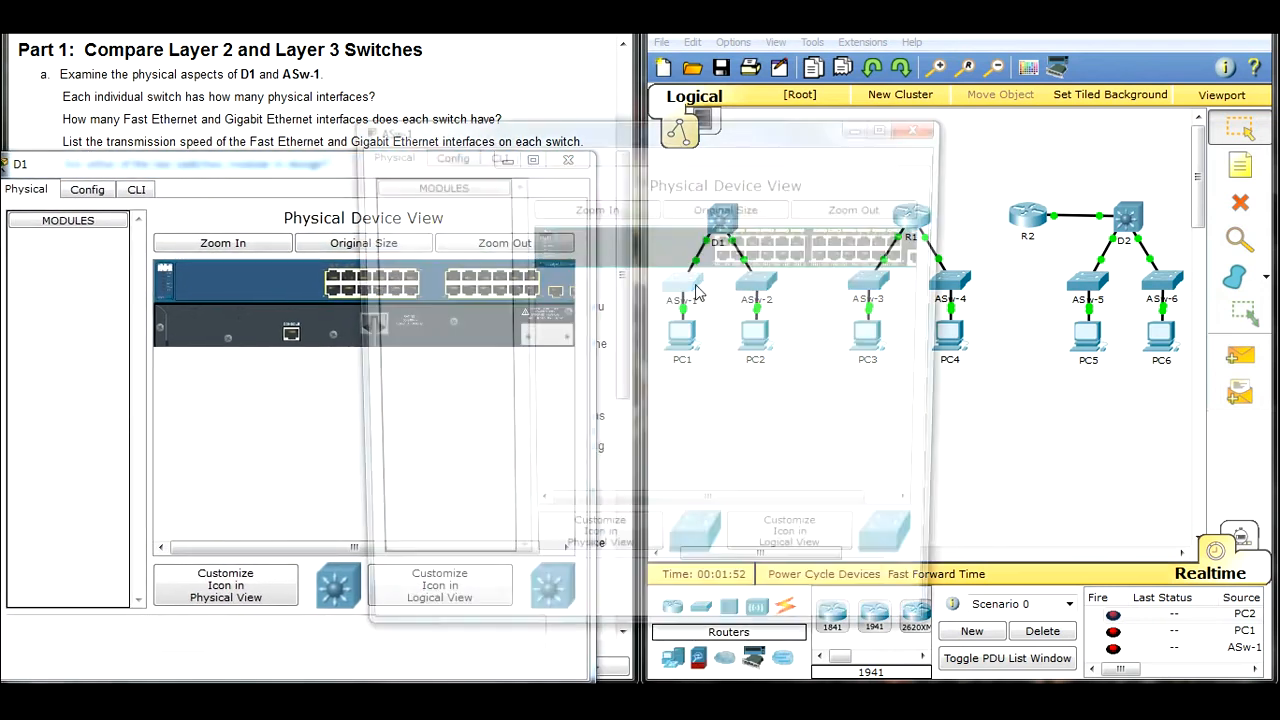
drag(656, 128, 911, 43)
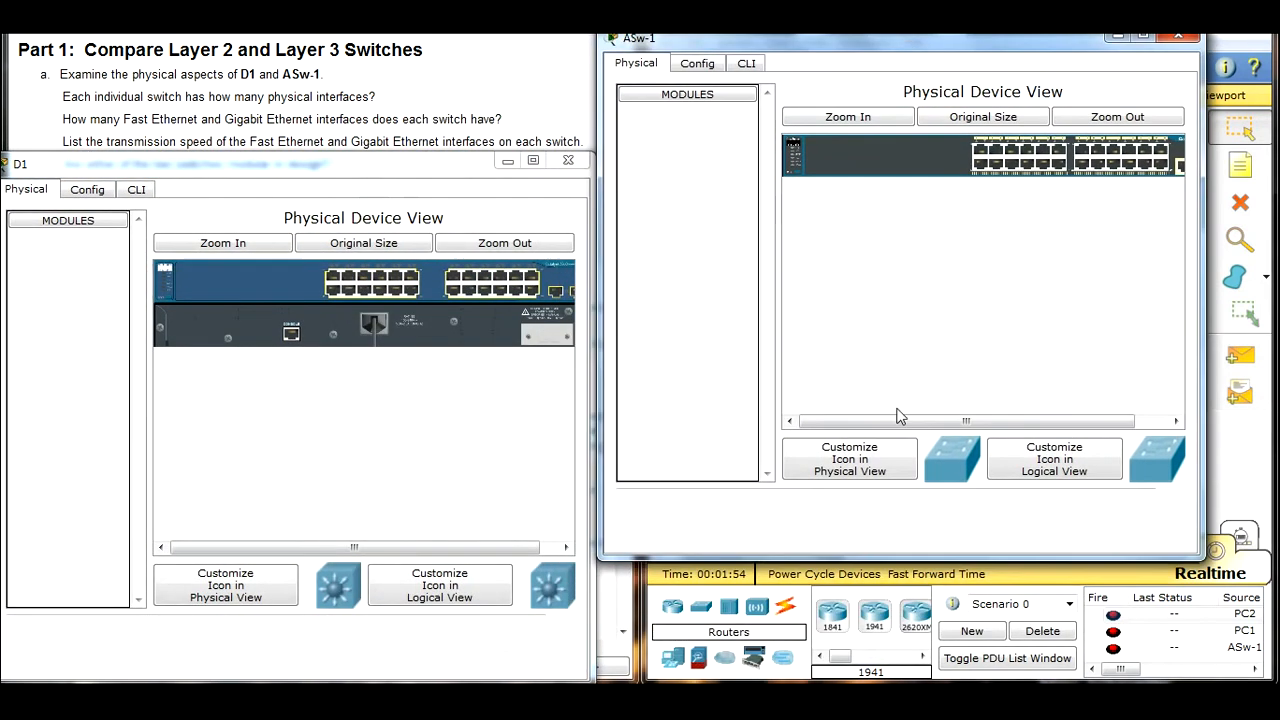
Step: Examine the physical ports on the ASw-1 and D1 panels, including those at the far end of each chassis
drag(926, 421, 958, 427)
drag(392, 165, 1011, 198)
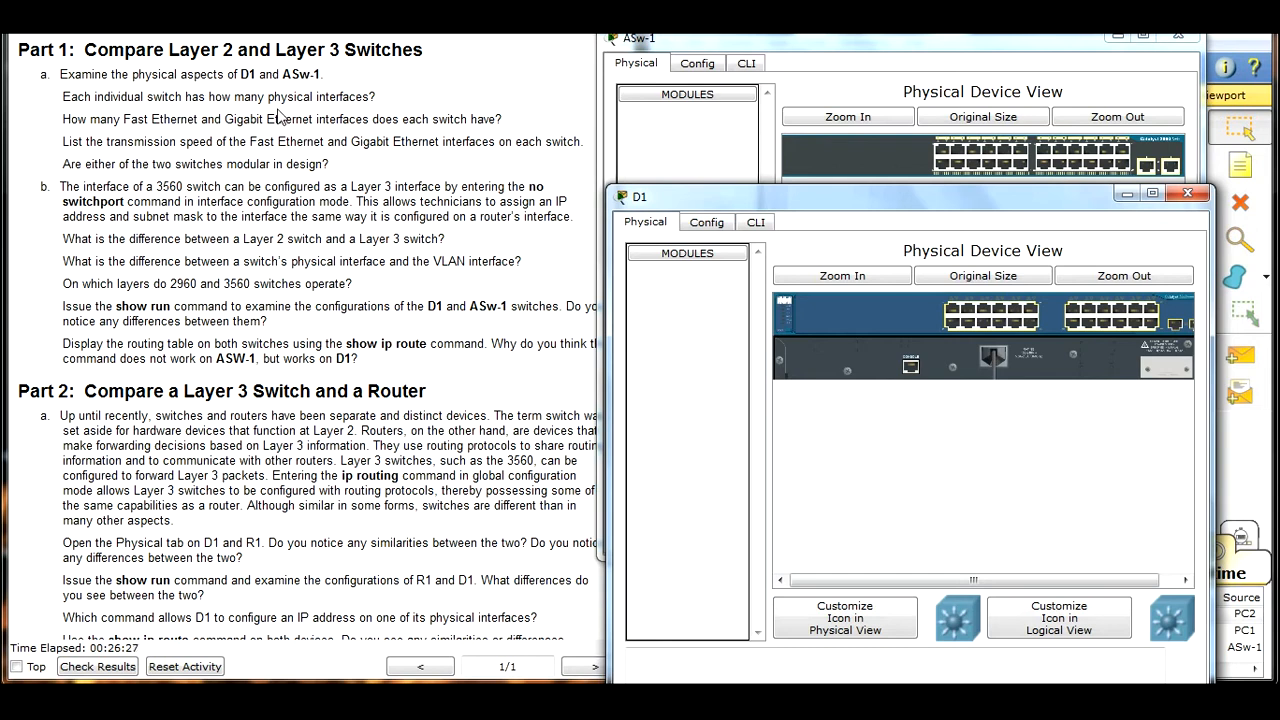
click(1156, 172)
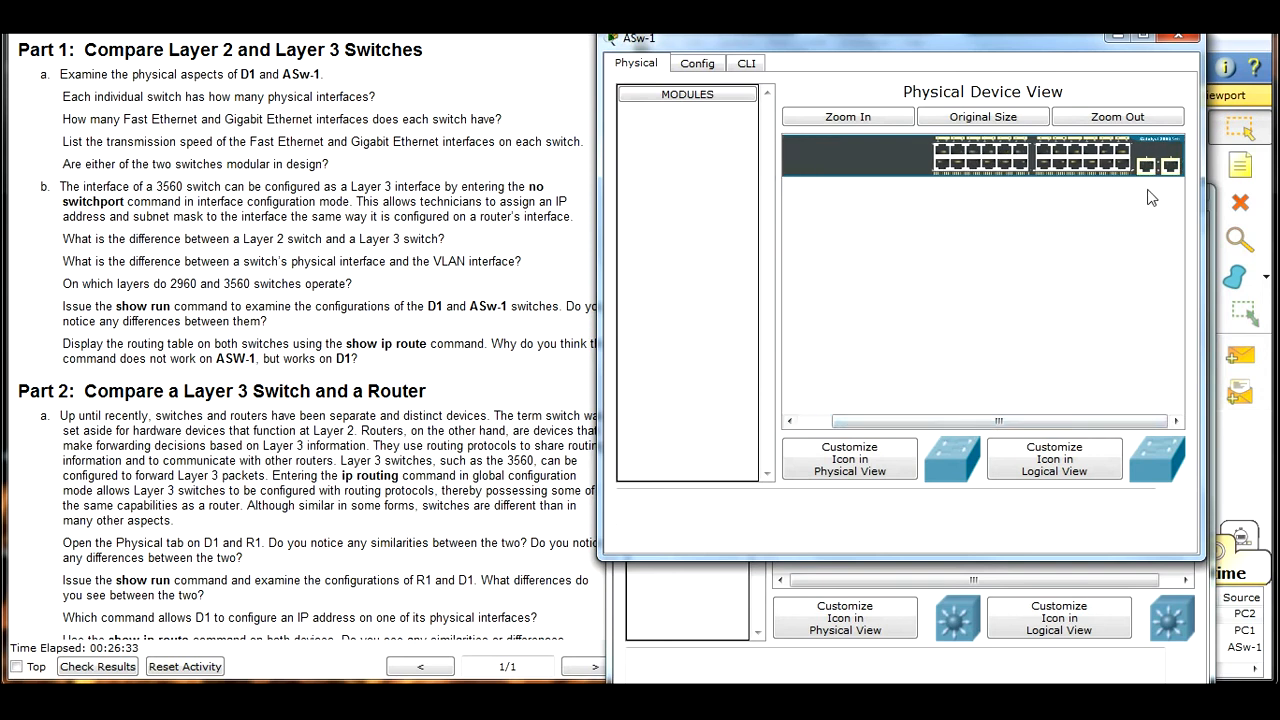
click(961, 672)
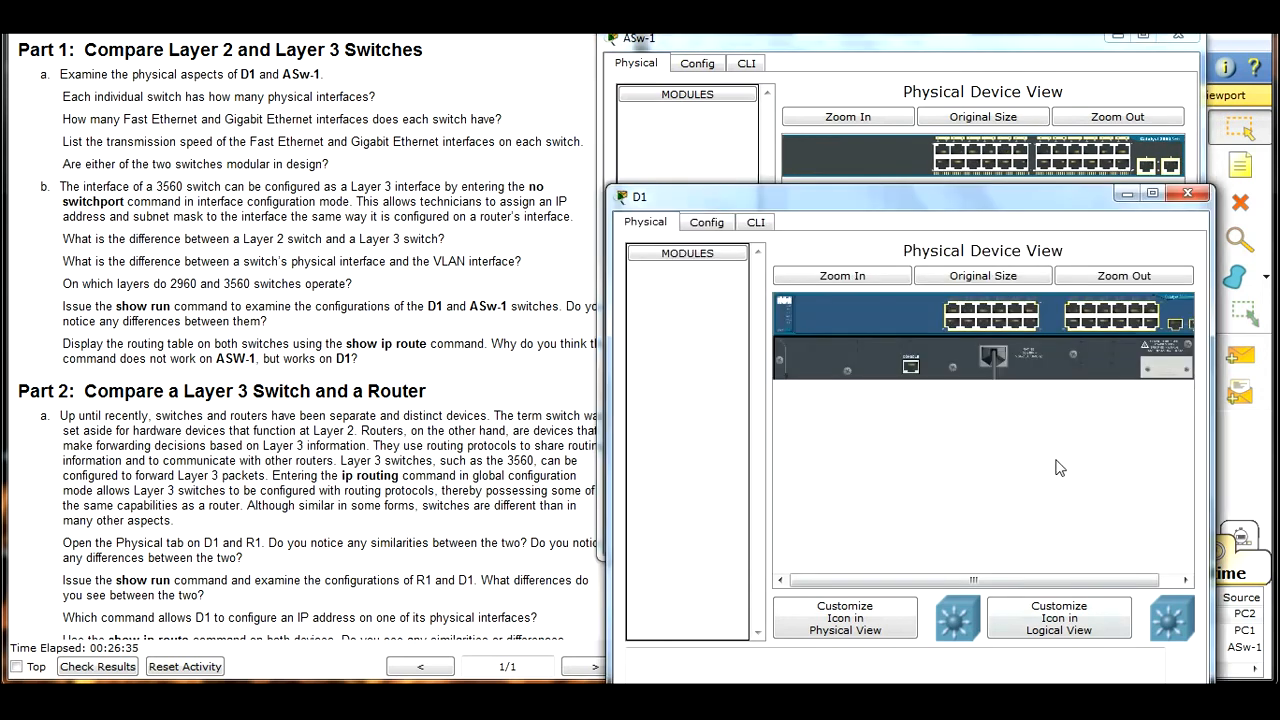
drag(943, 582, 965, 582)
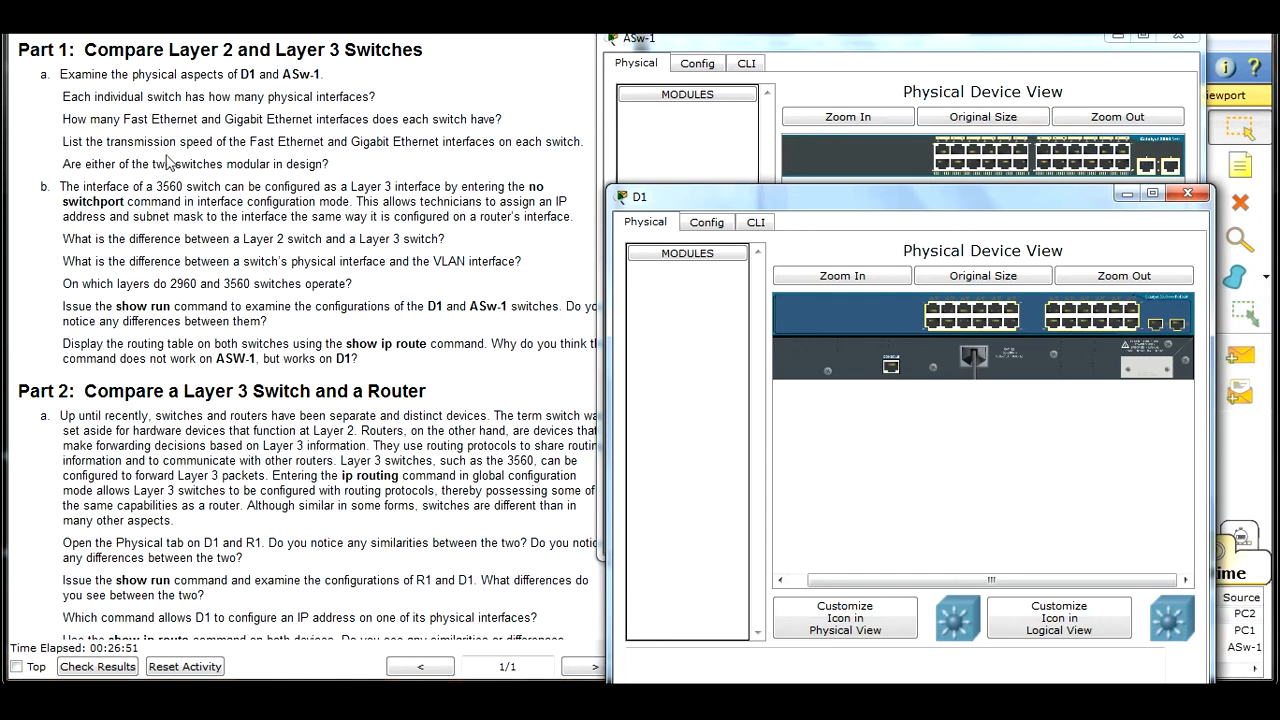
Step: Open D1's command line beside the ASw-1 window, enter privileged EXEC mode and run show interfaces
drag(799, 204, 204, 41)
click(145, 72)
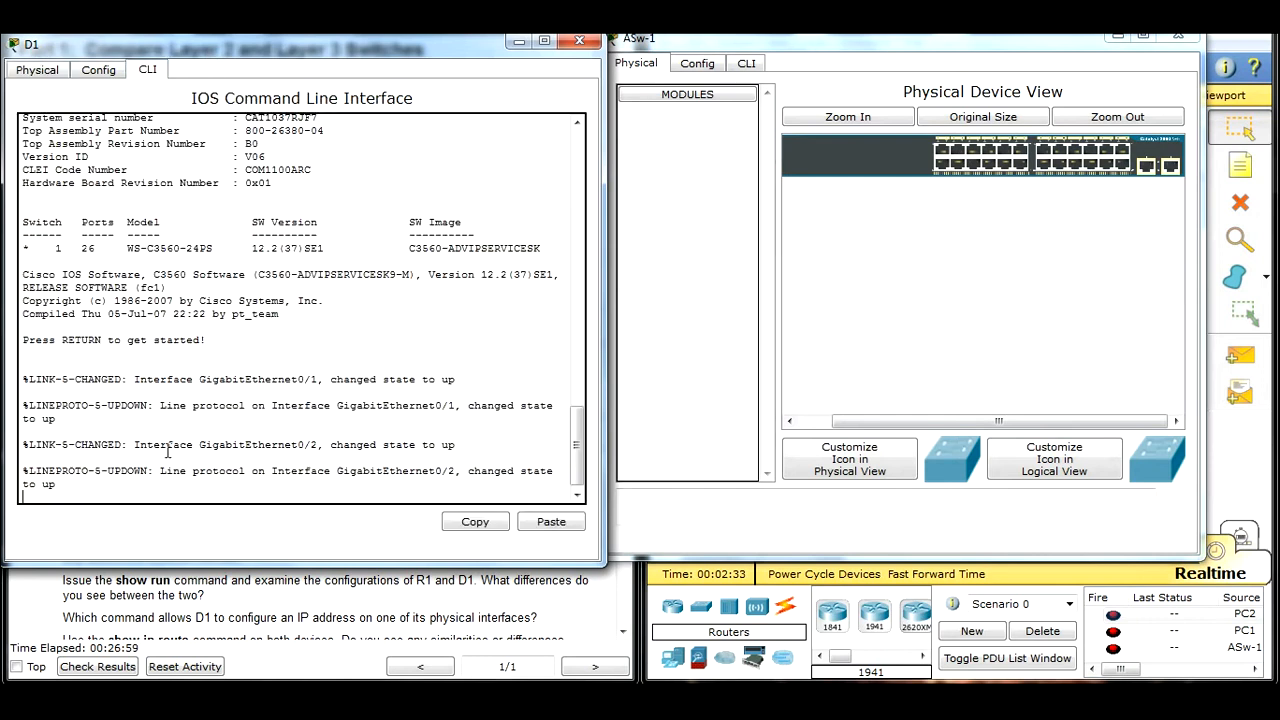
key(Return)
text(en)
key(Return)
text(sho)
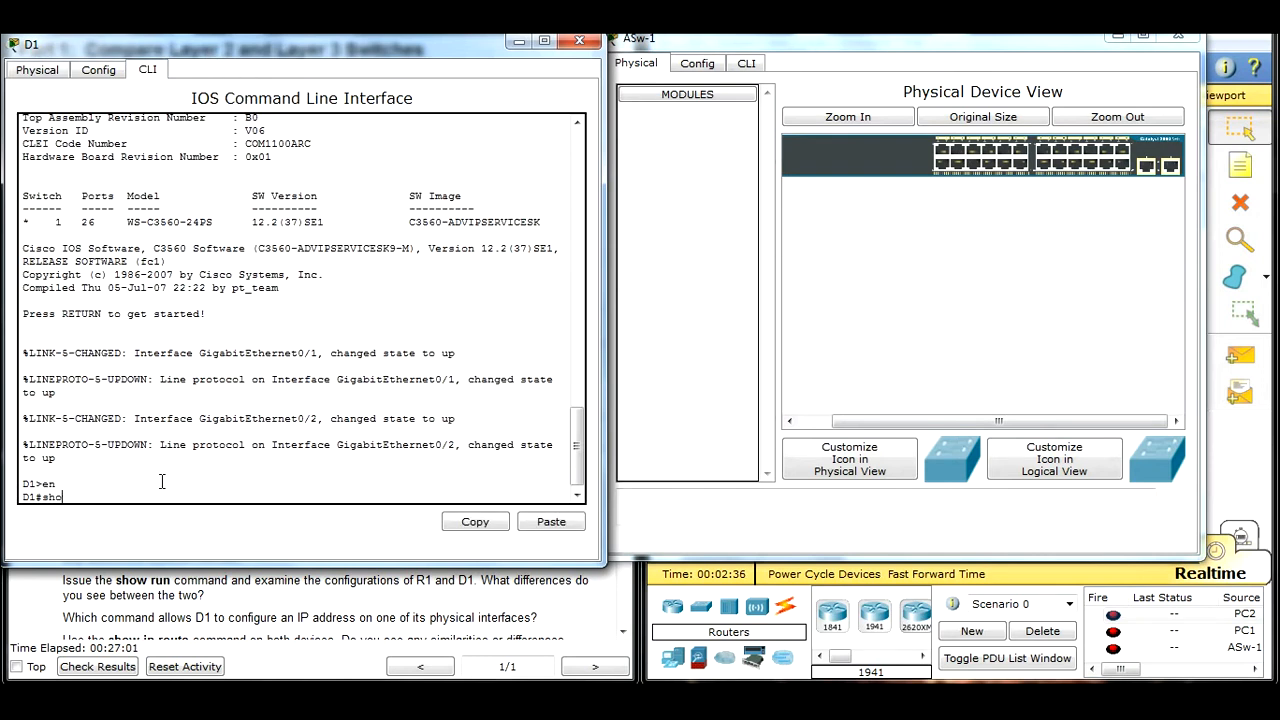
text(w inter)
key(Tab)
key(Return)
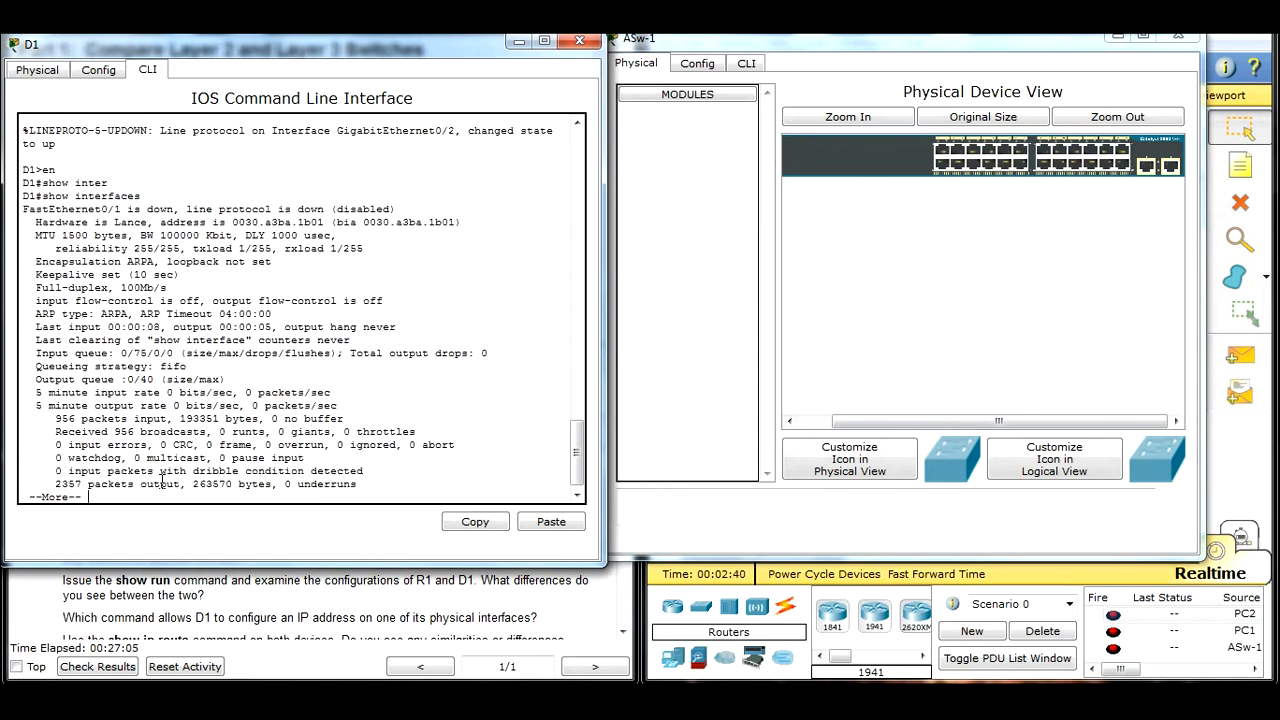
Step: Examine the duplex and speed of FastEthernet0/1 and GigabitEthernet0/1 in D1's interface output
drag(24, 210, 123, 210)
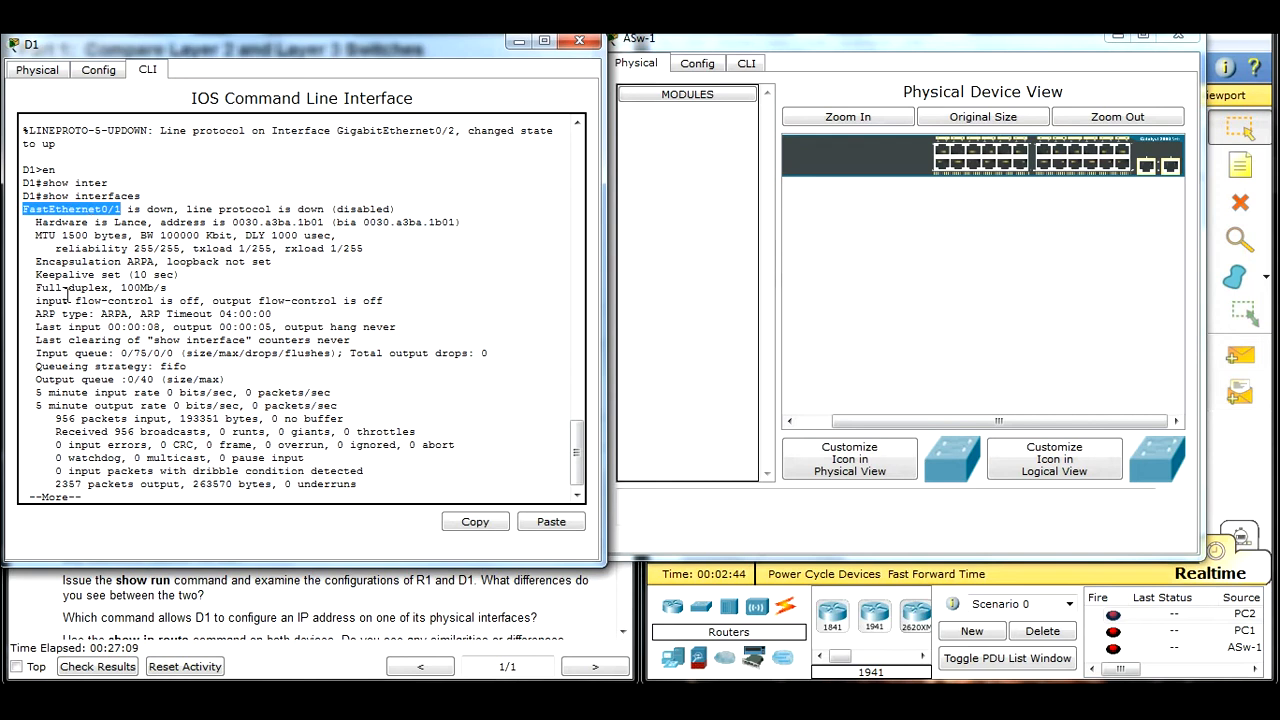
drag(36, 287, 194, 287)
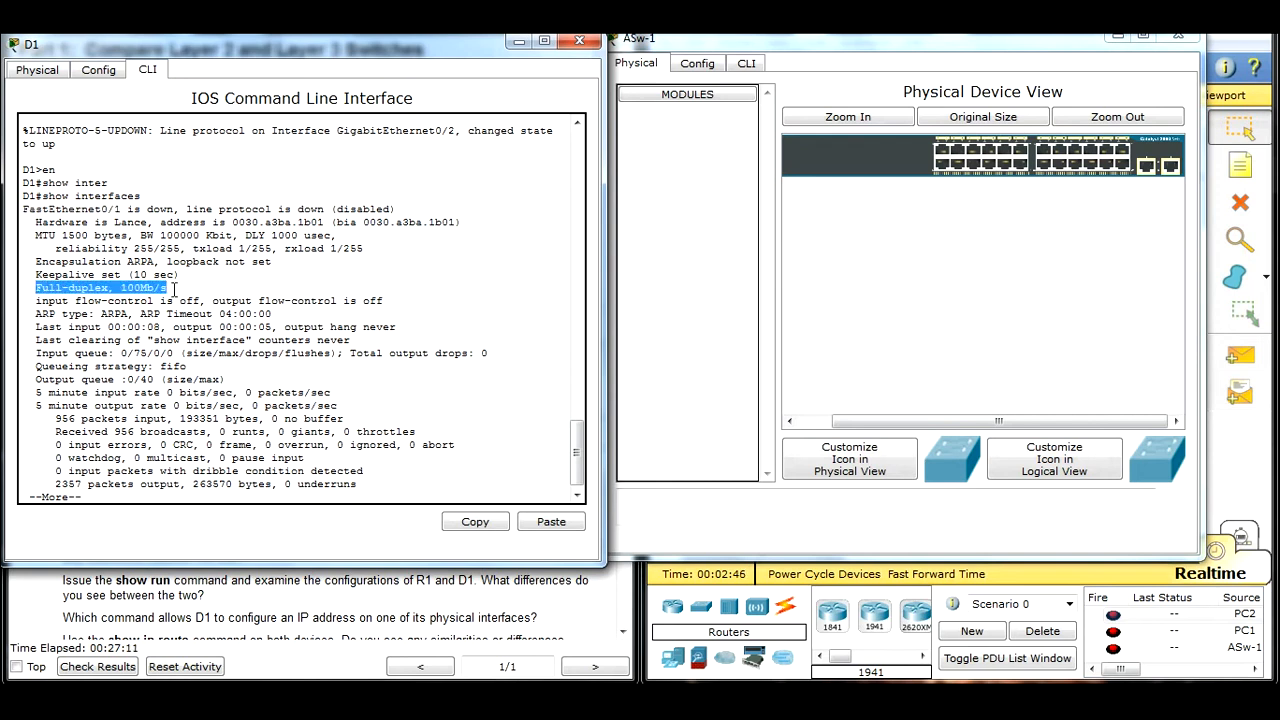
click(105, 498)
key(space)
key(space)
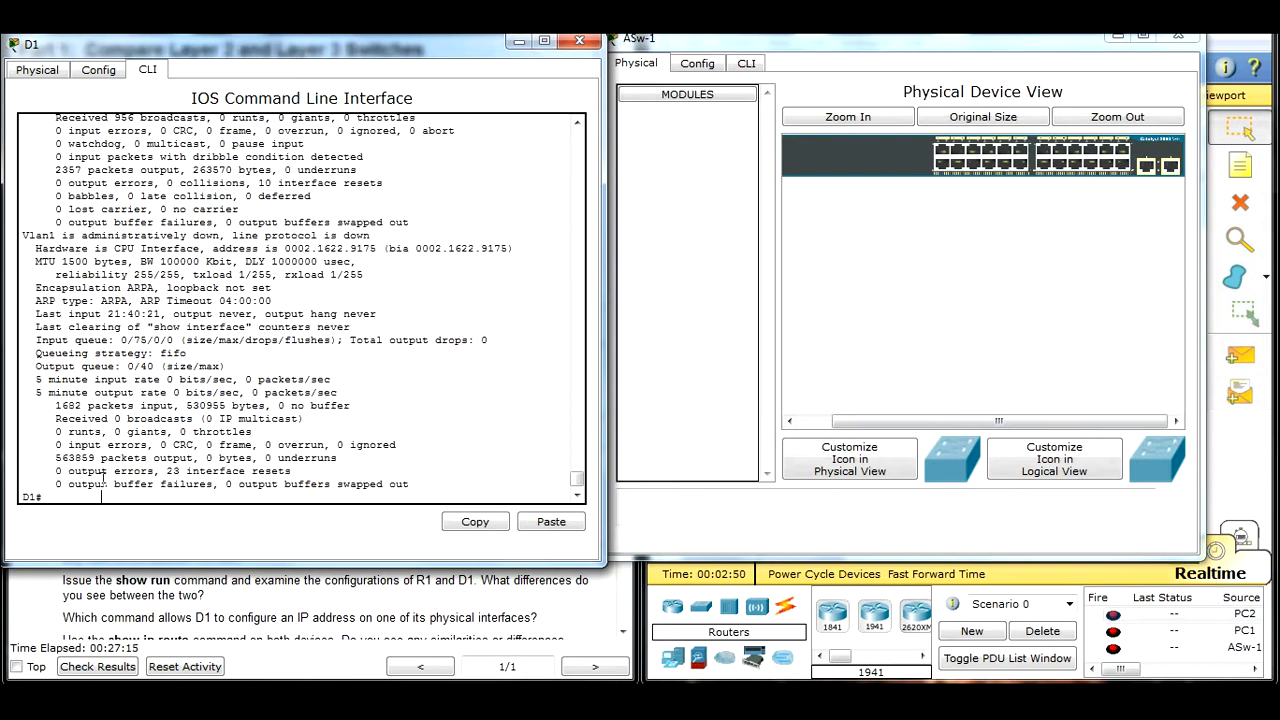
scroll(85, 330, up, 10)
scroll(84, 330, up, 6)
drag(24, 341, 137, 341)
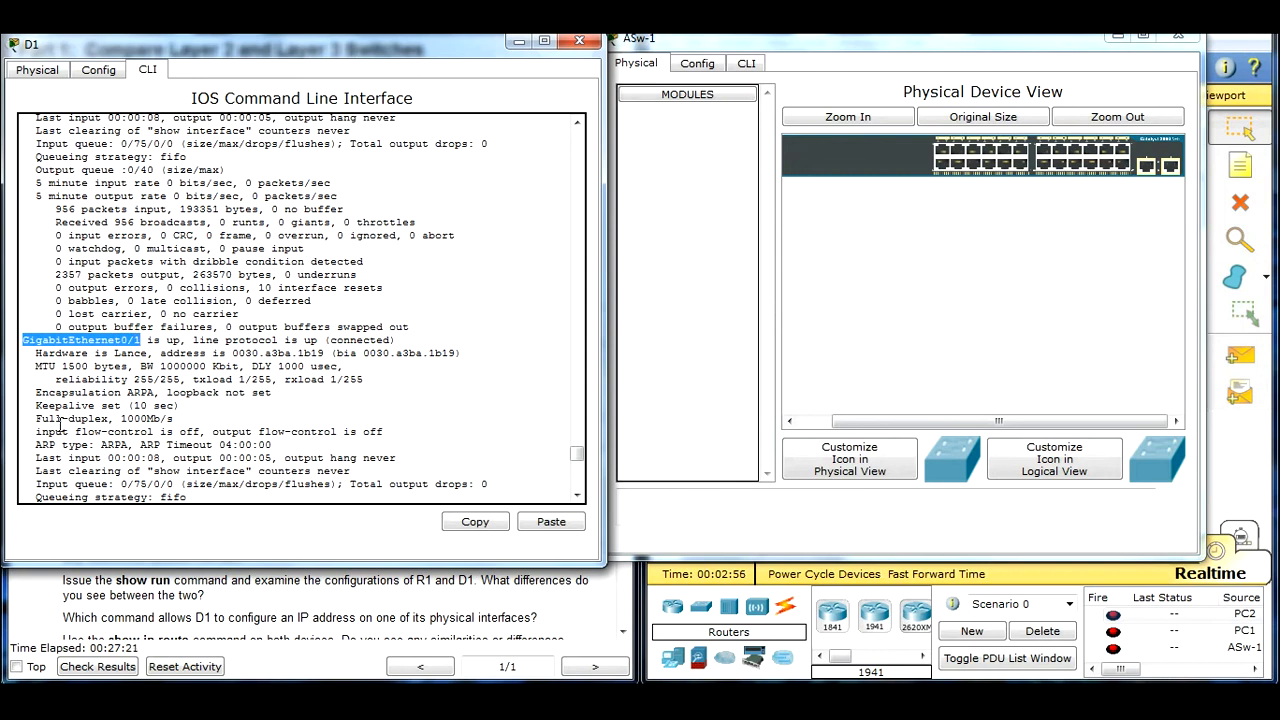
drag(174, 420, 127, 420)
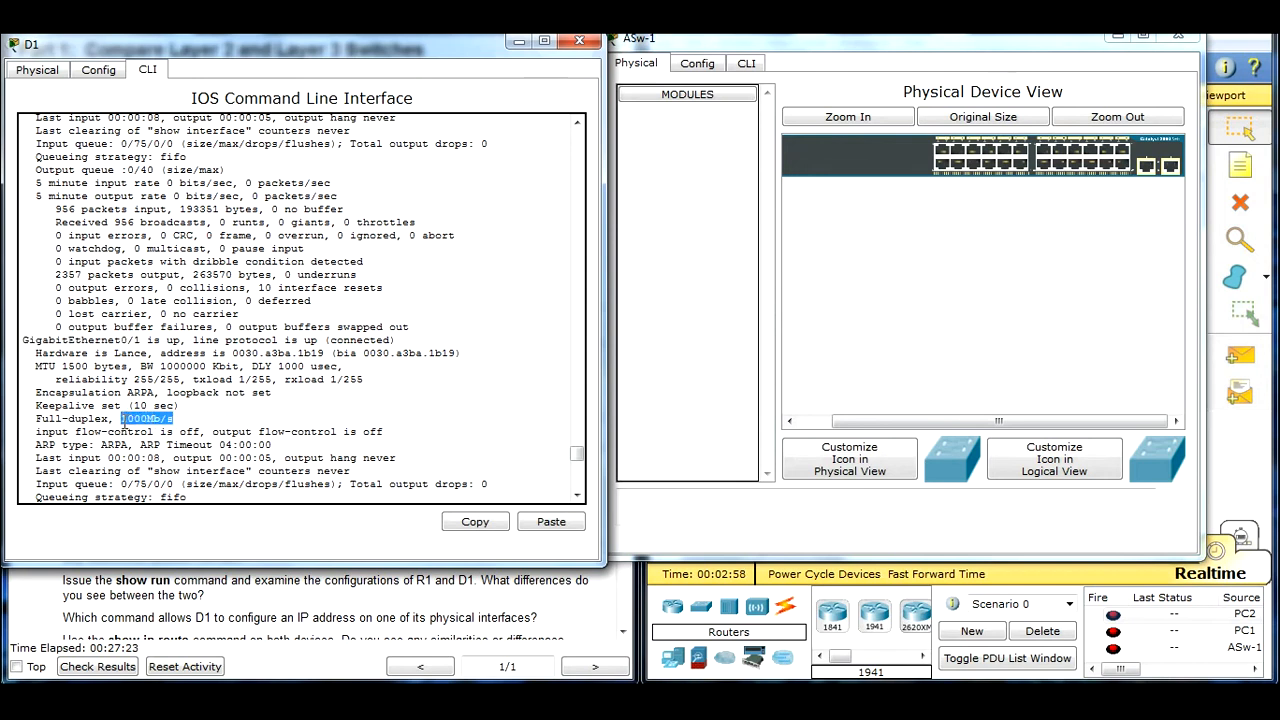
Step: Open ASw-1's command line, enter privileged EXEC mode and run show inter
click(763, 38)
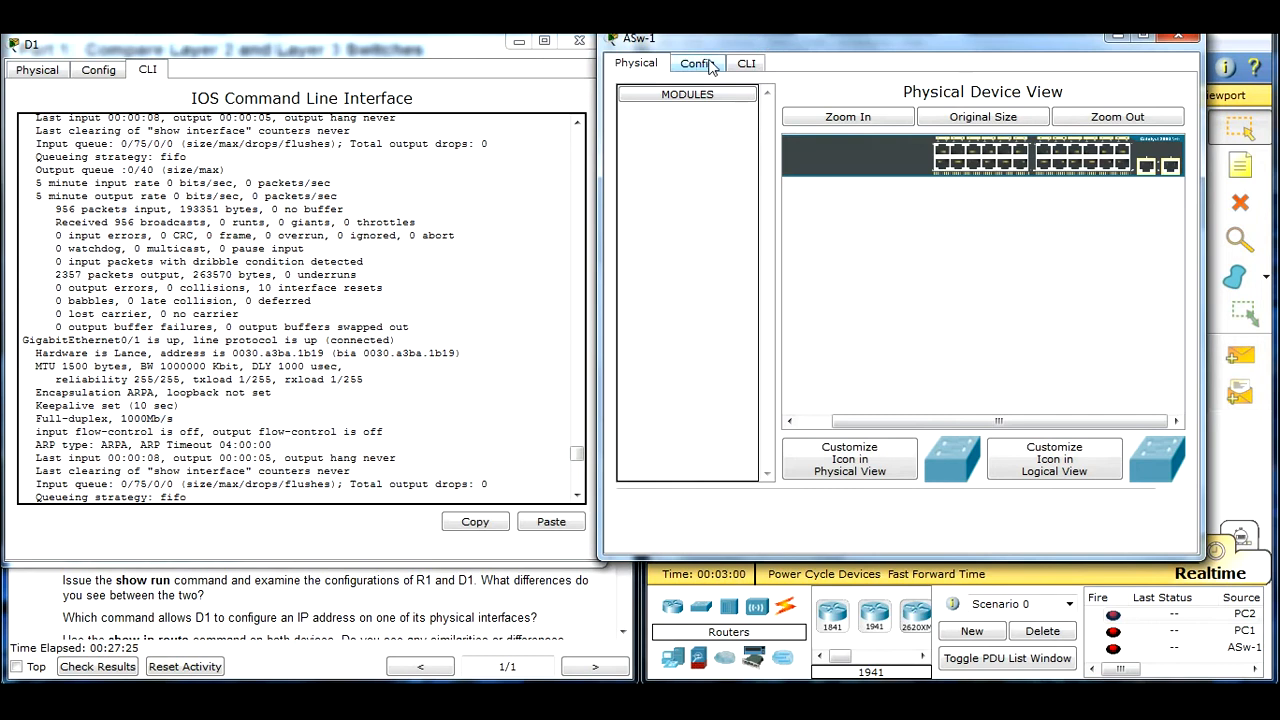
click(746, 63)
key(Return)
text(en)
key(Return)
text(show in)
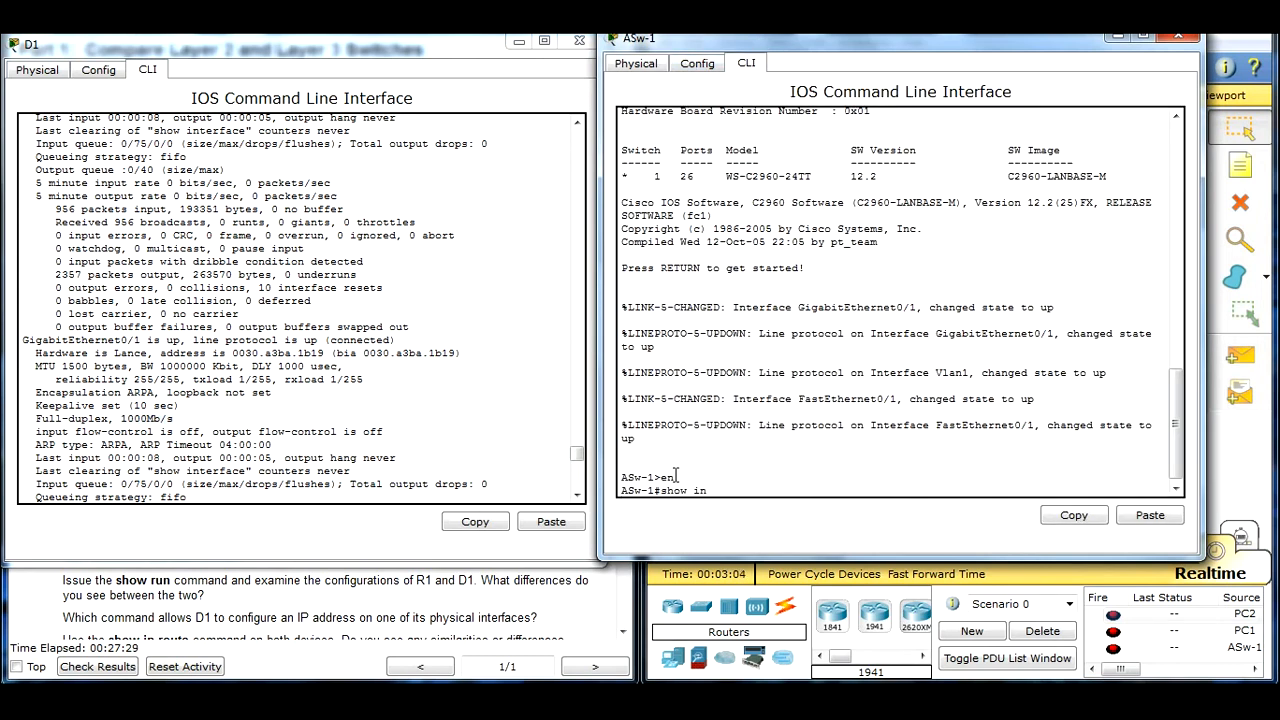
text(ter)
key(Return)
Step: Examine the duplex and speed of FastEthernet0/1 and GigabitEthernet0/2 in ASw-1's interface output, and minimize both switch windows
scroll(743, 392, up, 1)
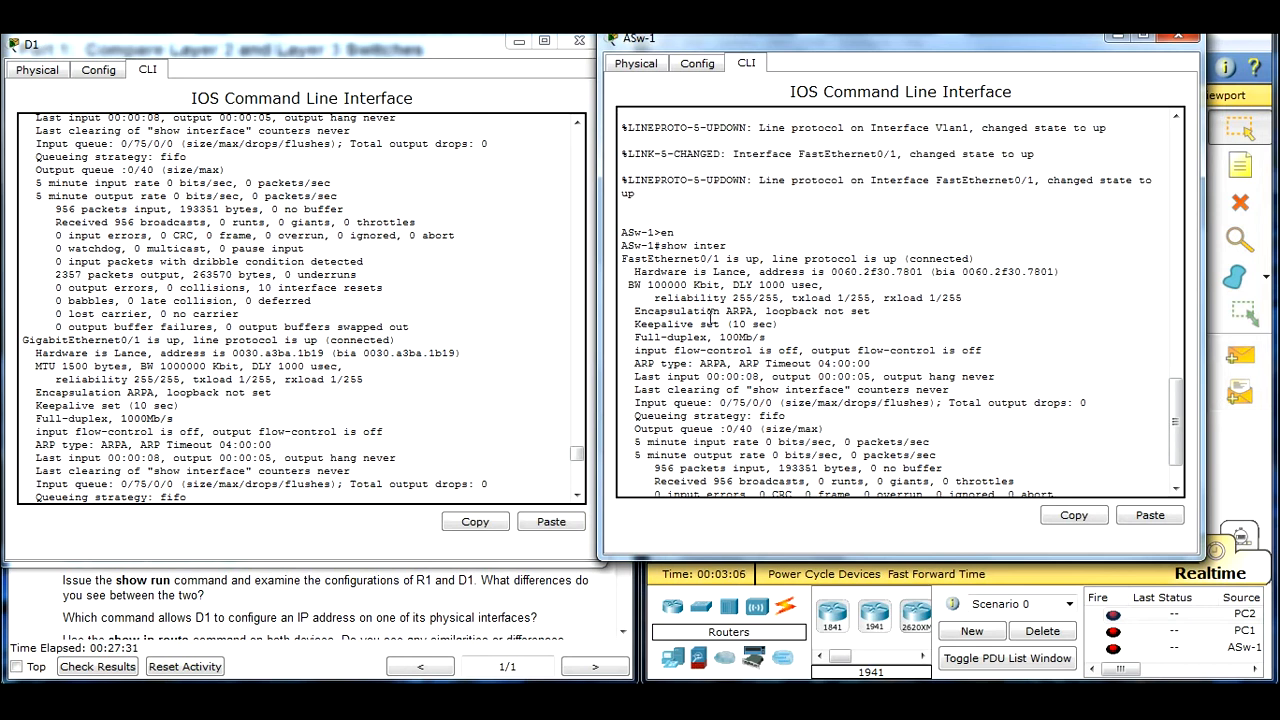
drag(642, 338, 759, 338)
click(705, 378)
key(space)
key(space)
key(space)
key(space)
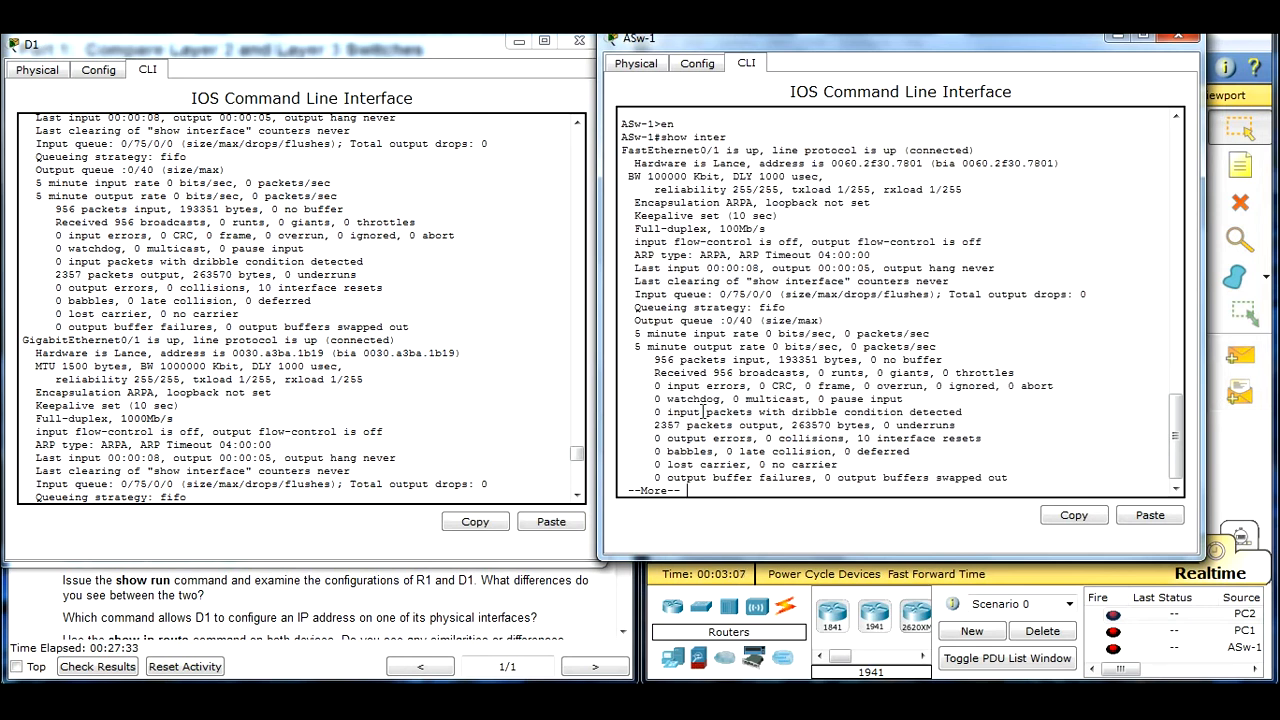
key(space)
key(space)
key(space)
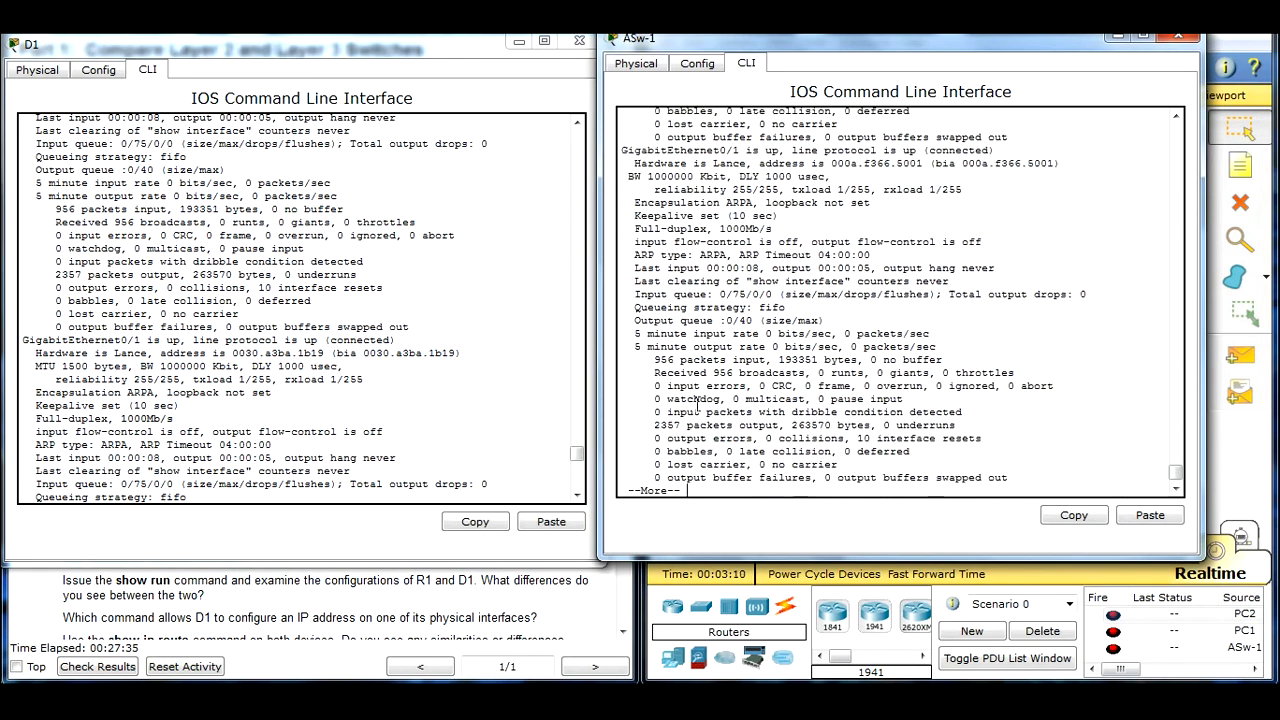
scroll(727, 333, up, 10)
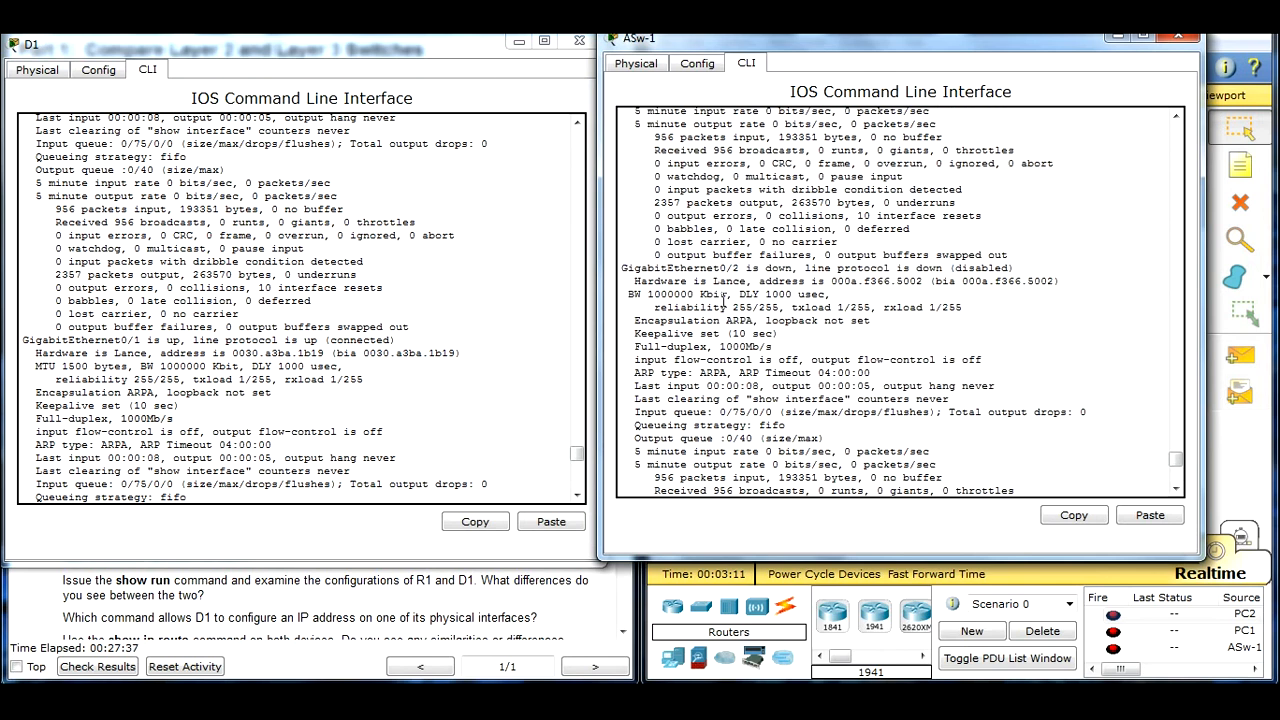
drag(621, 268, 726, 268)
drag(772, 346, 634, 346)
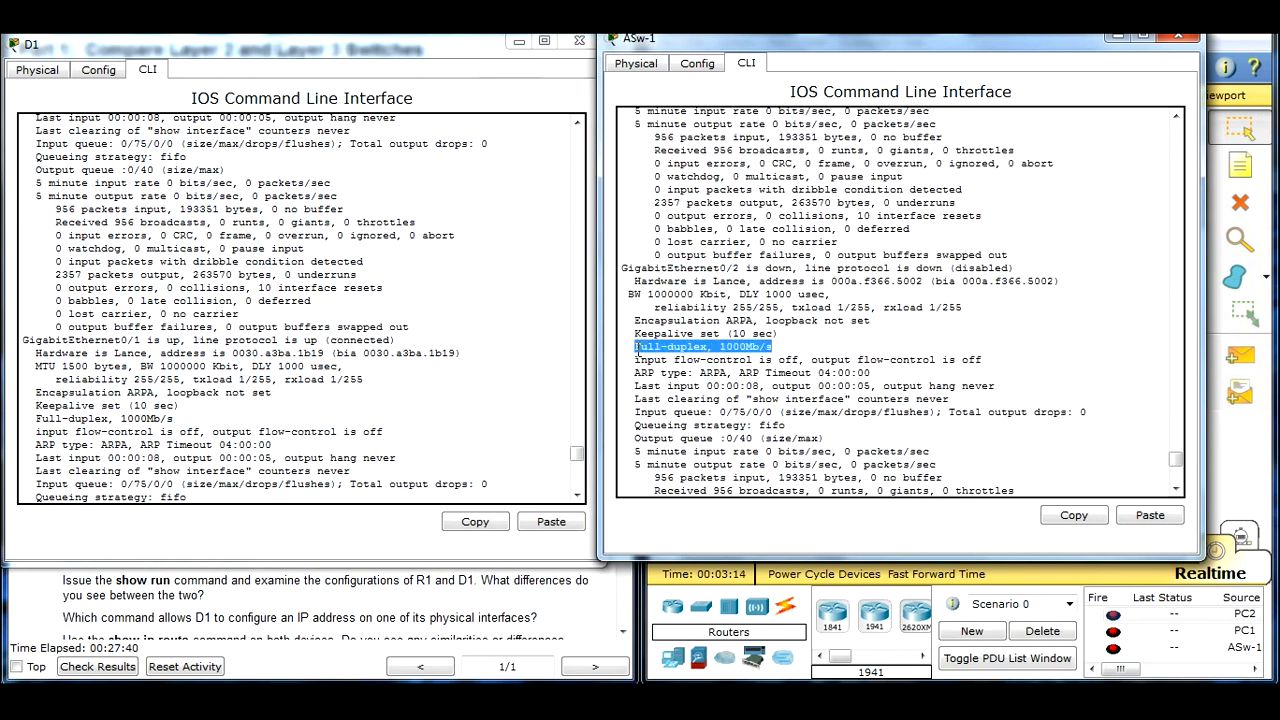
click(1116, 40)
click(519, 41)
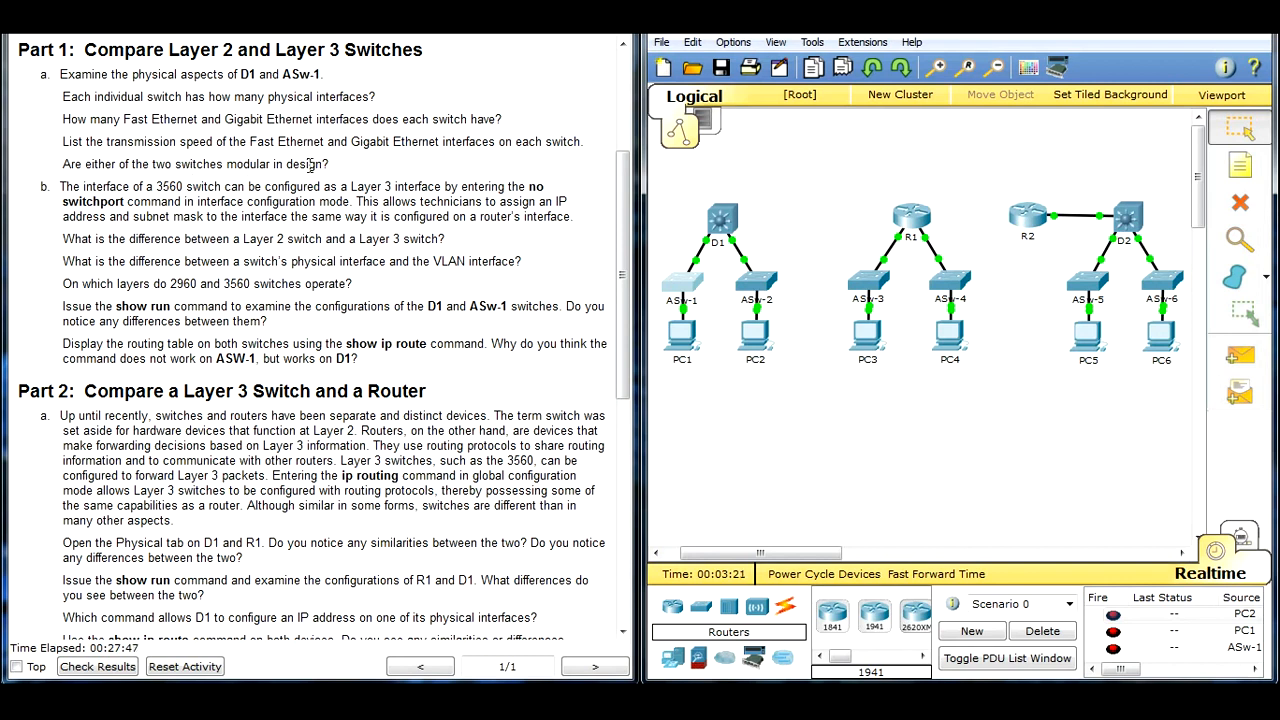
Step: Inspect ASw-1's physical view for a modular design, and minimize its window
click(688, 282)
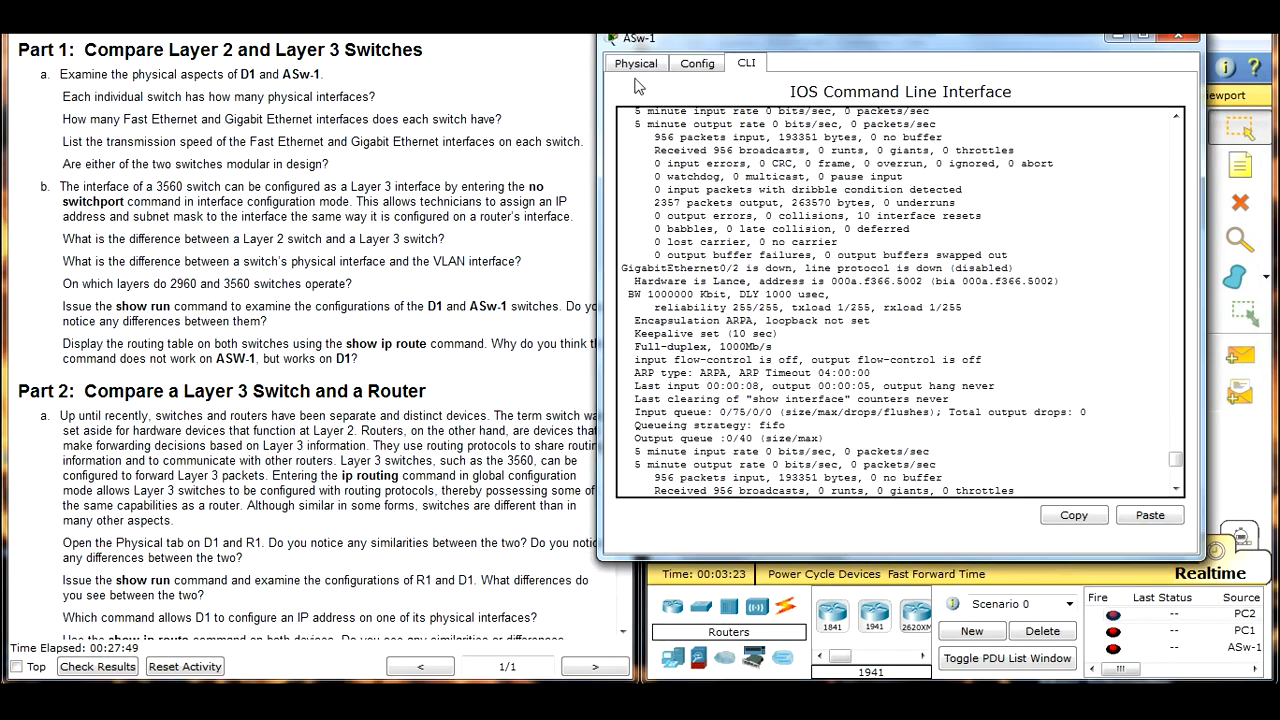
click(636, 65)
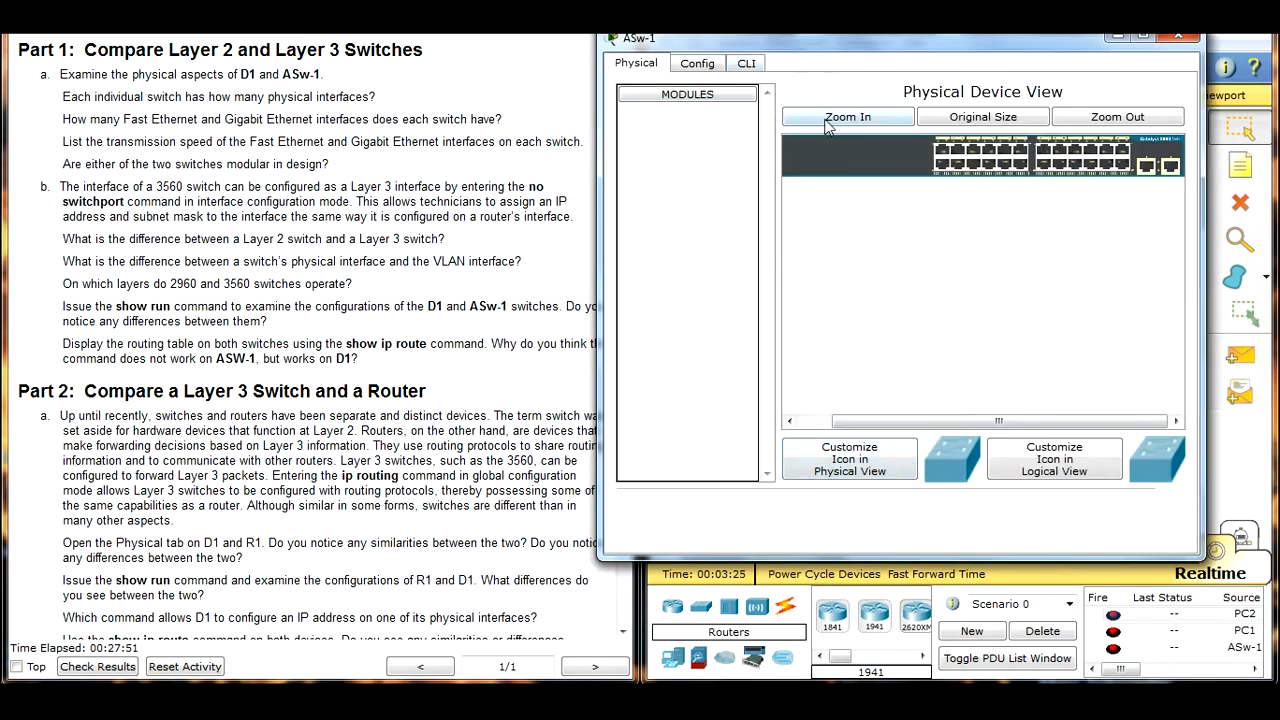
click(1117, 114)
click(831, 119)
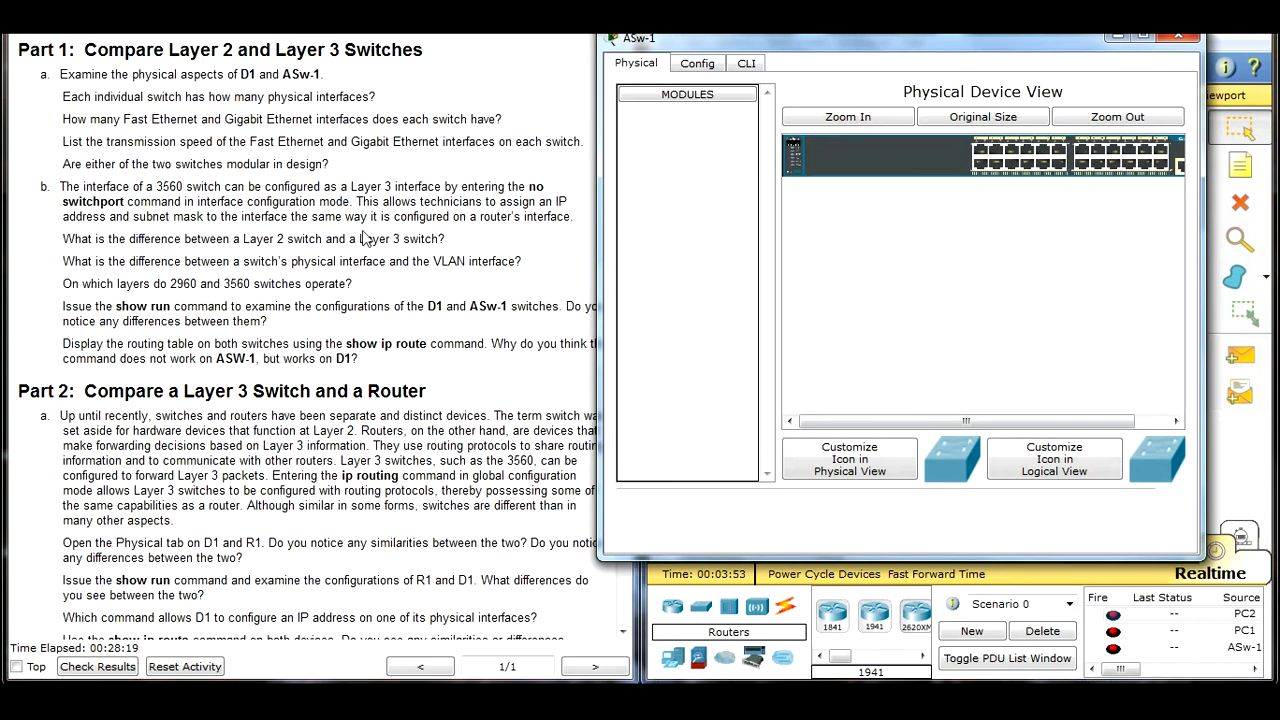
click(1119, 38)
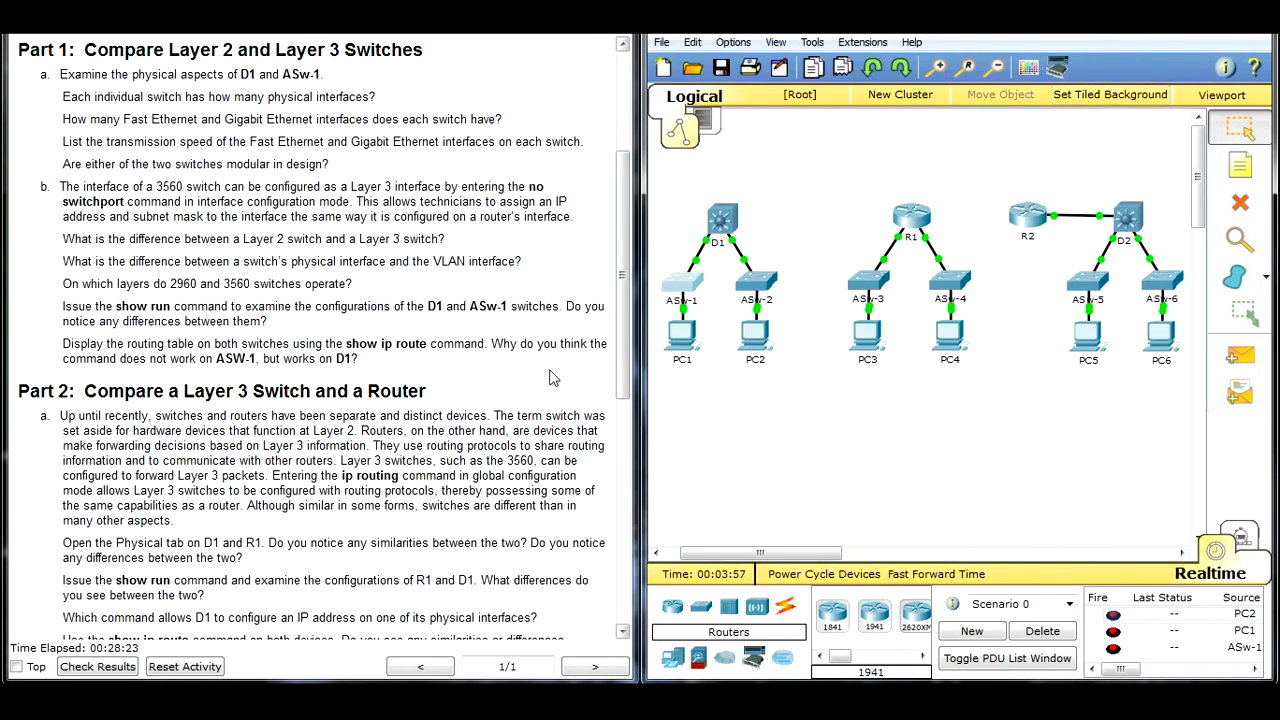
Step: Read Part 1 step b of the instructions on the no switchport command and the Layer 2 and Layer 3 switch questions
click(186, 254)
scroll(186, 254, down, 3)
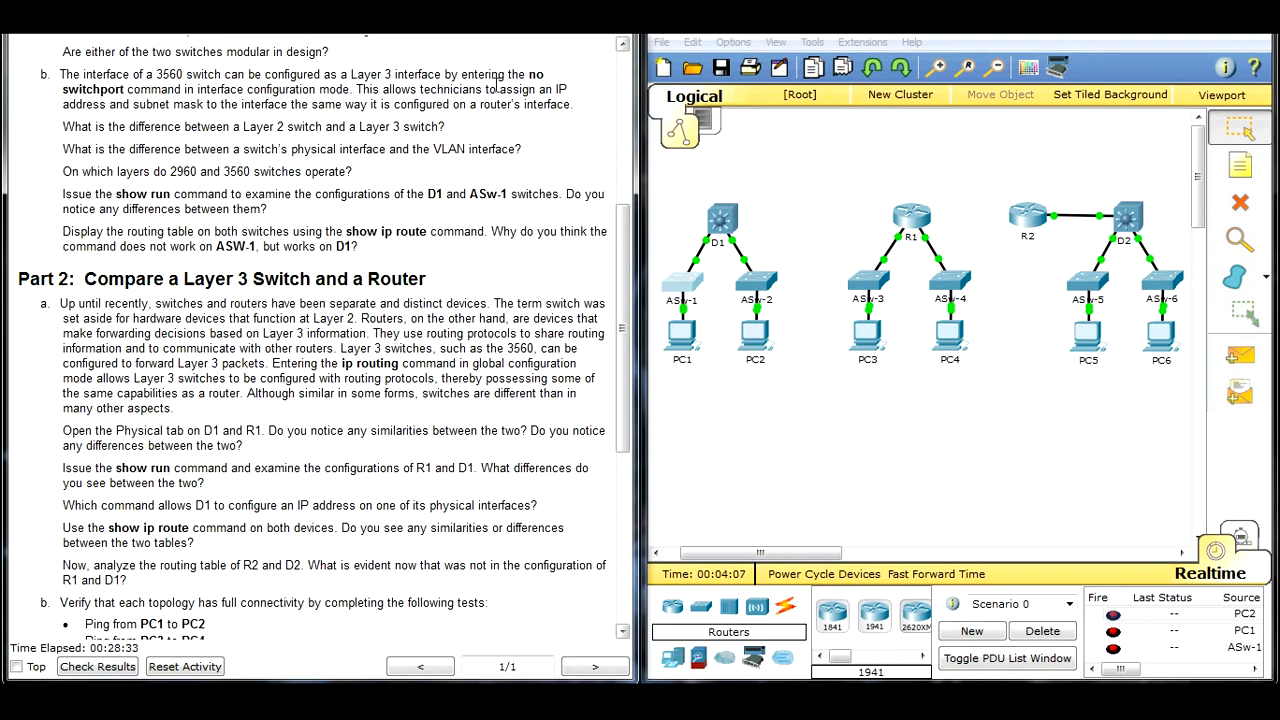
drag(527, 82, 181, 88)
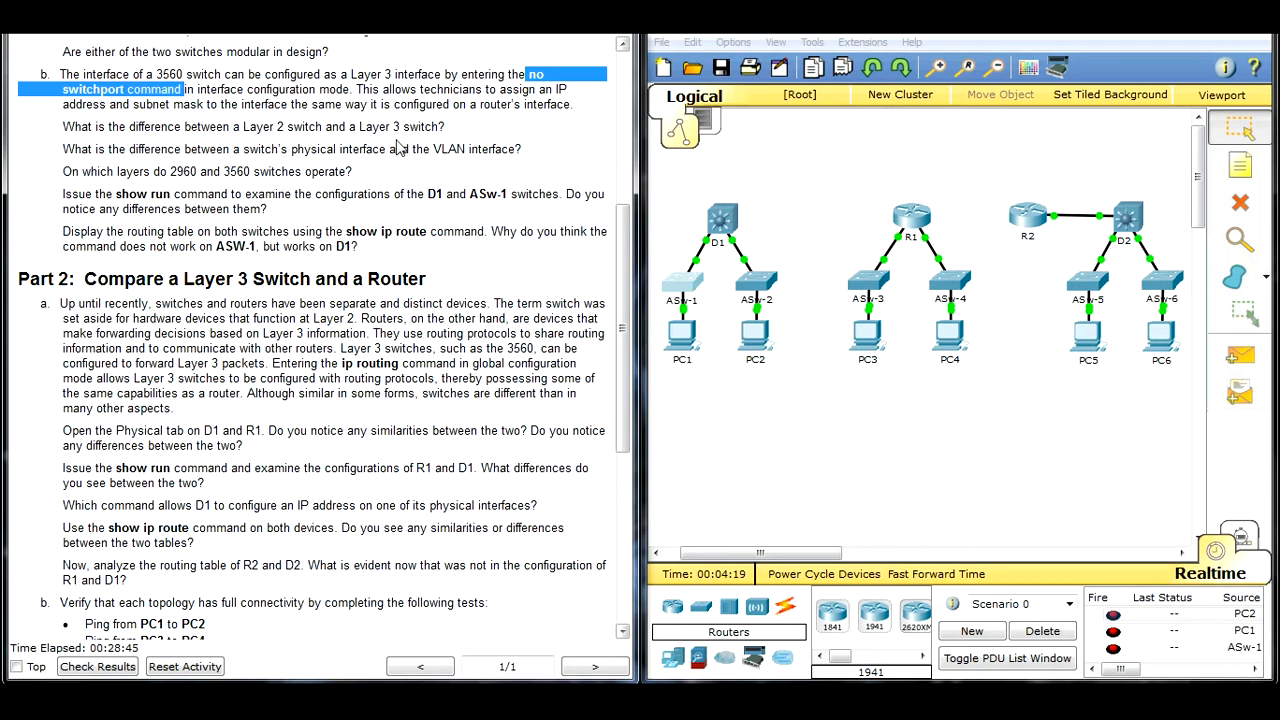
drag(573, 106, 86, 74)
click(127, 142)
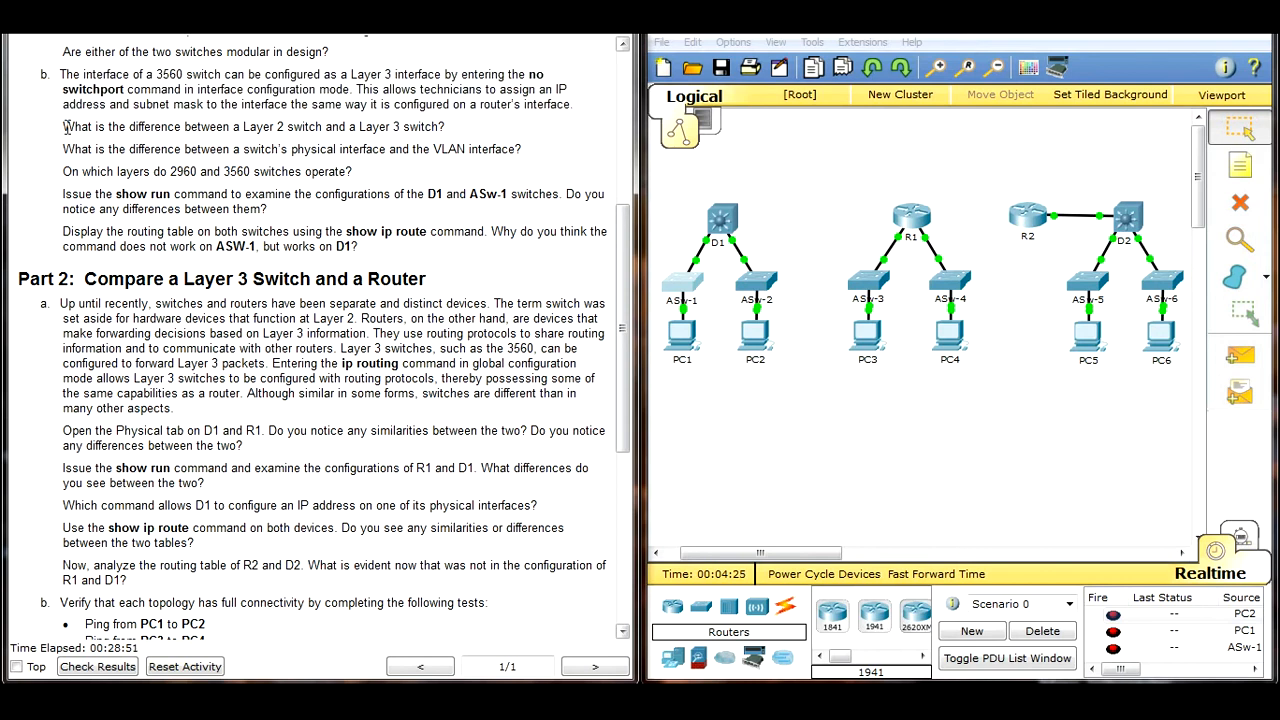
scroll(131, 125, down, 1)
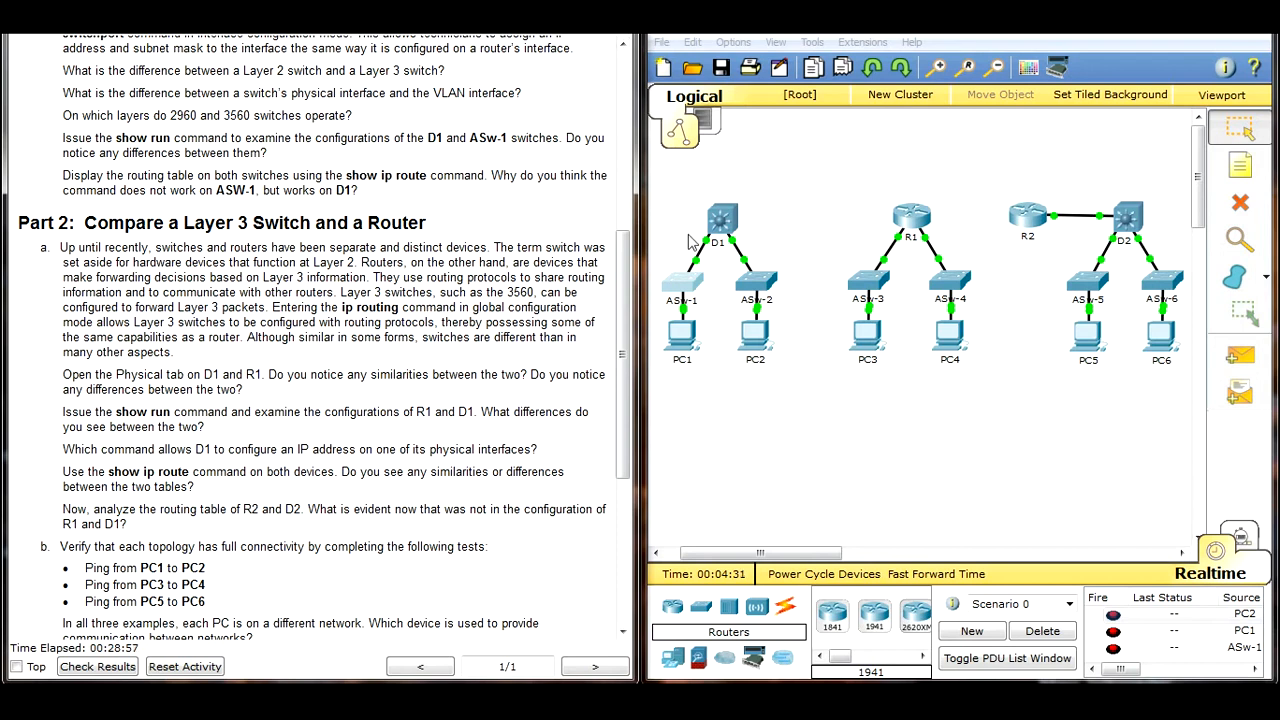
Step: Select the row of access switches ASw-1 to ASw-6, select the D1, R1, R2 and D2 row, and clear the selection
drag(660, 276, 1208, 308)
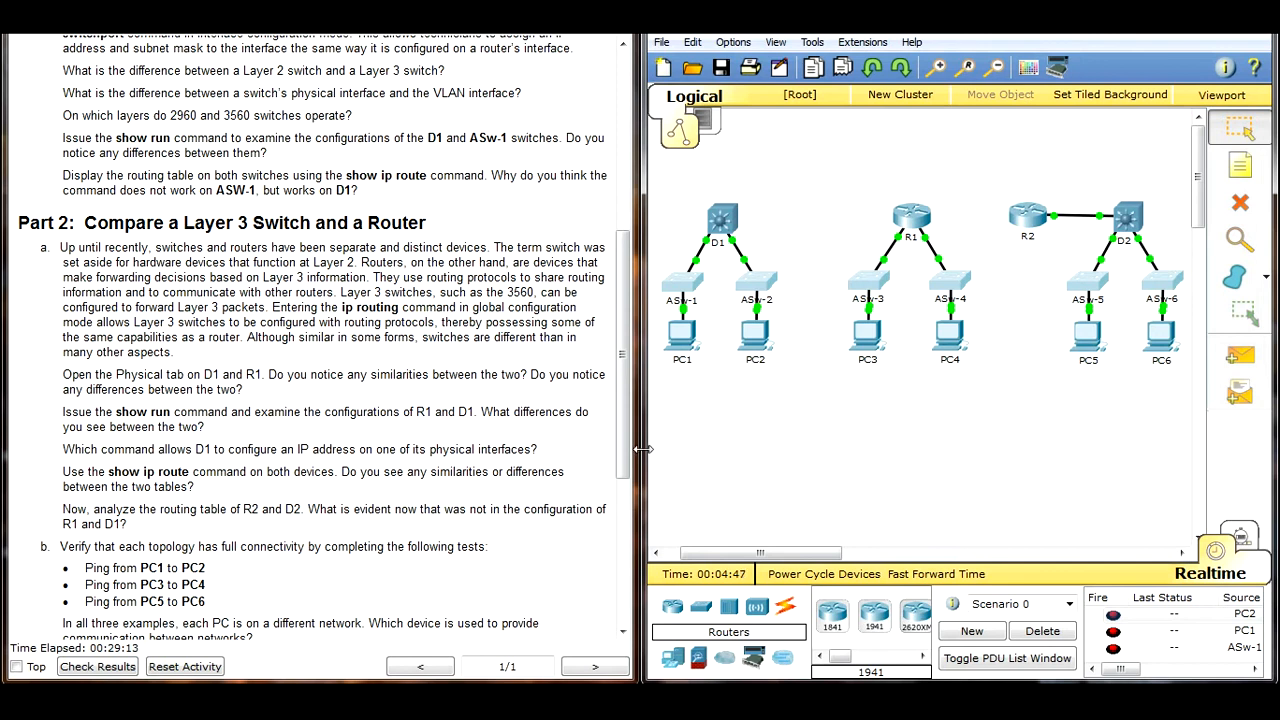
drag(658, 162, 1197, 237)
click(1004, 189)
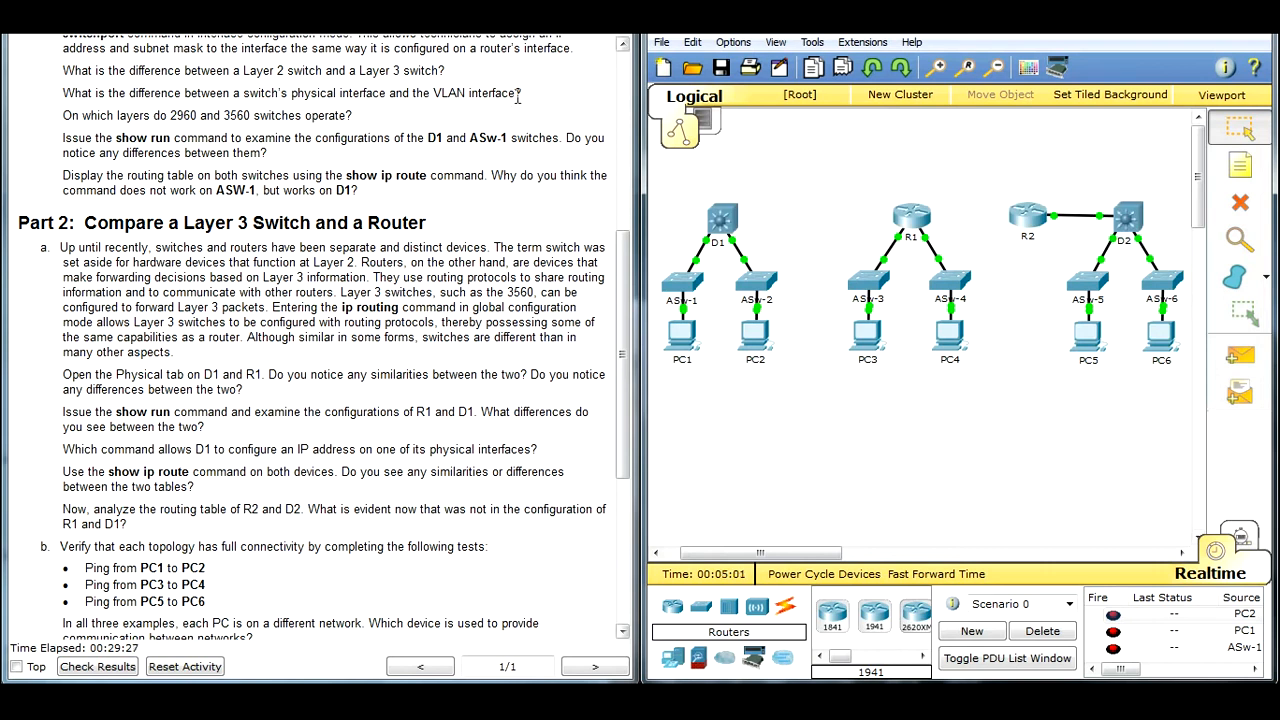
Step: Read the question on physical versus VLAN interfaces, highlighting both terms, and inspect the physical ports in D1's physical view
drag(289, 94, 383, 94)
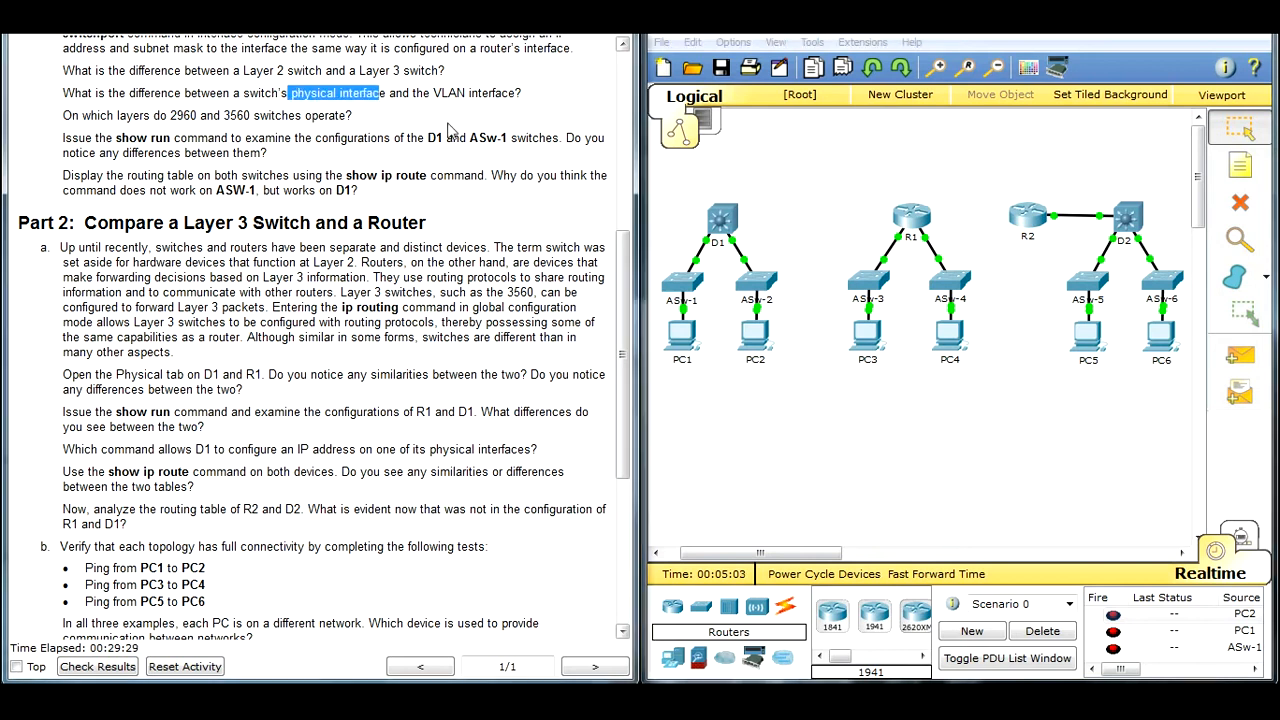
click(733, 226)
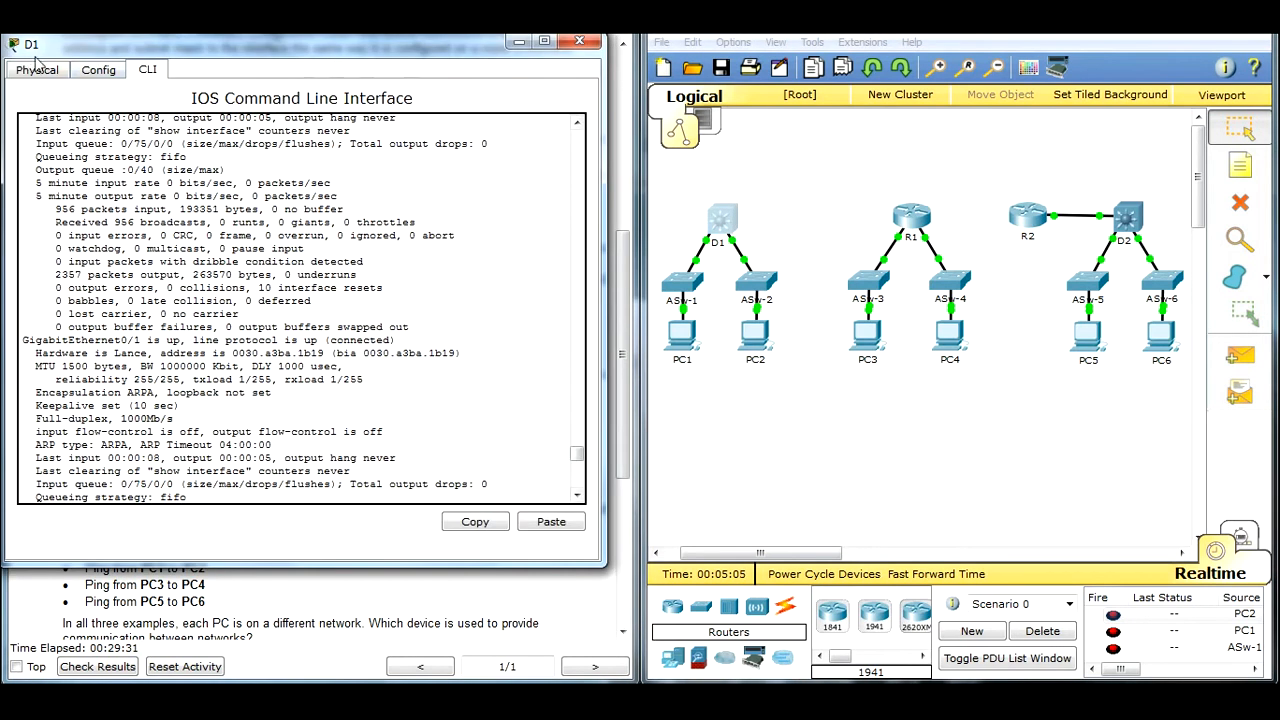
click(26, 67)
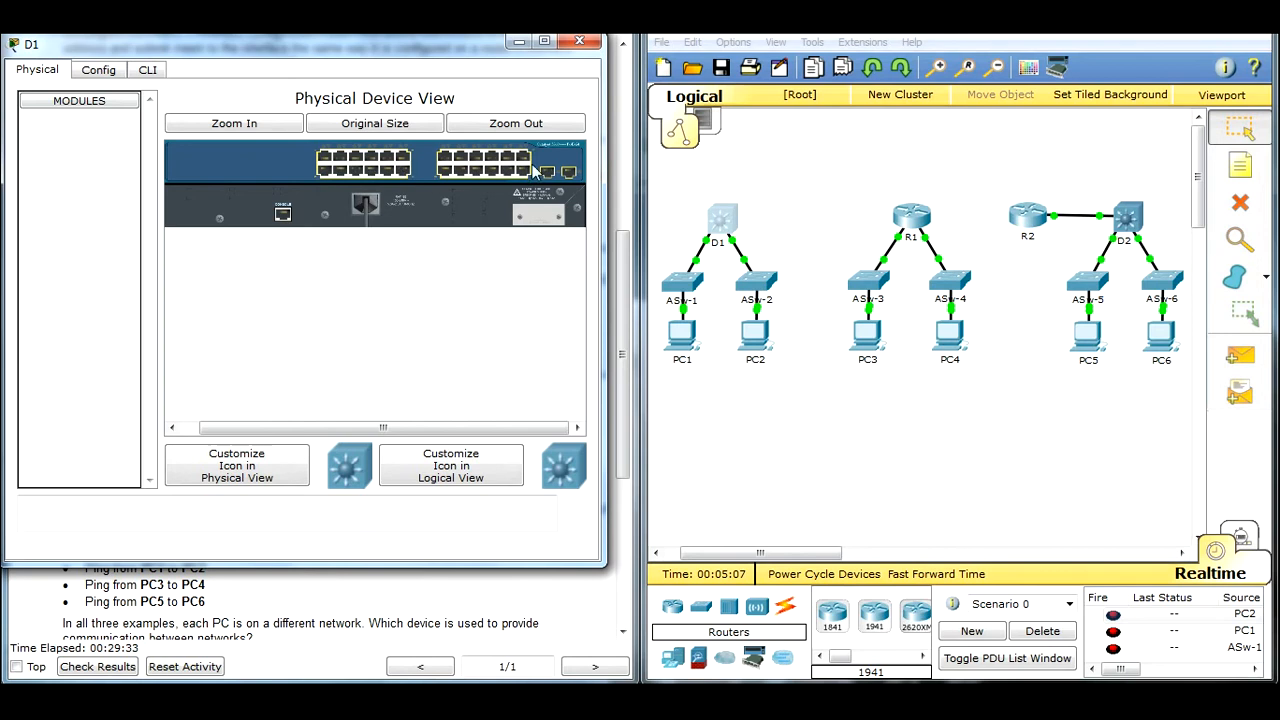
click(523, 42)
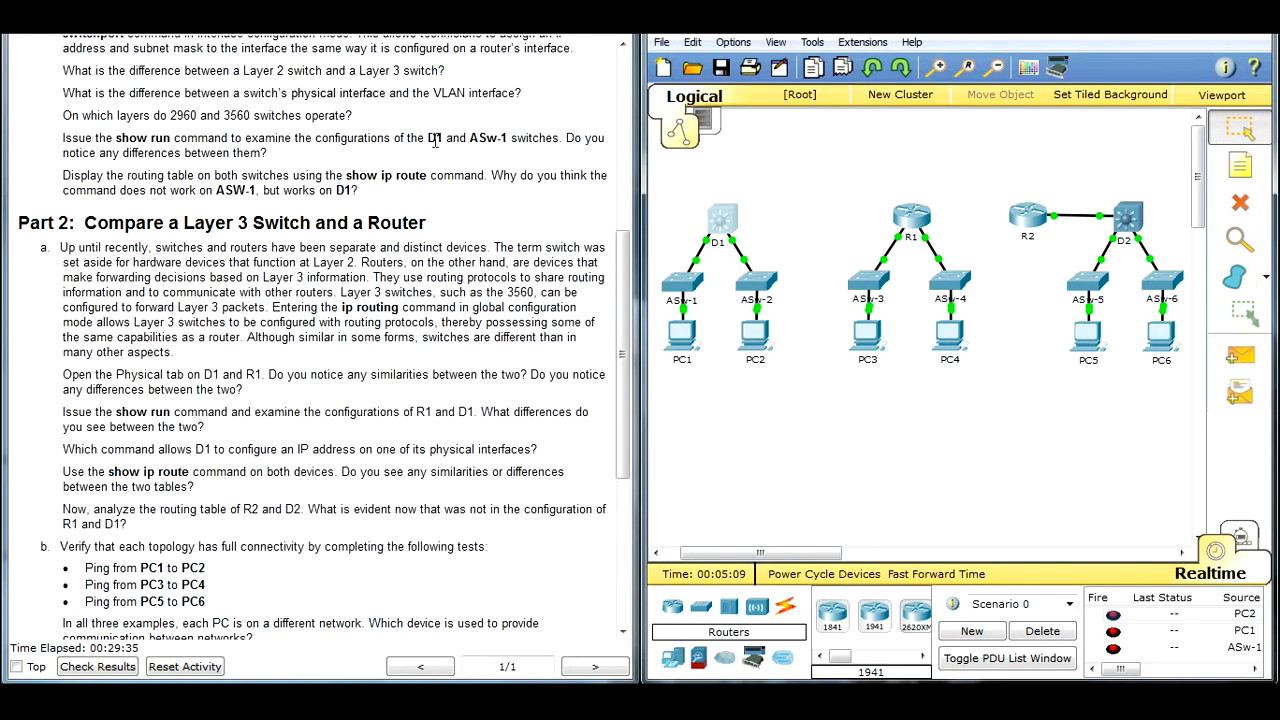
drag(434, 92, 518, 95)
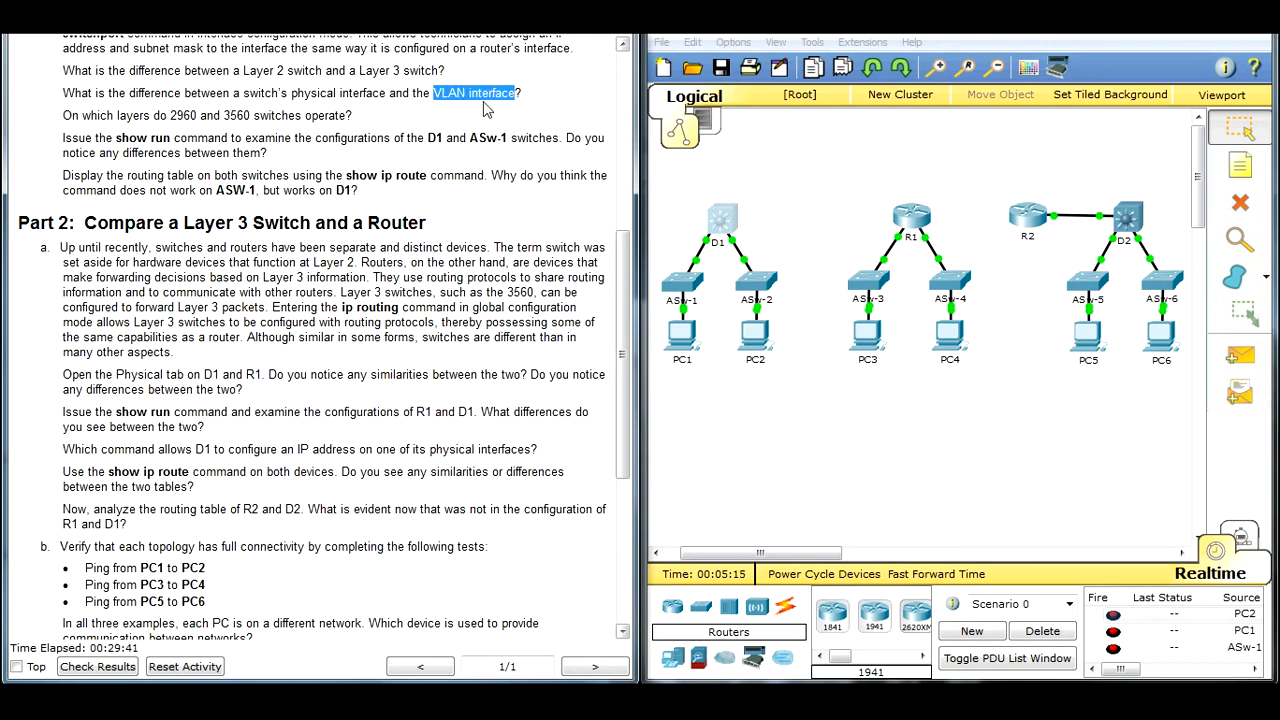
click(532, 105)
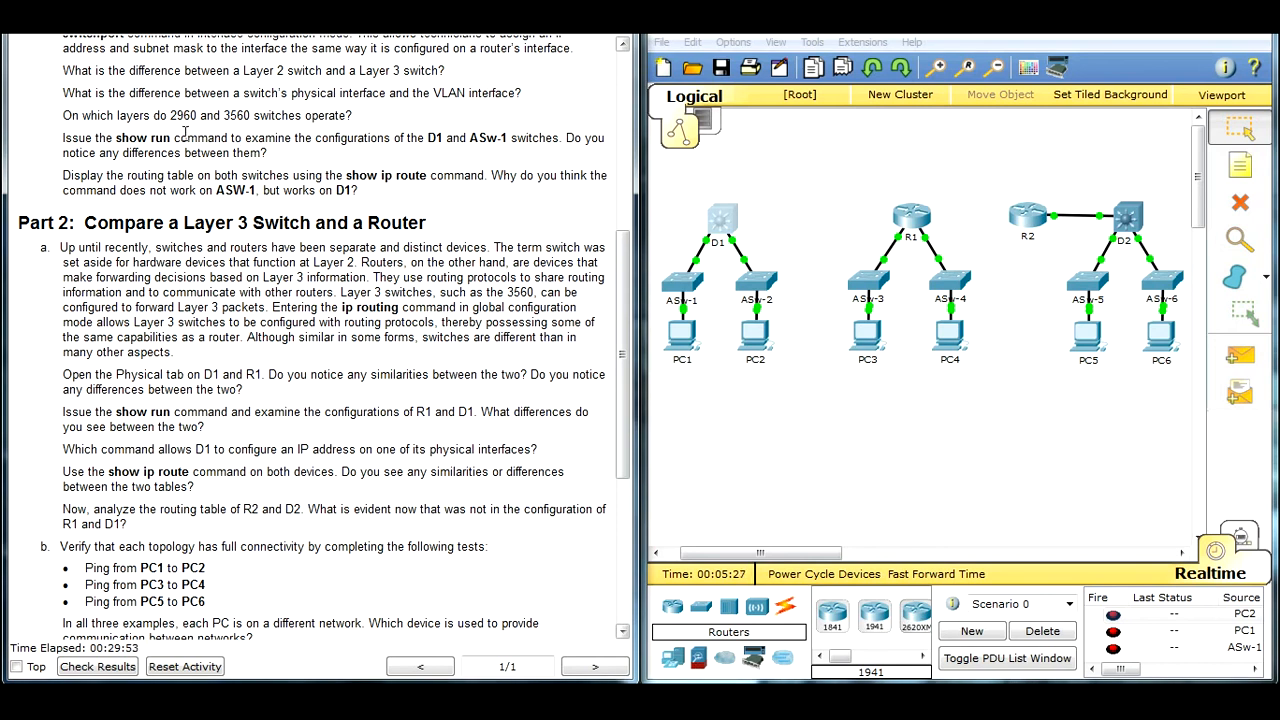
Step: Examine the switch model in the boot output at the start of ASw-1's command line, and minimize its window
click(699, 295)
click(746, 64)
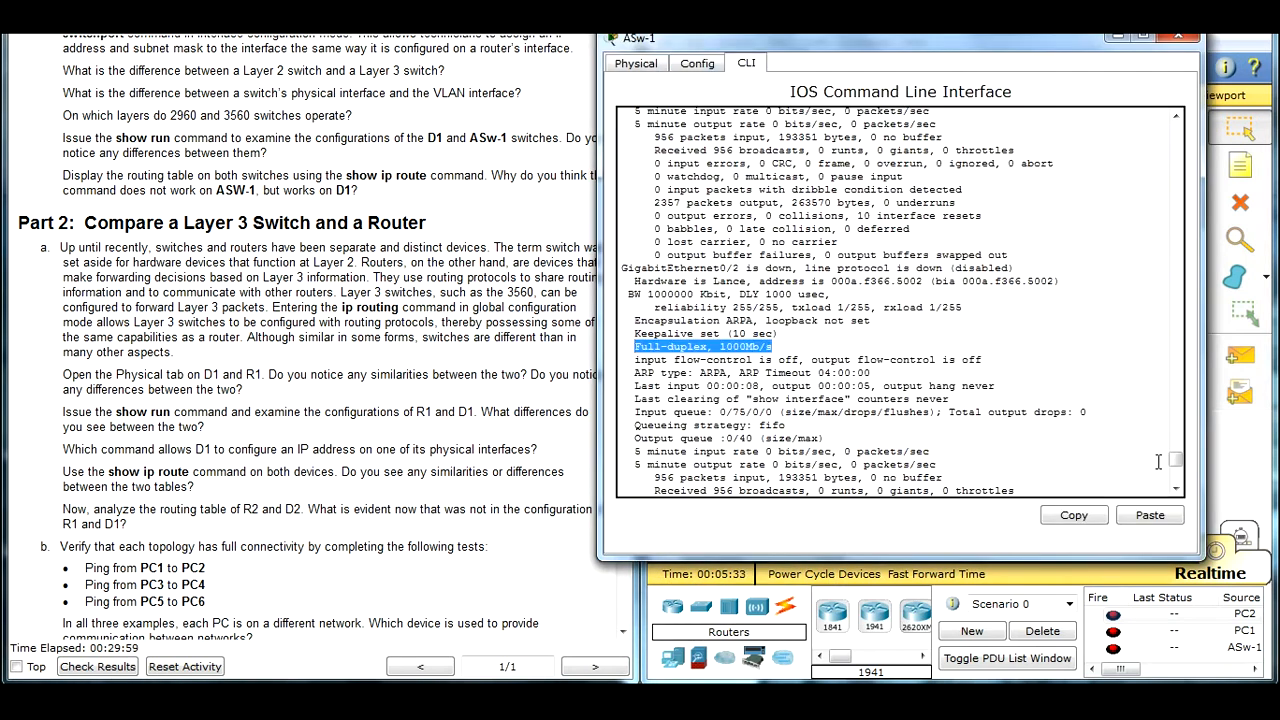
drag(1176, 460, 1177, 125)
drag(624, 120, 650, 145)
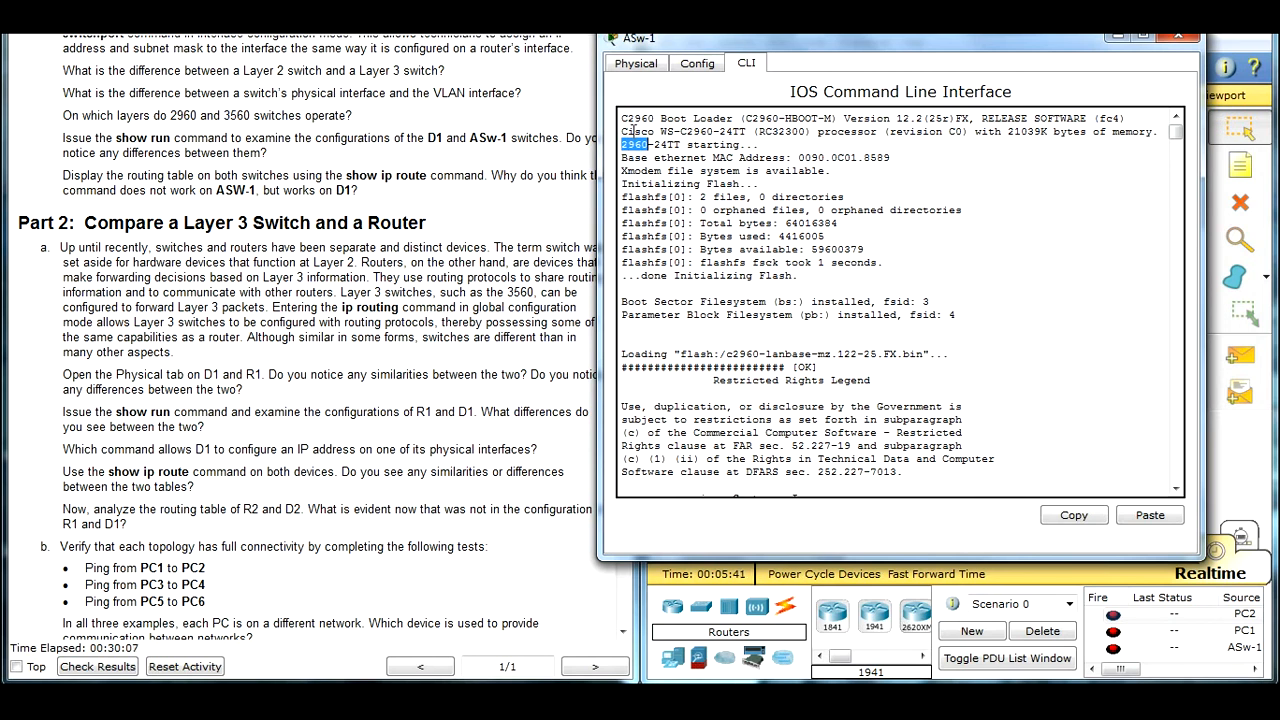
drag(800, 44, 184, 270)
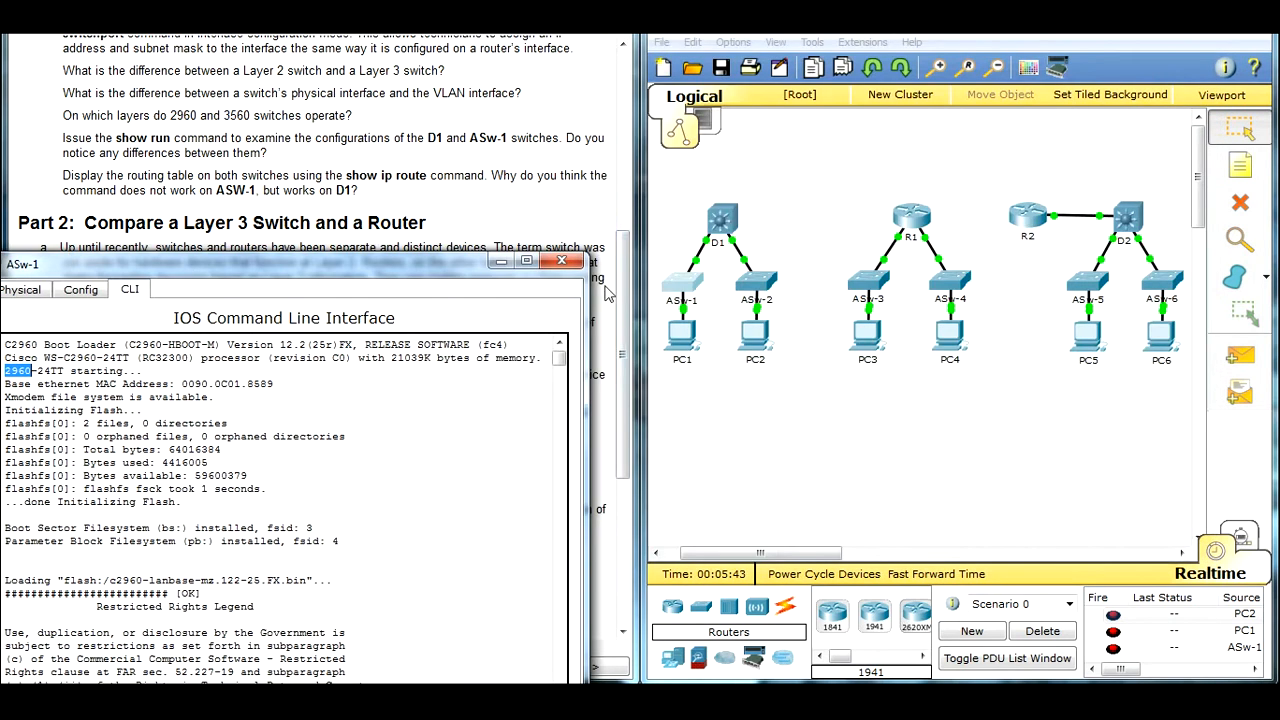
drag(490, 268, 1130, 148)
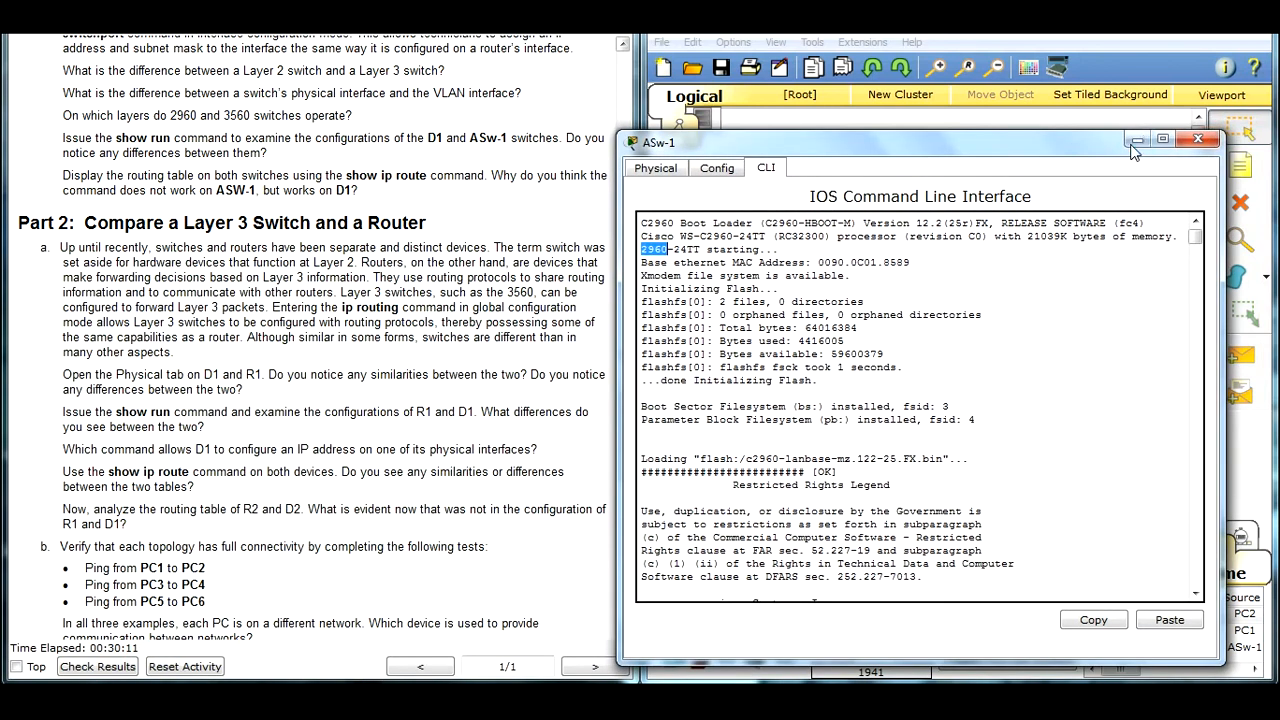
click(1134, 143)
Step: Examine the switch model in the boot output at the start of D1's command line, and minimize its window
click(722, 218)
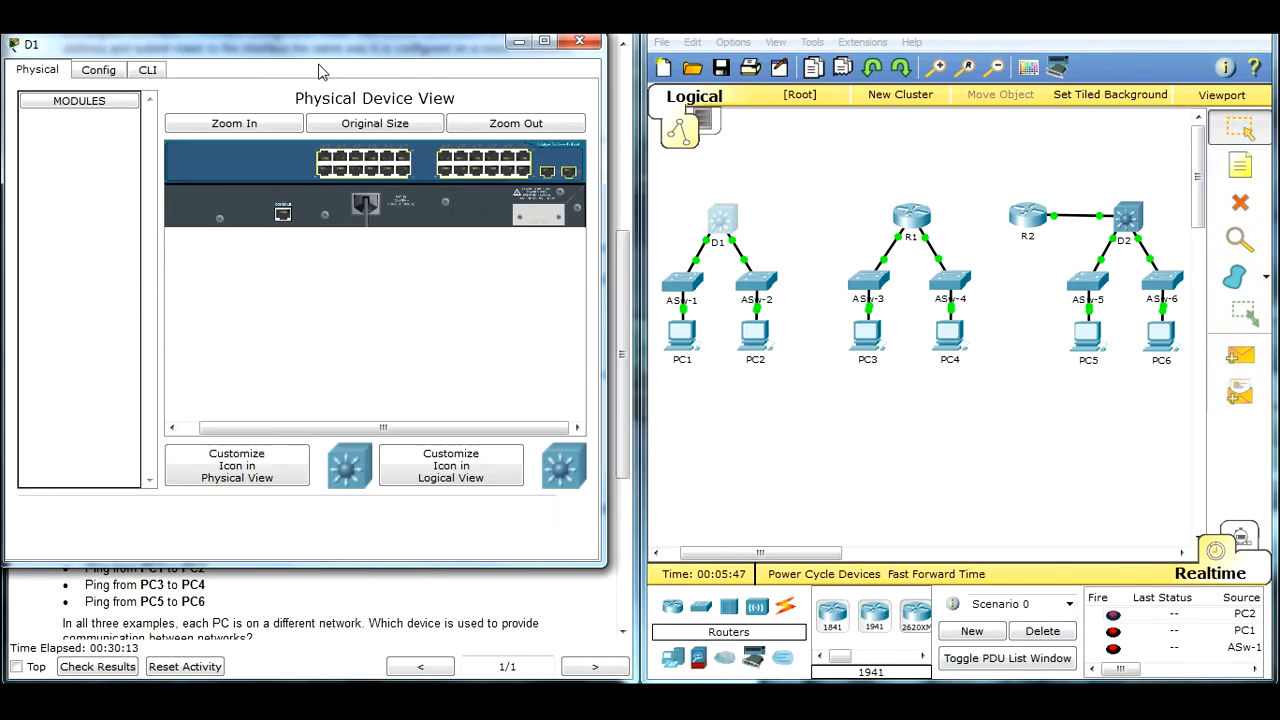
click(150, 74)
drag(577, 456, 558, 106)
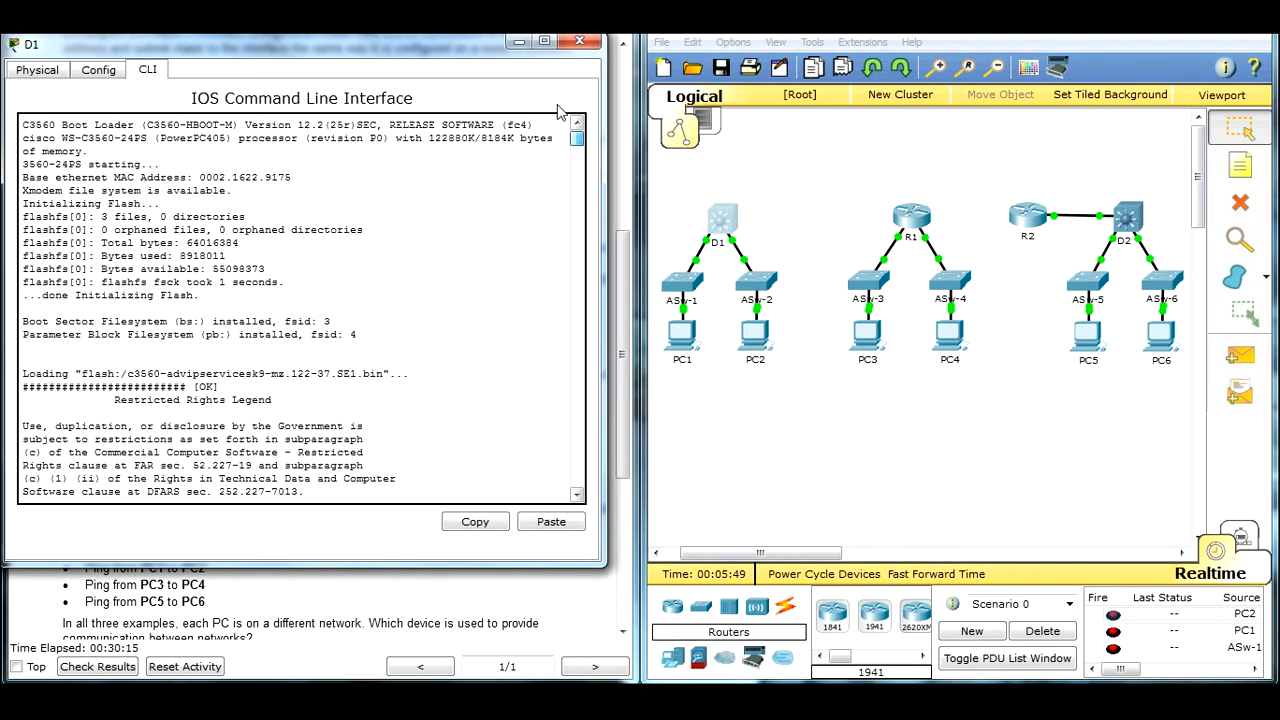
drag(31, 124, 58, 128)
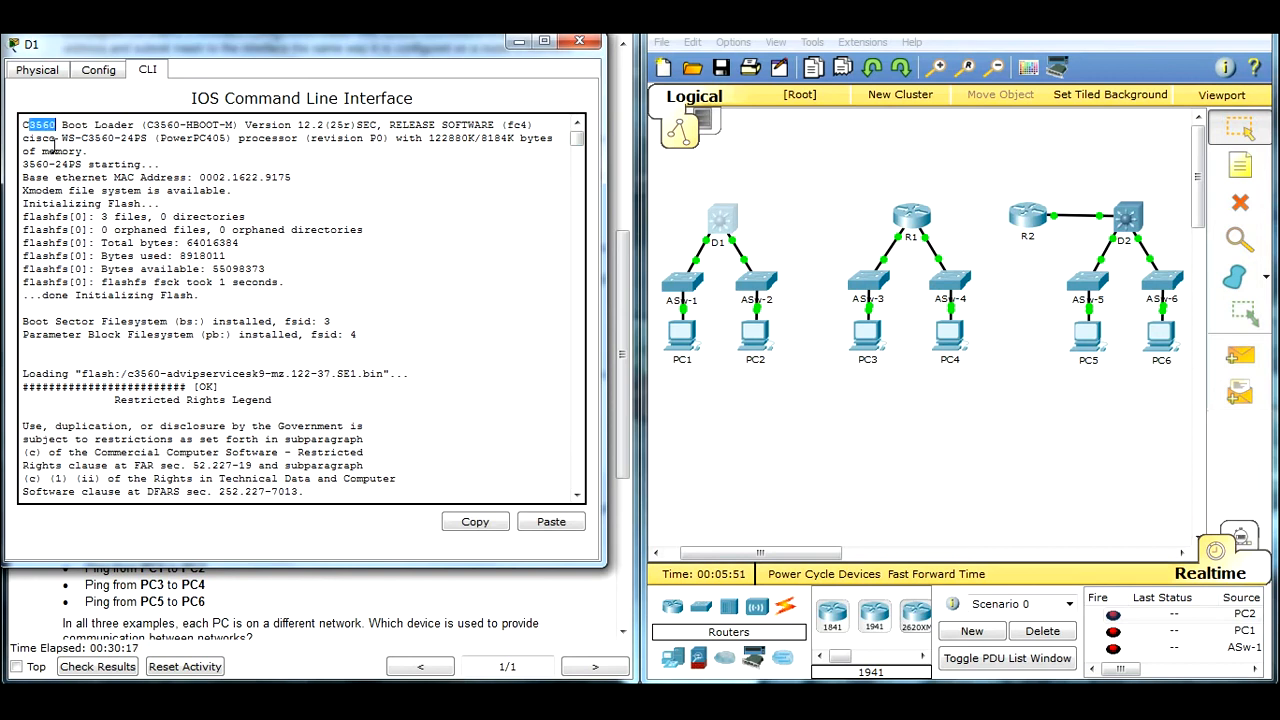
drag(392, 52, 1005, 248)
click(1132, 238)
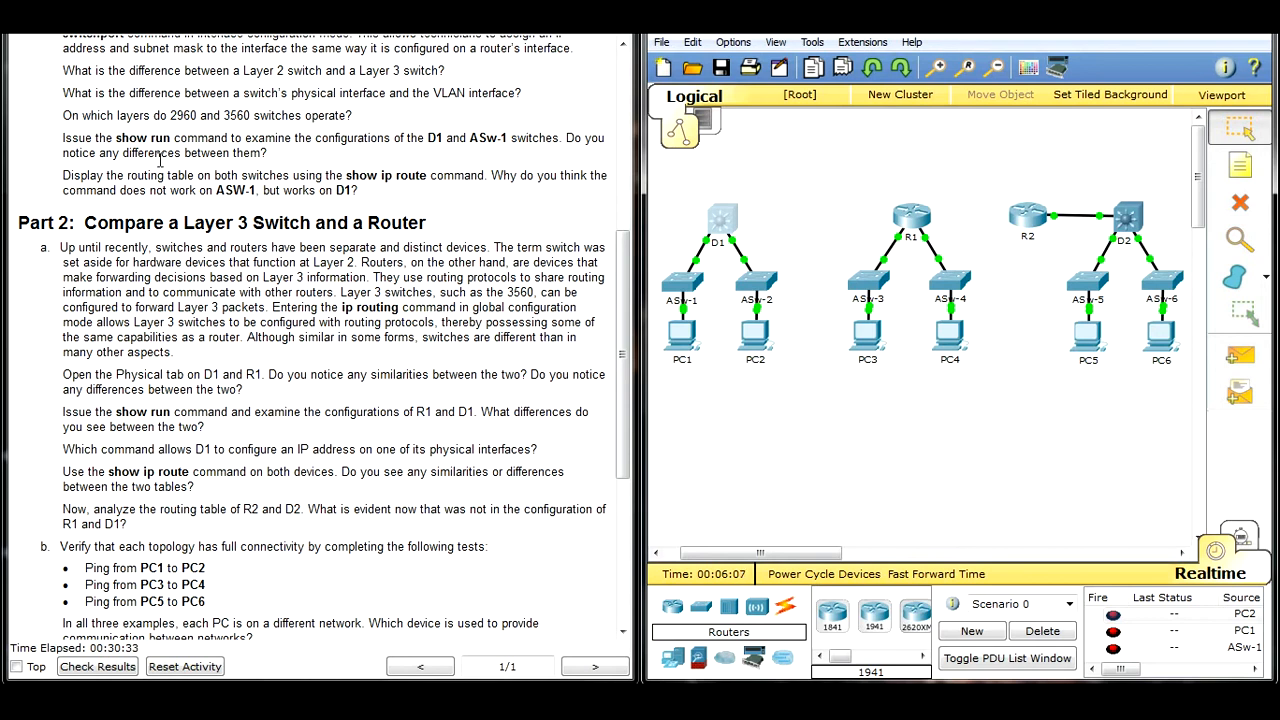
Step: Run show run on D1, page through the whole output, and return to the start of the configuration
click(728, 222)
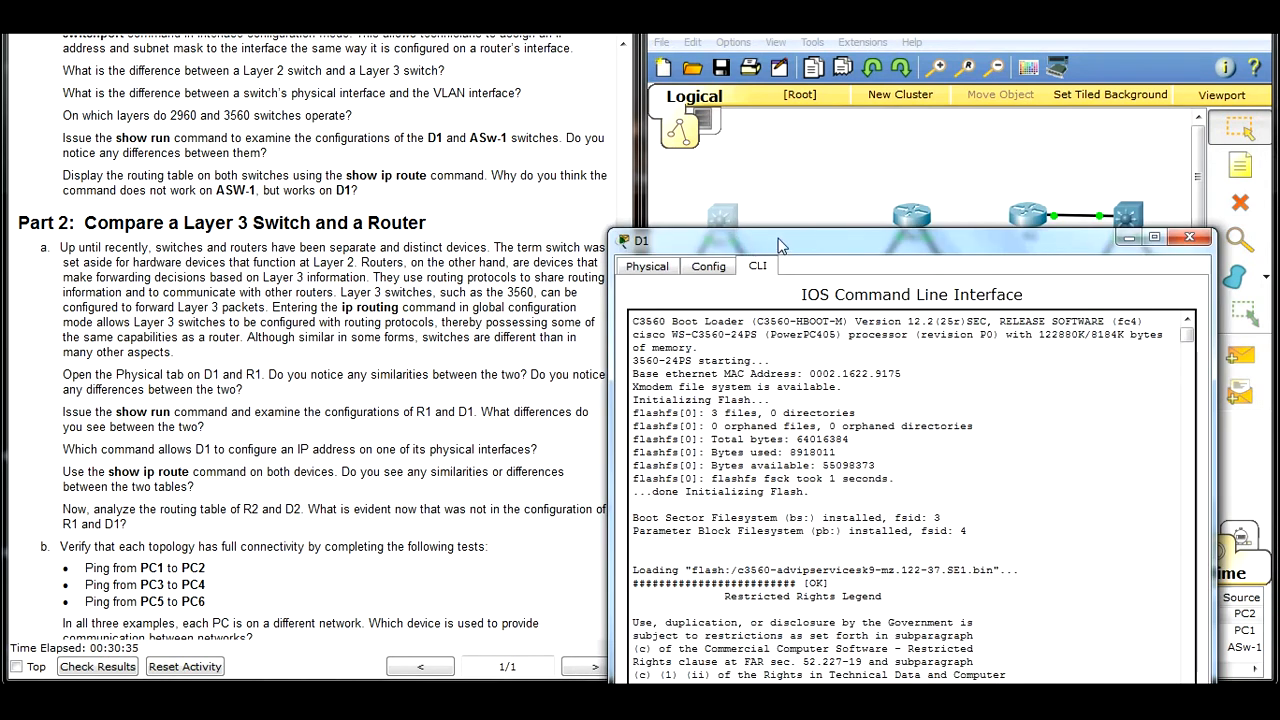
drag(780, 248, 755, 138)
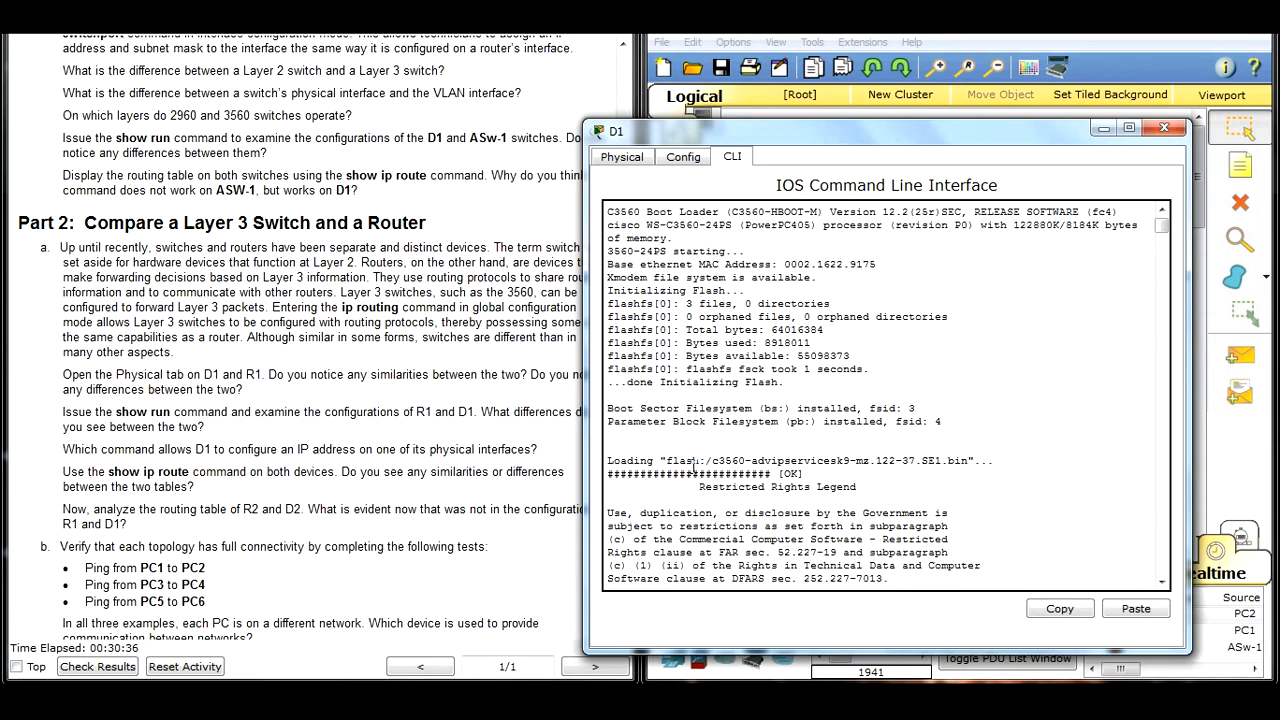
key(Return)
text(show run)
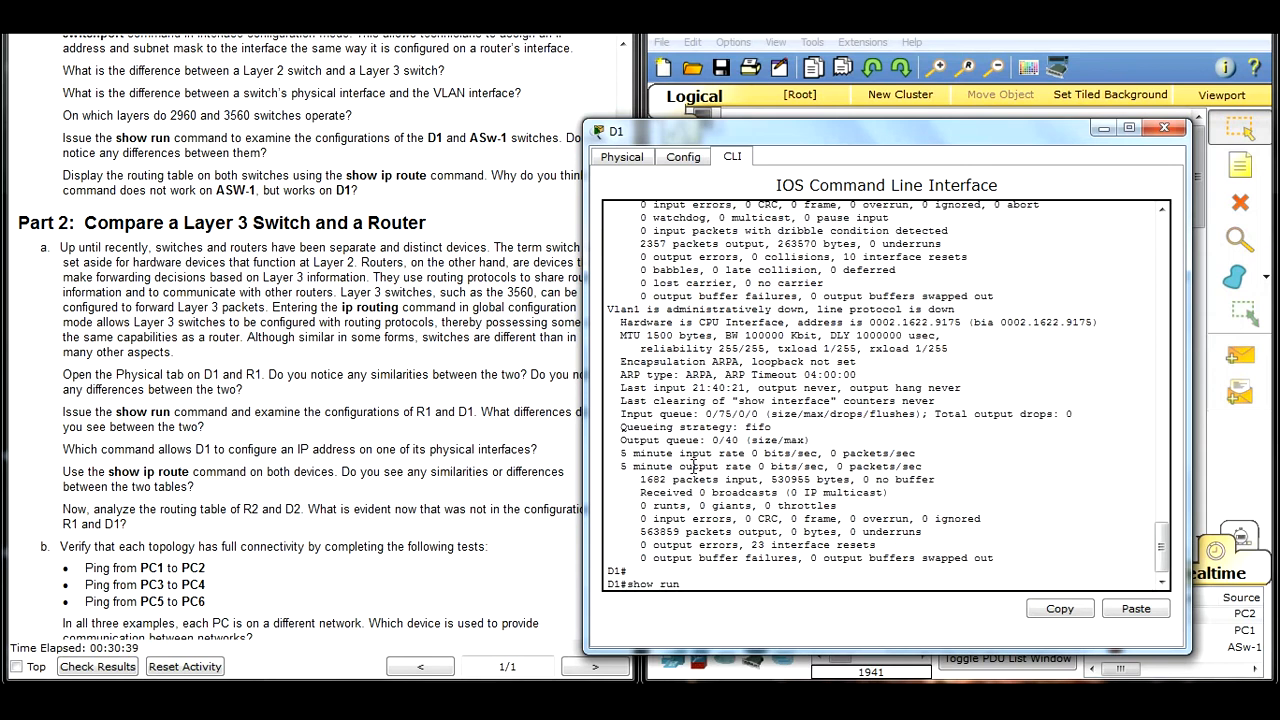
key(Return)
key(space)
key(space)
key(space)
scroll(629, 430, up, 15)
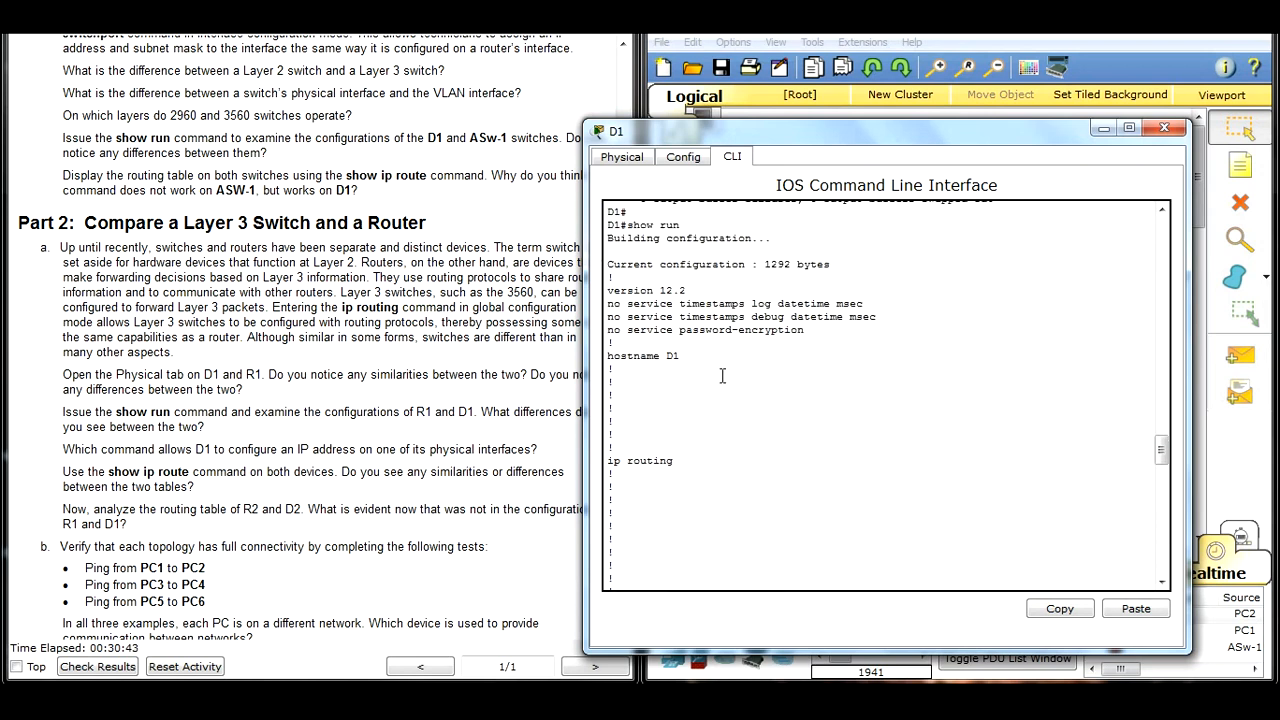
Step: Place the D1 and ASw-1 command-line windows side by side
drag(816, 133, 161, 98)
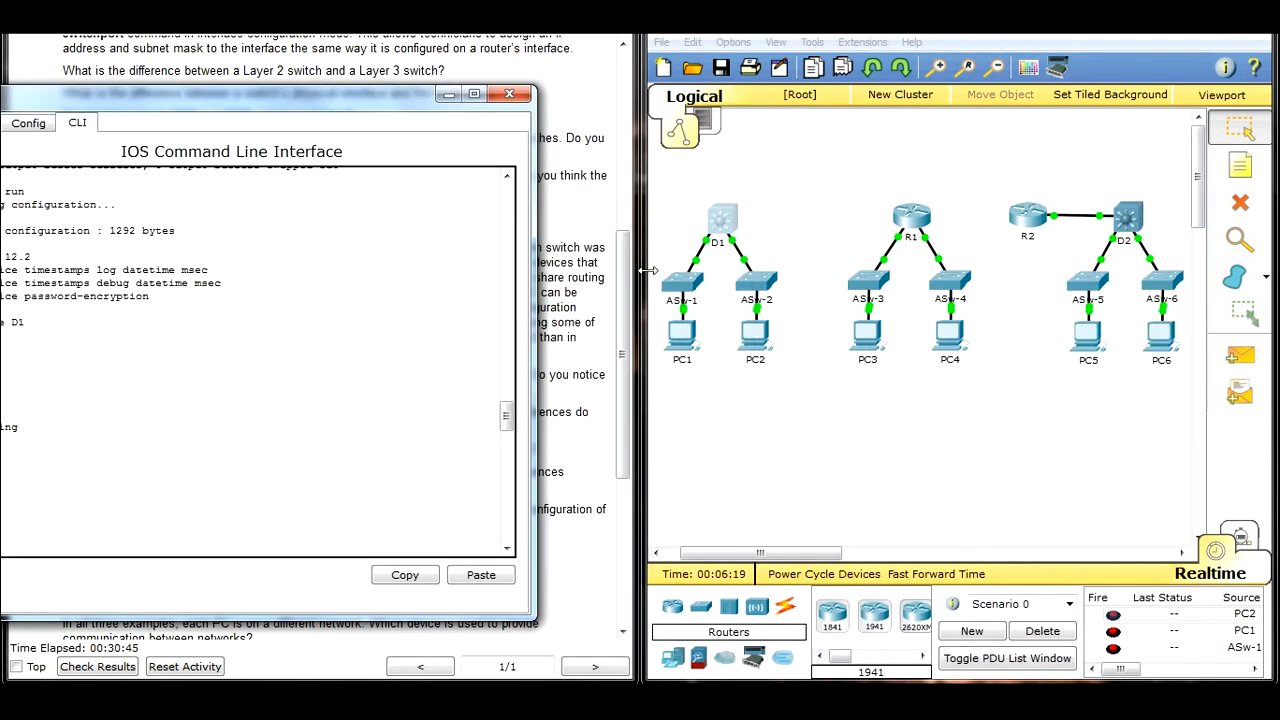
drag(319, 104, 383, 108)
drag(747, 143, 763, 109)
Step: Run show run on ASw-1 and page through the whole output
key(Return)
text(sho wrun)
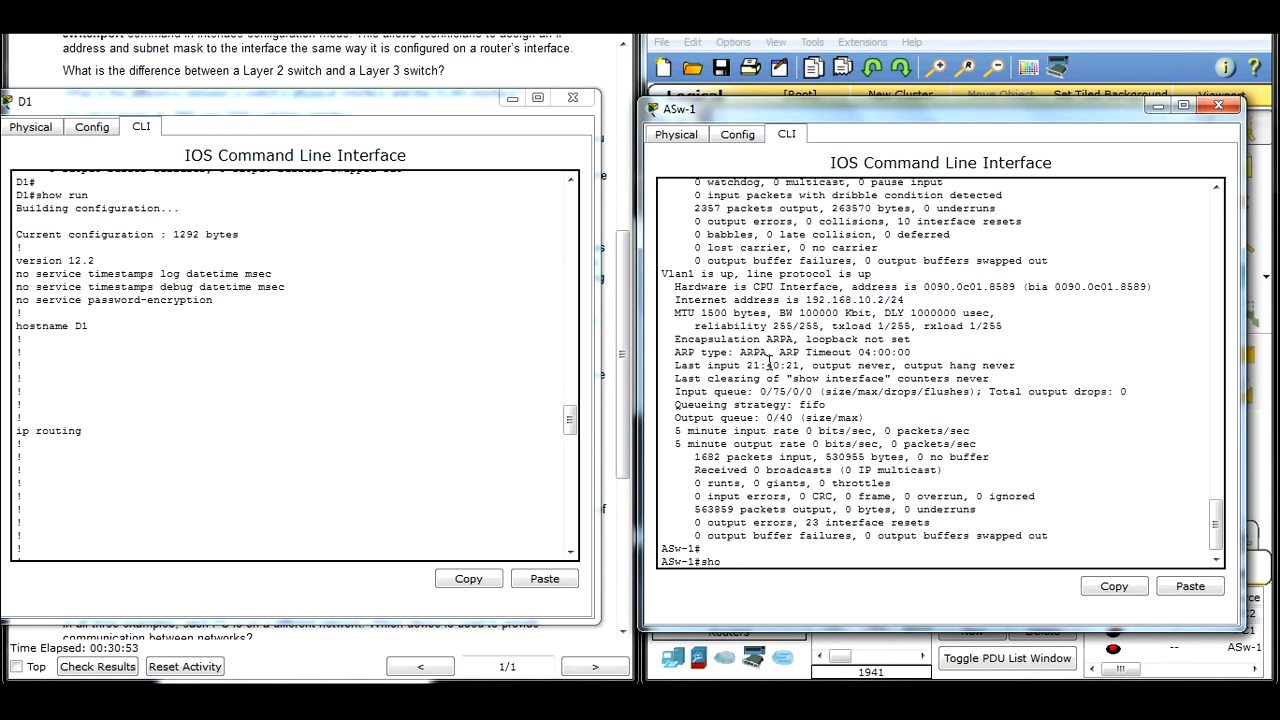
key(Return)
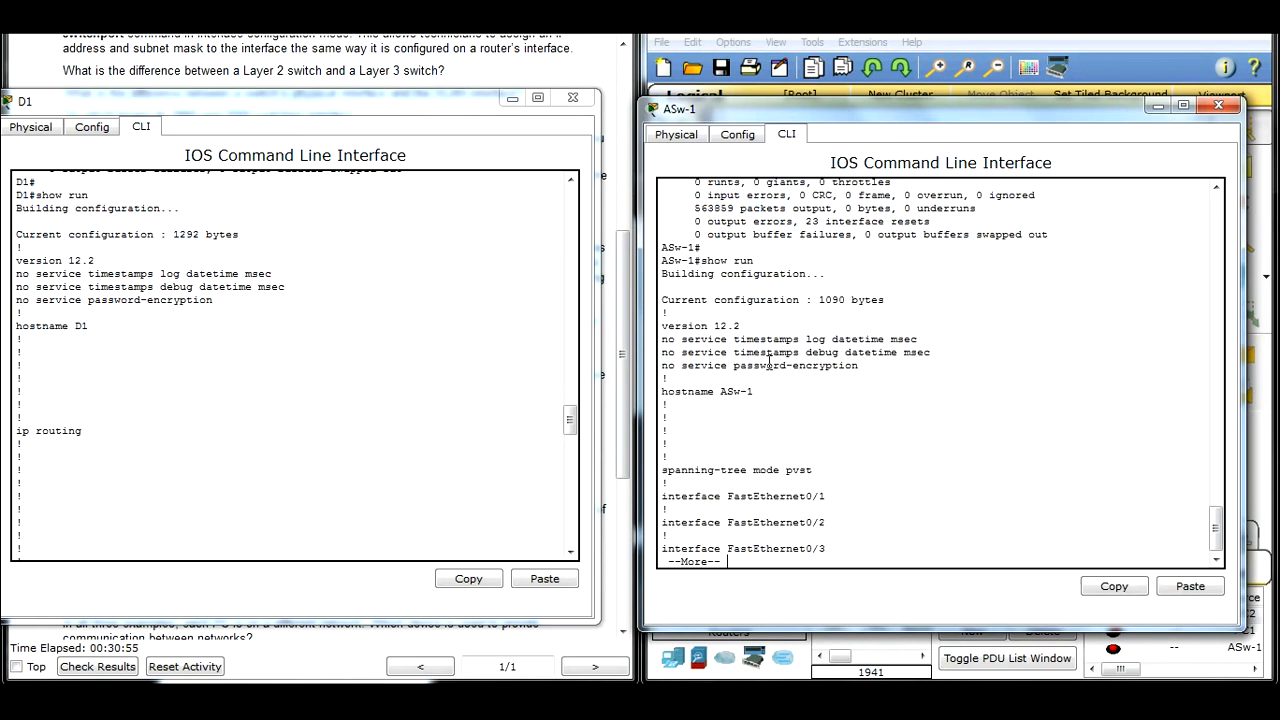
key(space)
key(space)
key(space)
scroll(769, 363, up, 15)
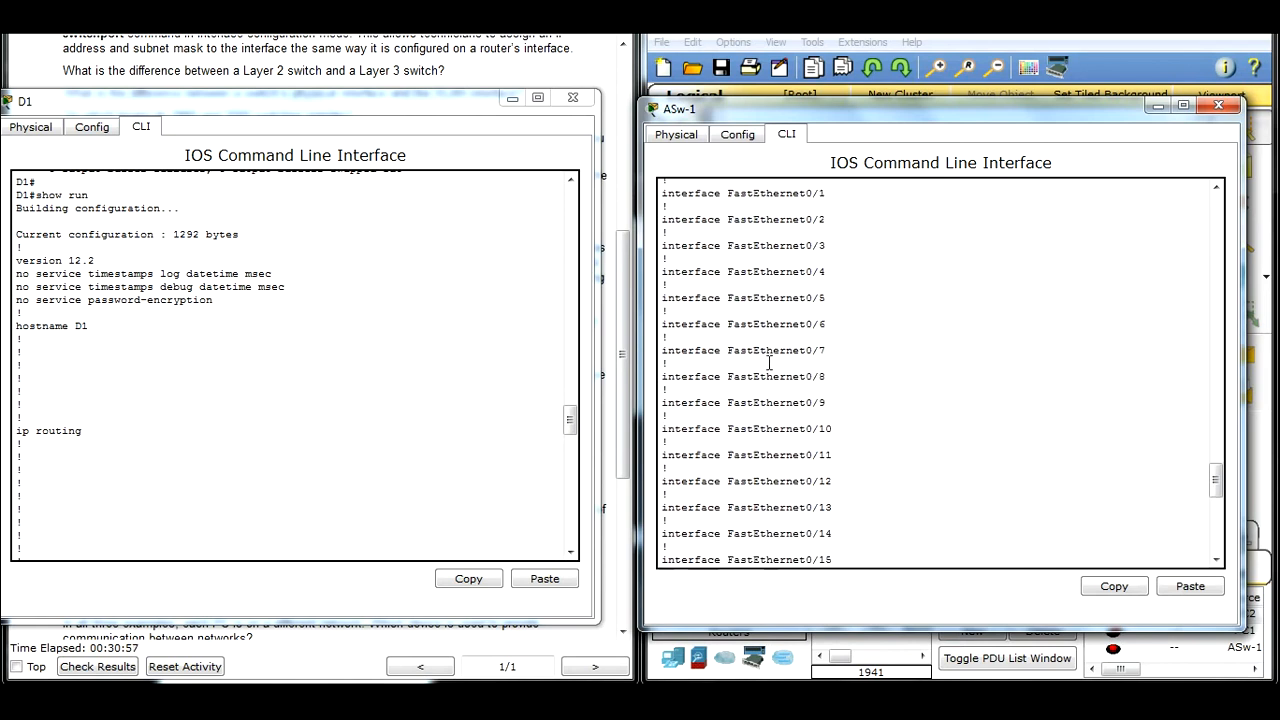
Step: Compare the start of both running configurations, highlighting the ip routing line on D1 and the corresponding area after the hostname on ASw-1
scroll(769, 363, down, 3)
drag(404, 100, 422, 109)
scroll(214, 418, up, 2)
scroll(188, 414, down, 2)
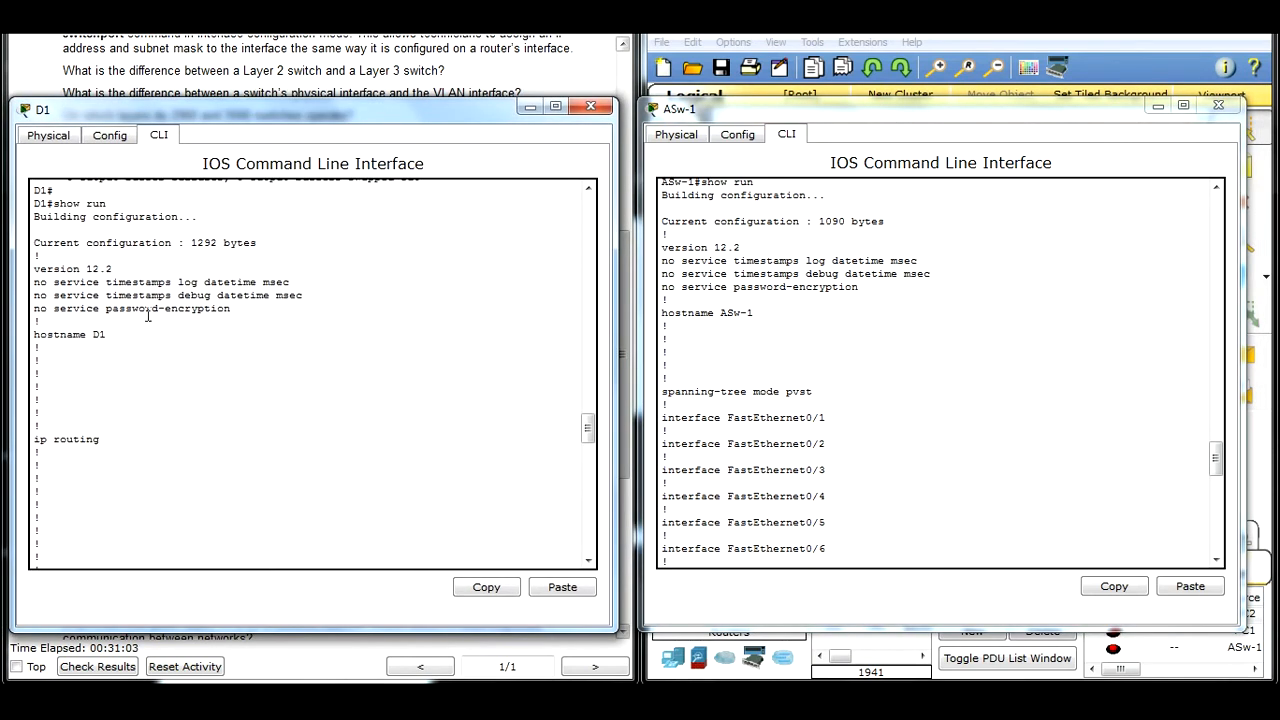
drag(99, 441, 36, 448)
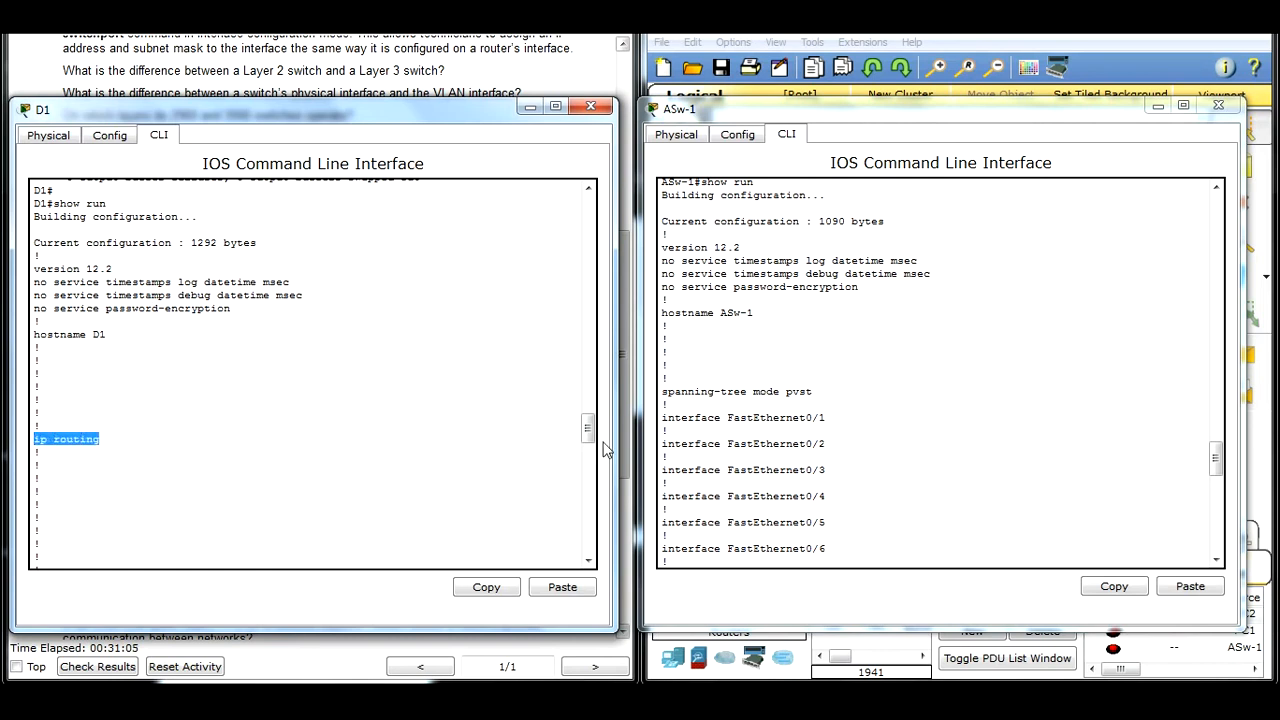
drag(678, 331, 700, 372)
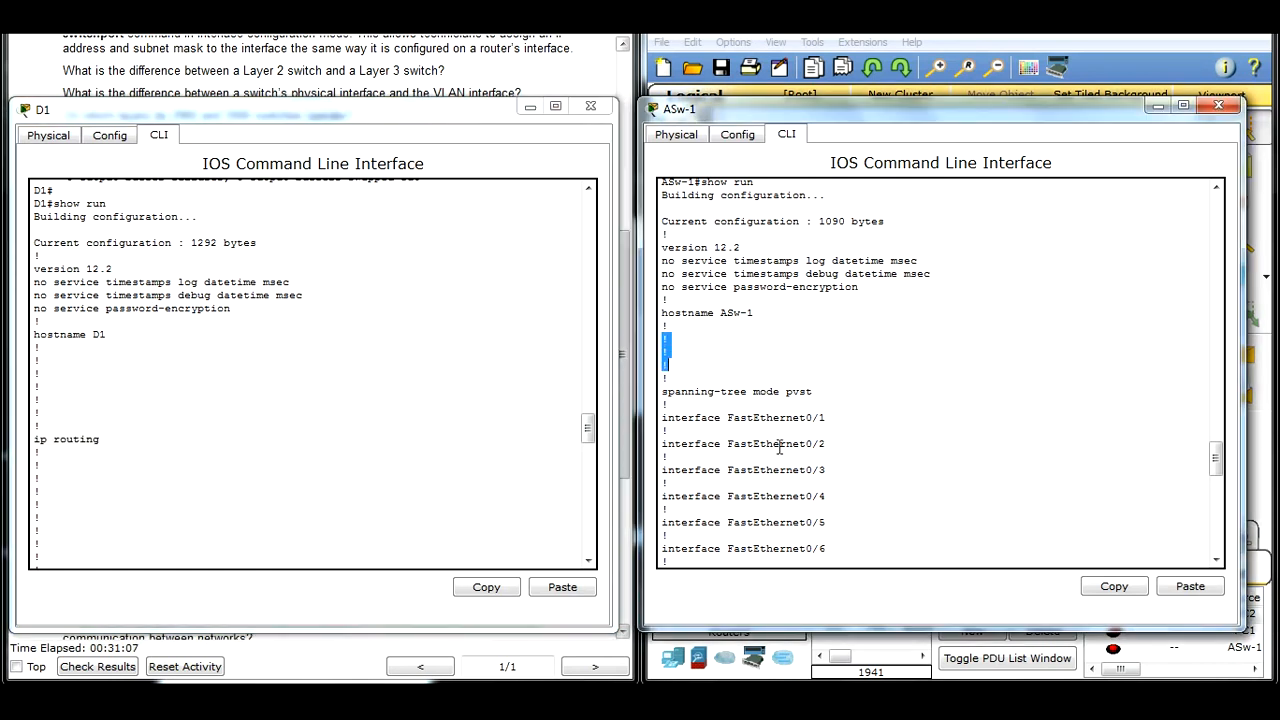
Step: Compare the interface lists in the running configurations of D1 and ASw-1, down to the GigabitEthernet and Vlan1 entries
scroll(778, 446, down, 4)
click(294, 426)
scroll(147, 405, down, 10)
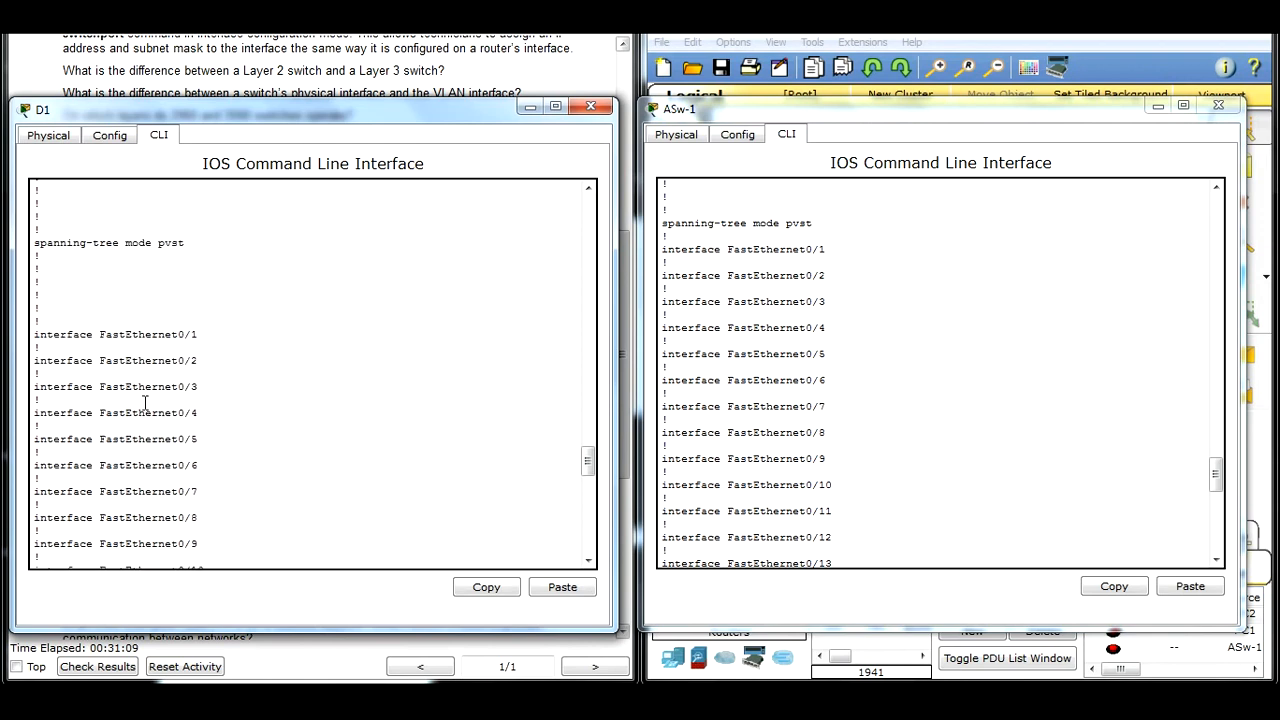
scroll(147, 405, down, 4)
scroll(763, 327, down, 12)
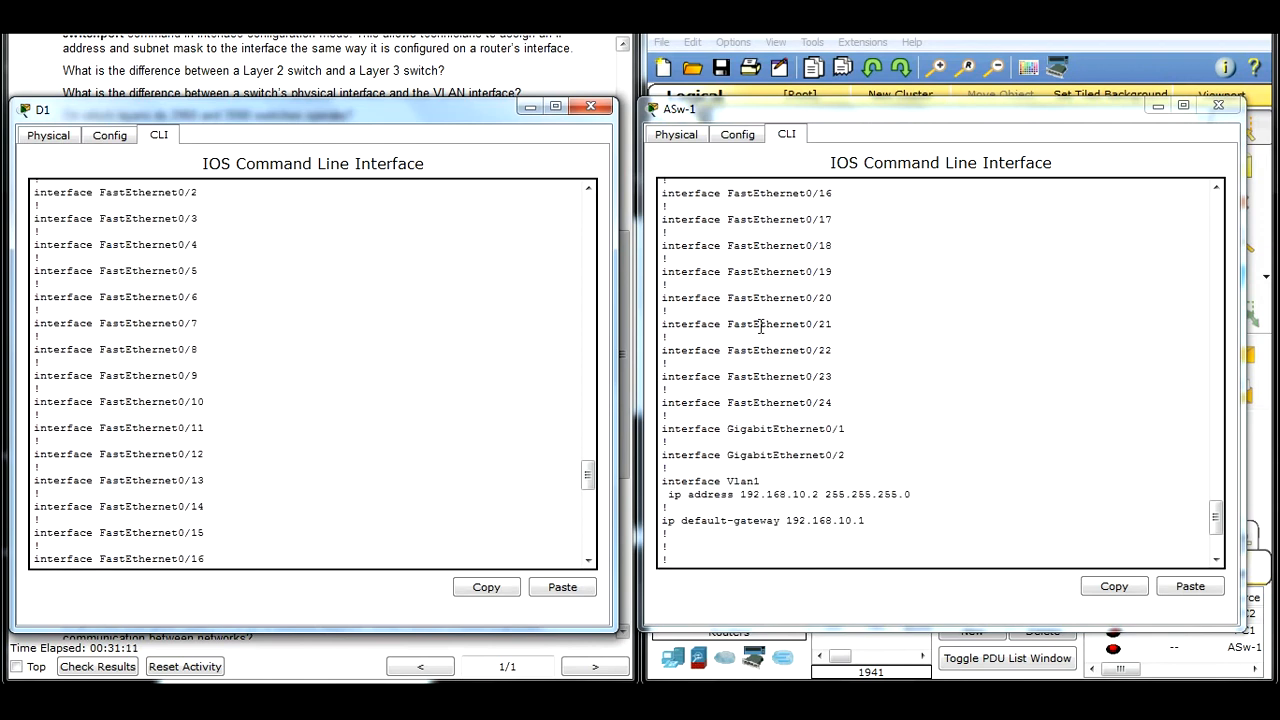
scroll(210, 412, down, 3)
scroll(204, 405, down, 10)
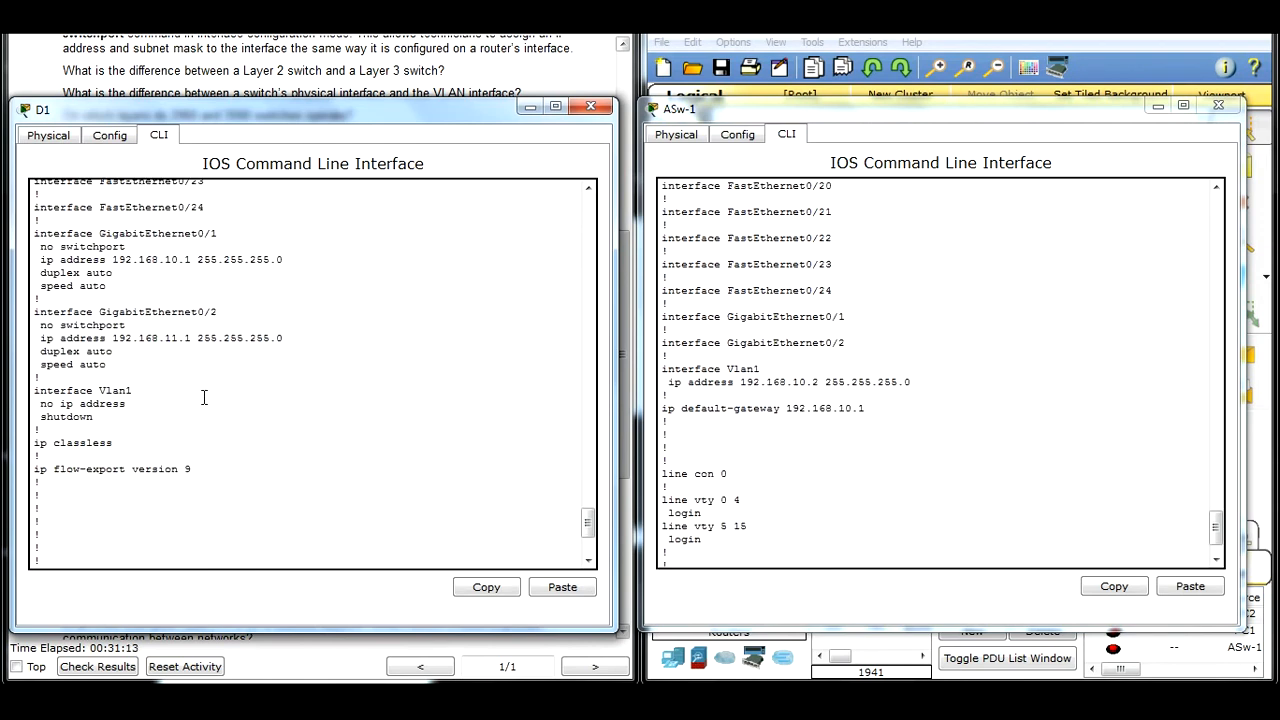
Step: Examine the no switchport and IP address lines of D1's GigabitEthernet0/1 and 0/2 against ASw-1's GigabitEthernet and Vlan1 entries
drag(35, 233, 304, 359)
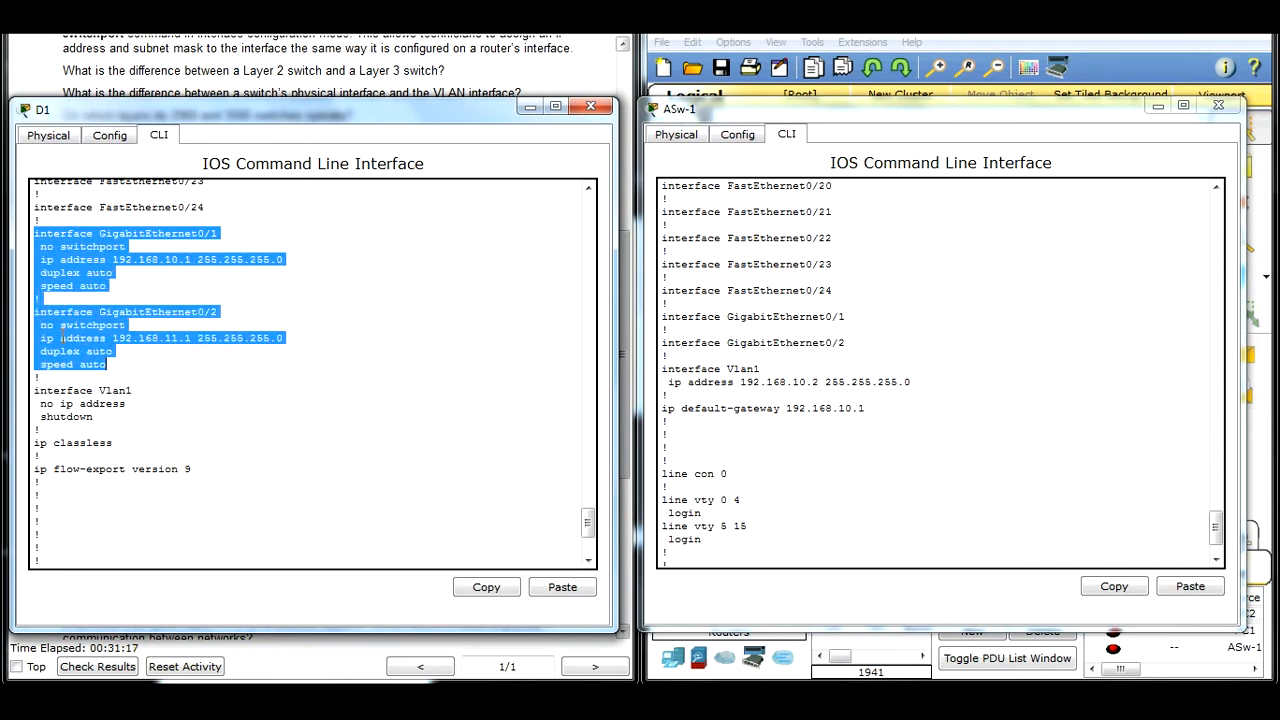
drag(40, 246, 125, 246)
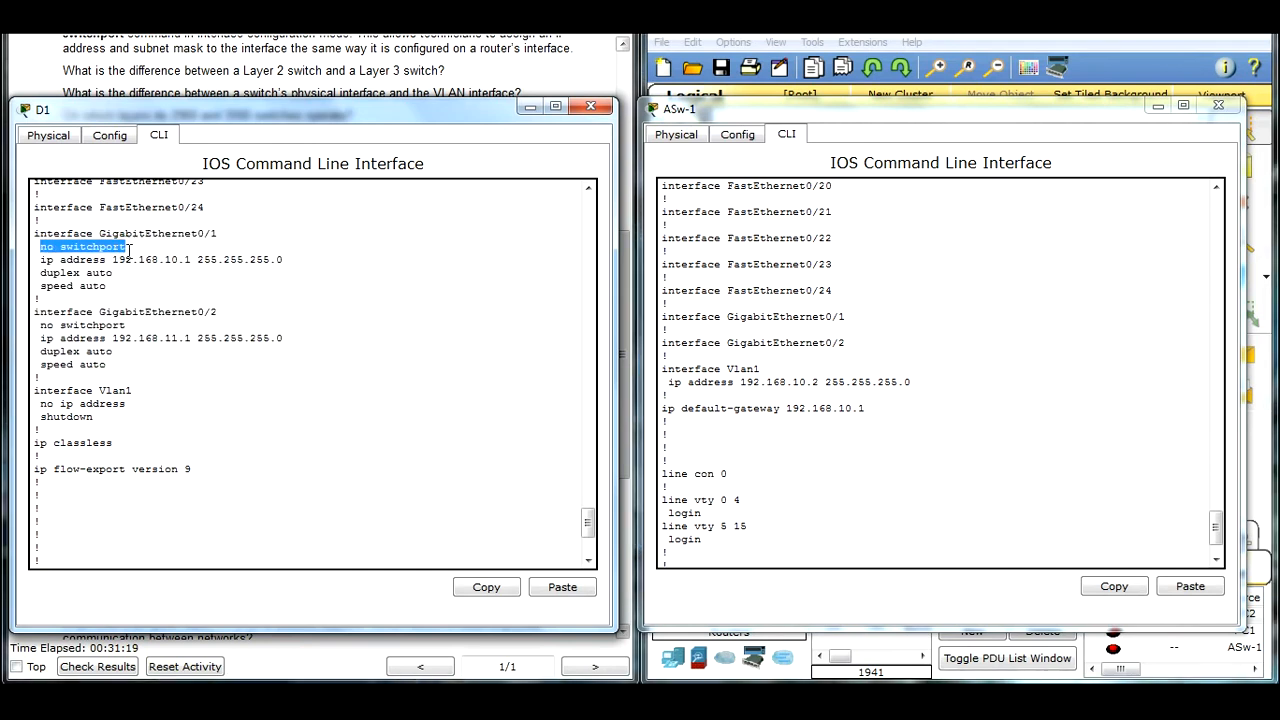
drag(127, 325, 34, 325)
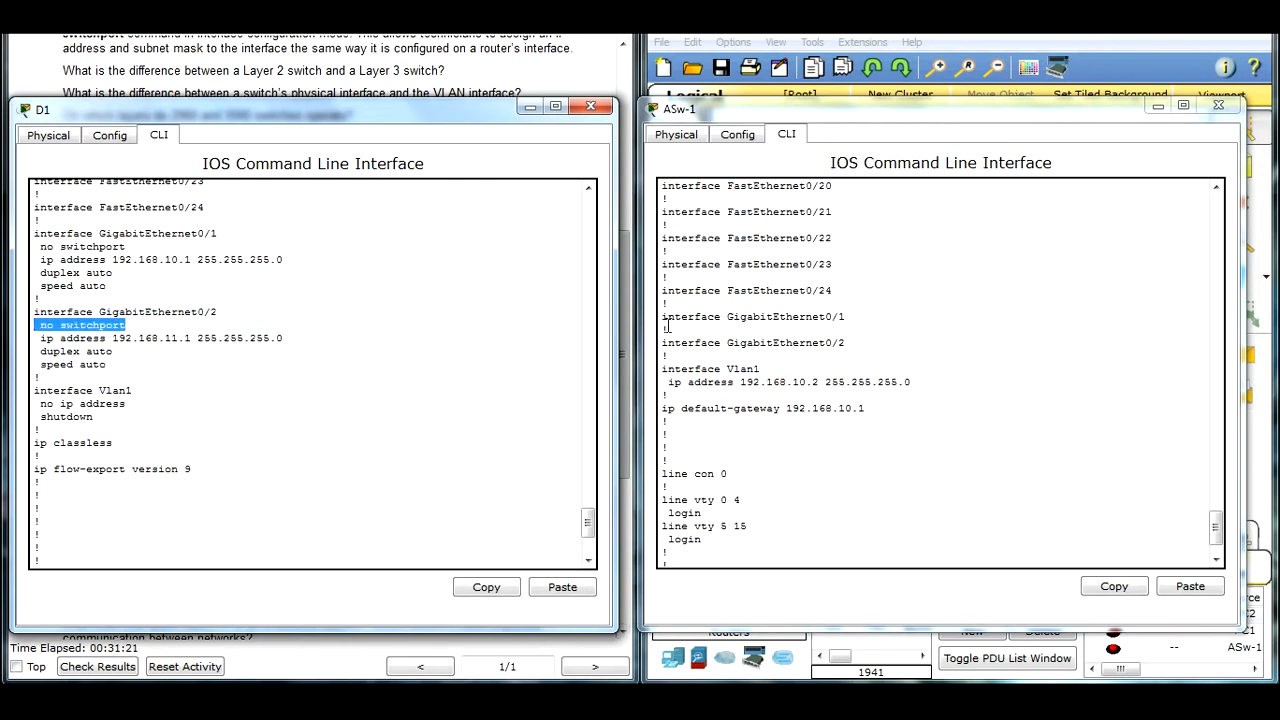
click(667, 355)
click(150, 389)
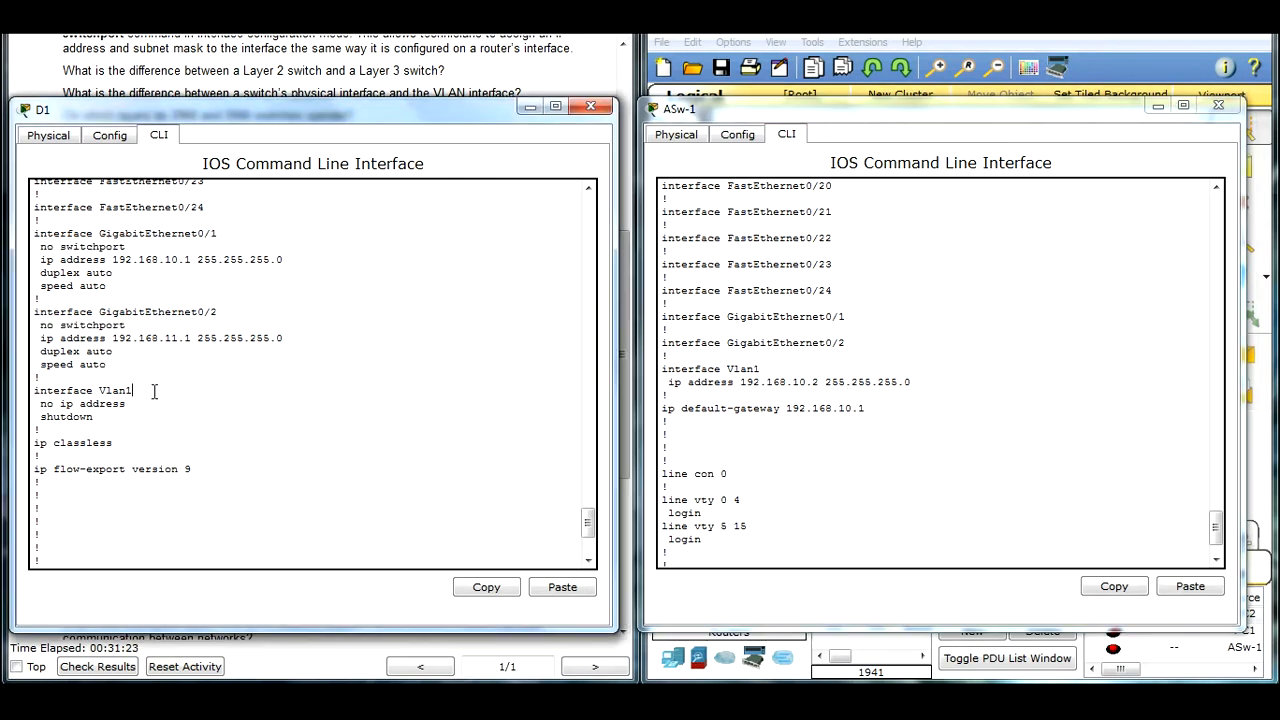
Step: Compare the line vty entries at the end of both configurations, and move D1's window off the instructions
click(806, 425)
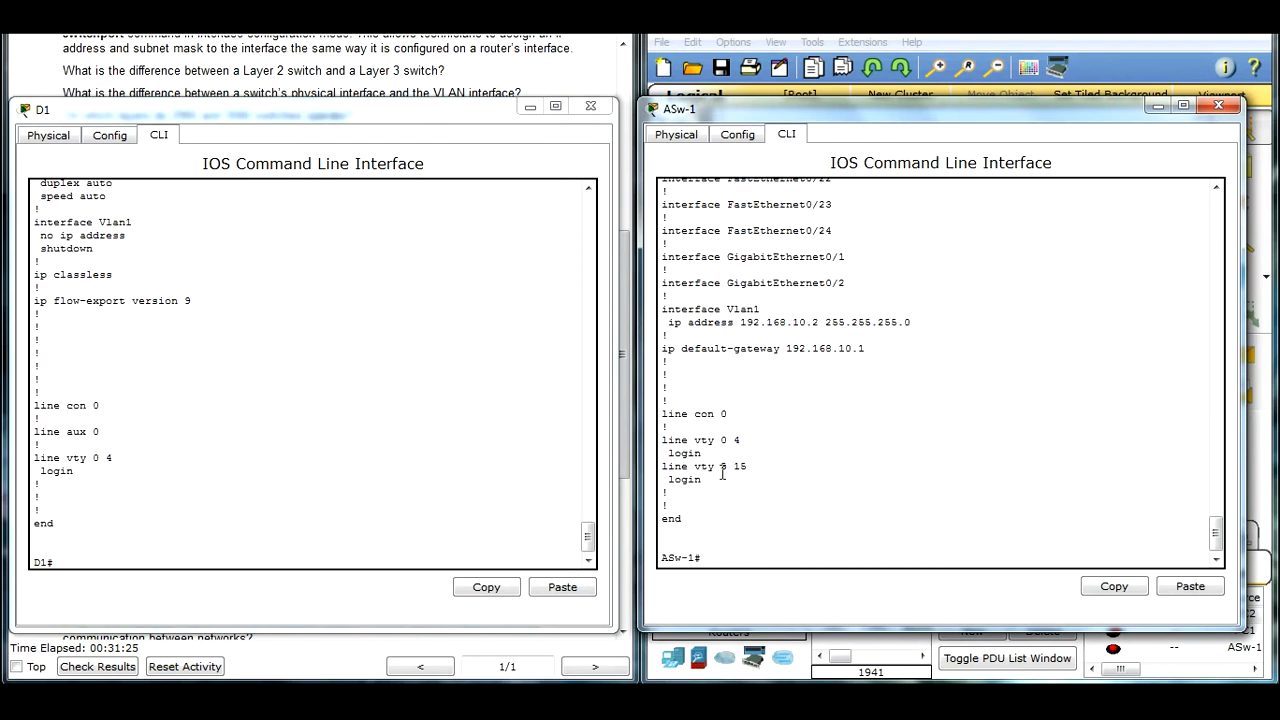
drag(715, 467, 748, 467)
drag(75, 477, 72, 445)
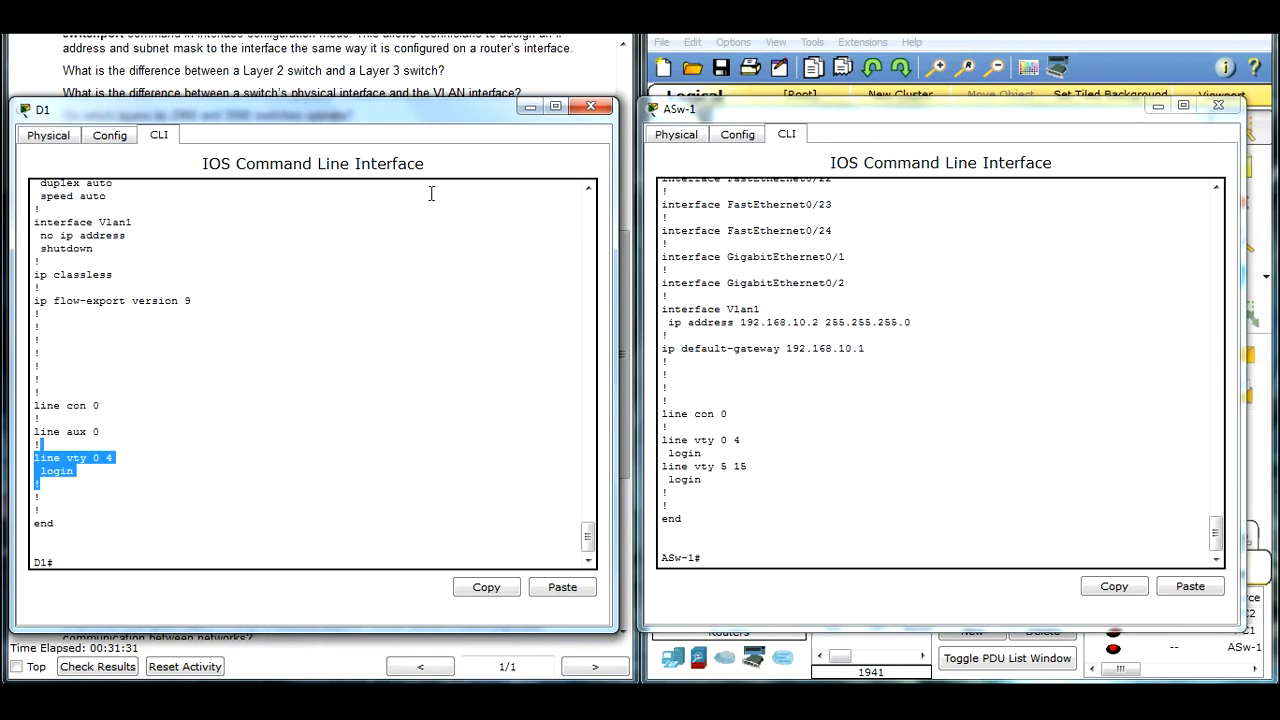
drag(455, 107, 1104, 185)
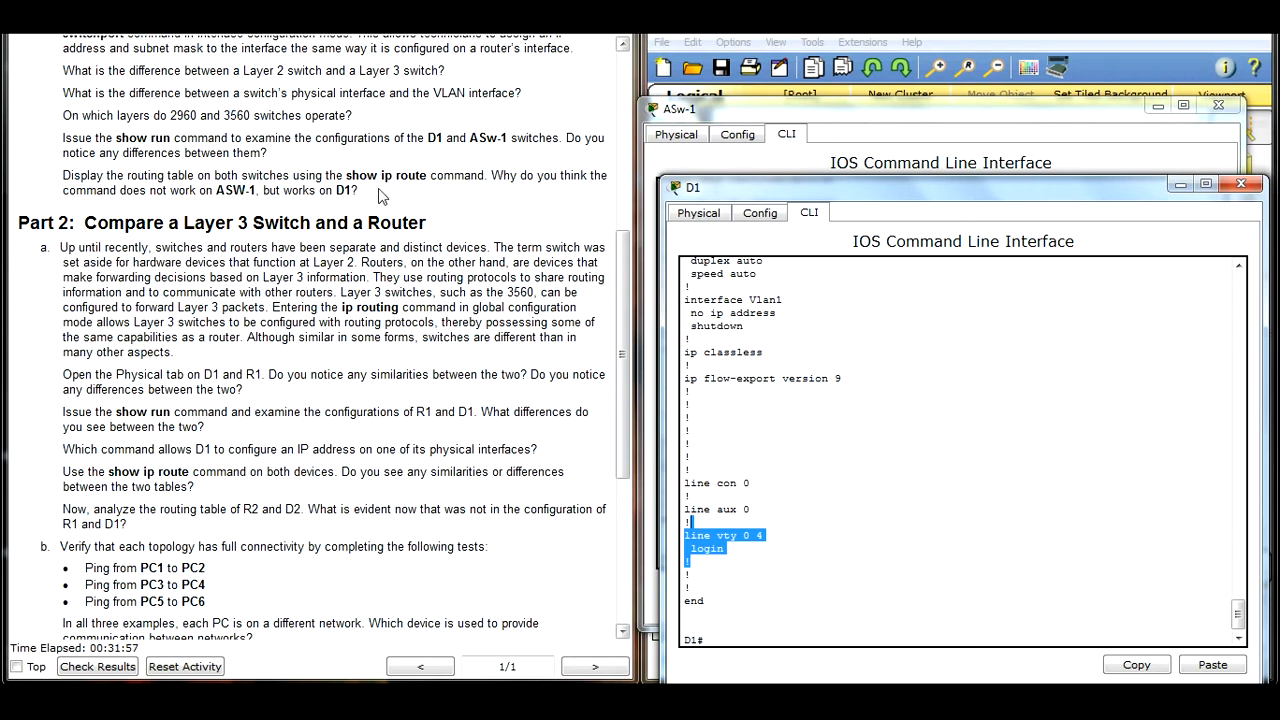
Step: Read the show ip route question for D1 and ASw-1 and the introductory paragraph of Part 2 in the instructions
drag(381, 176, 427, 177)
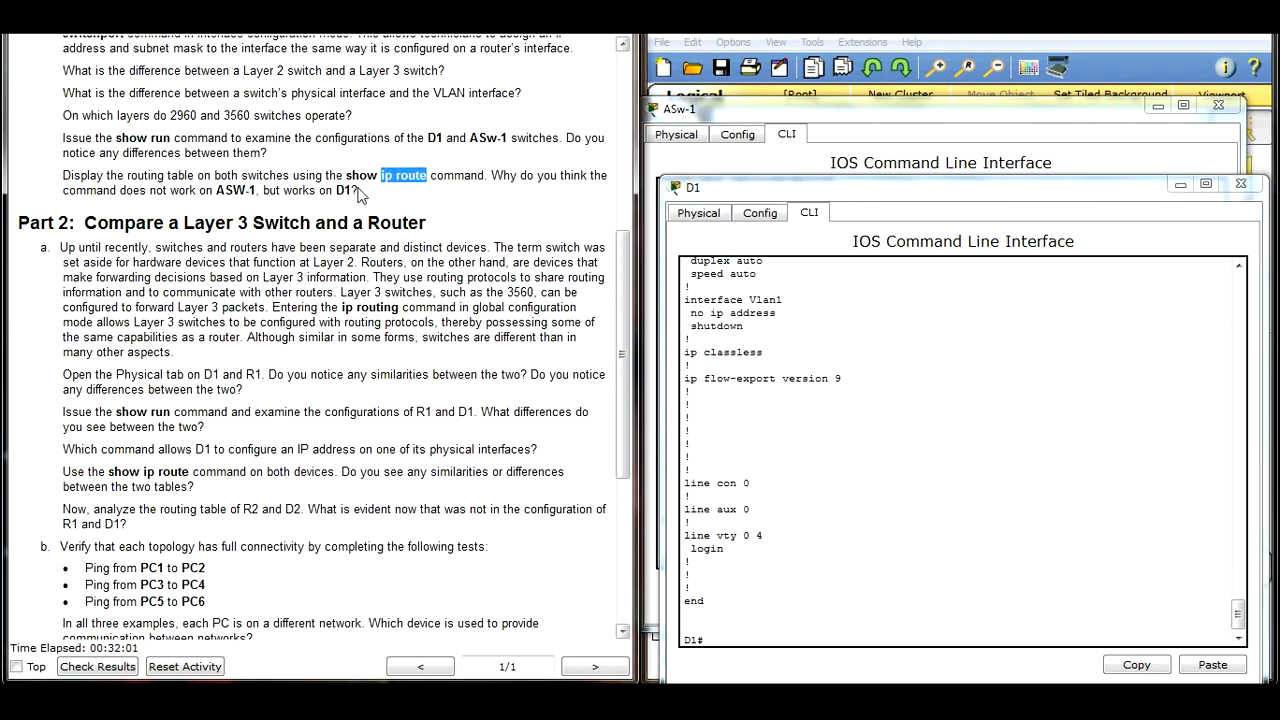
double_click(342, 190)
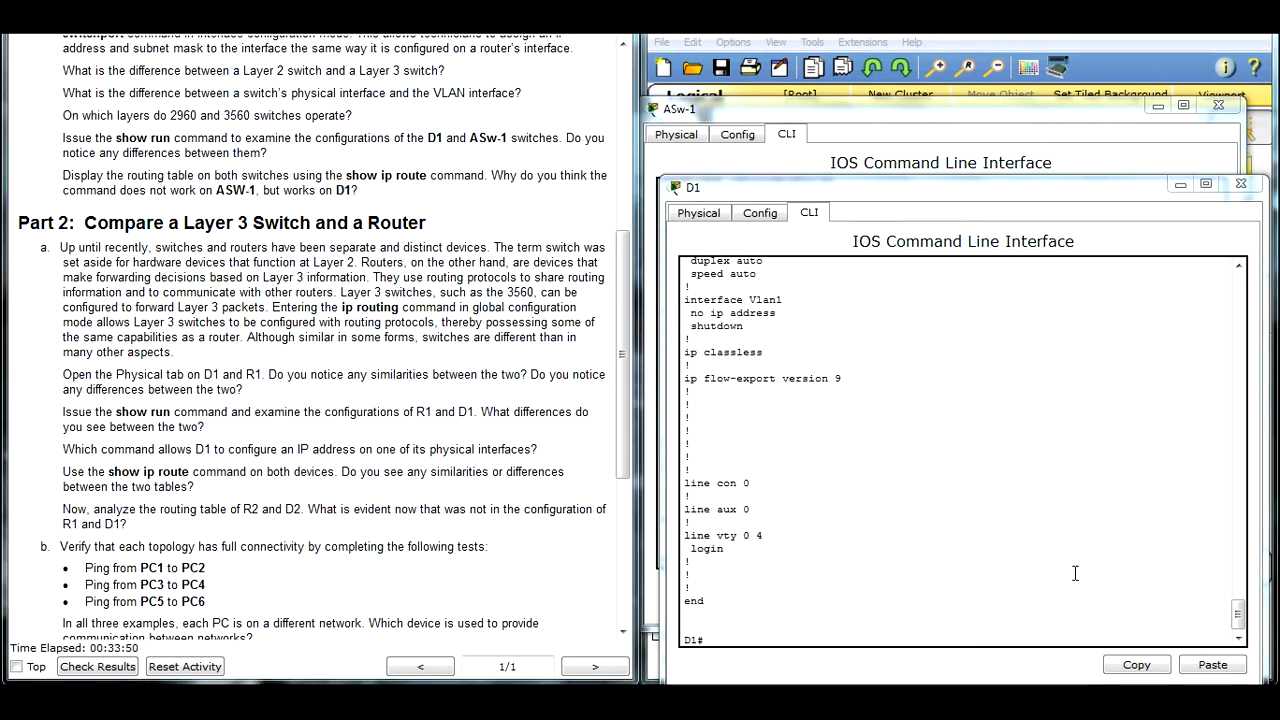
scroll(625, 357, down, 2)
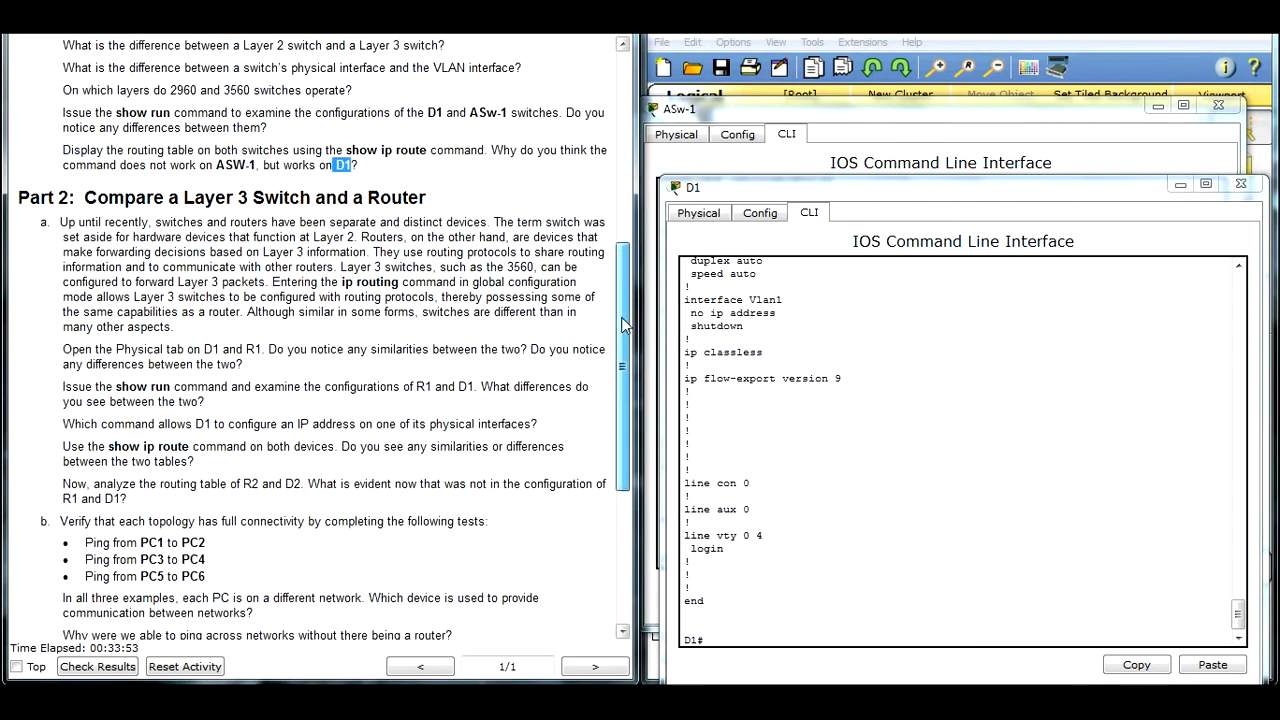
drag(625, 357, 623, 397)
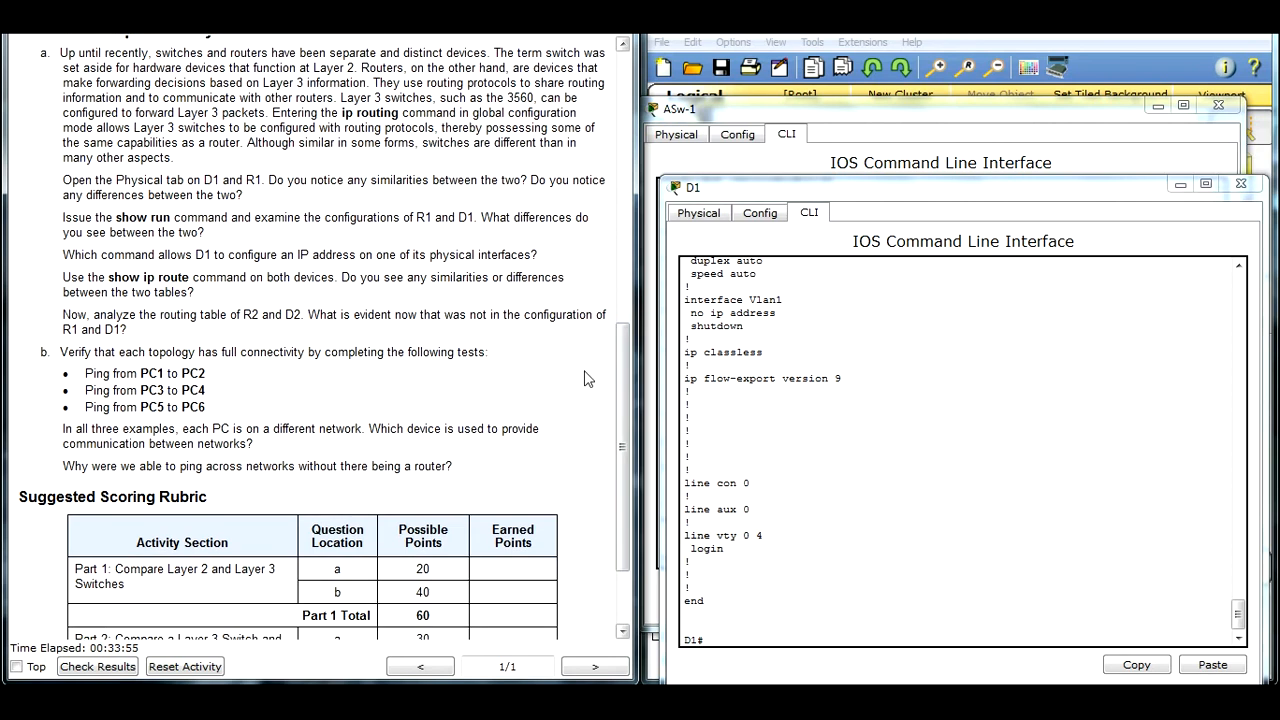
drag(66, 55, 184, 152)
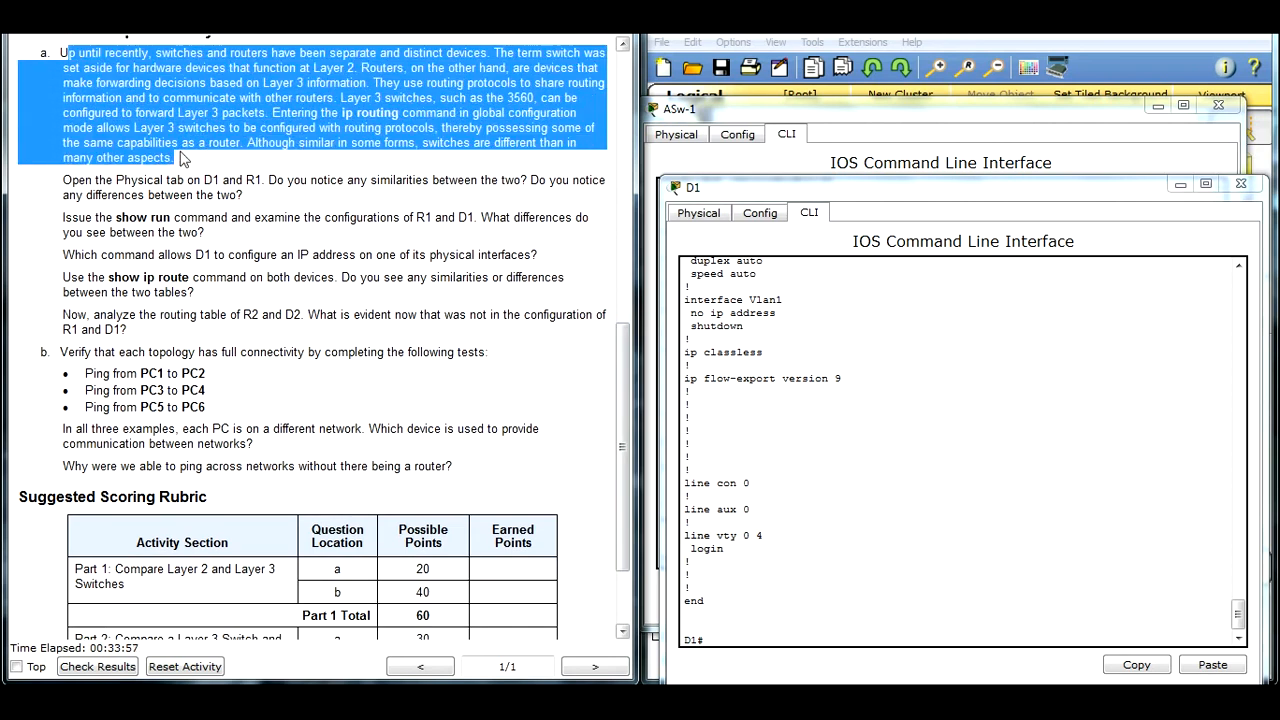
click(166, 160)
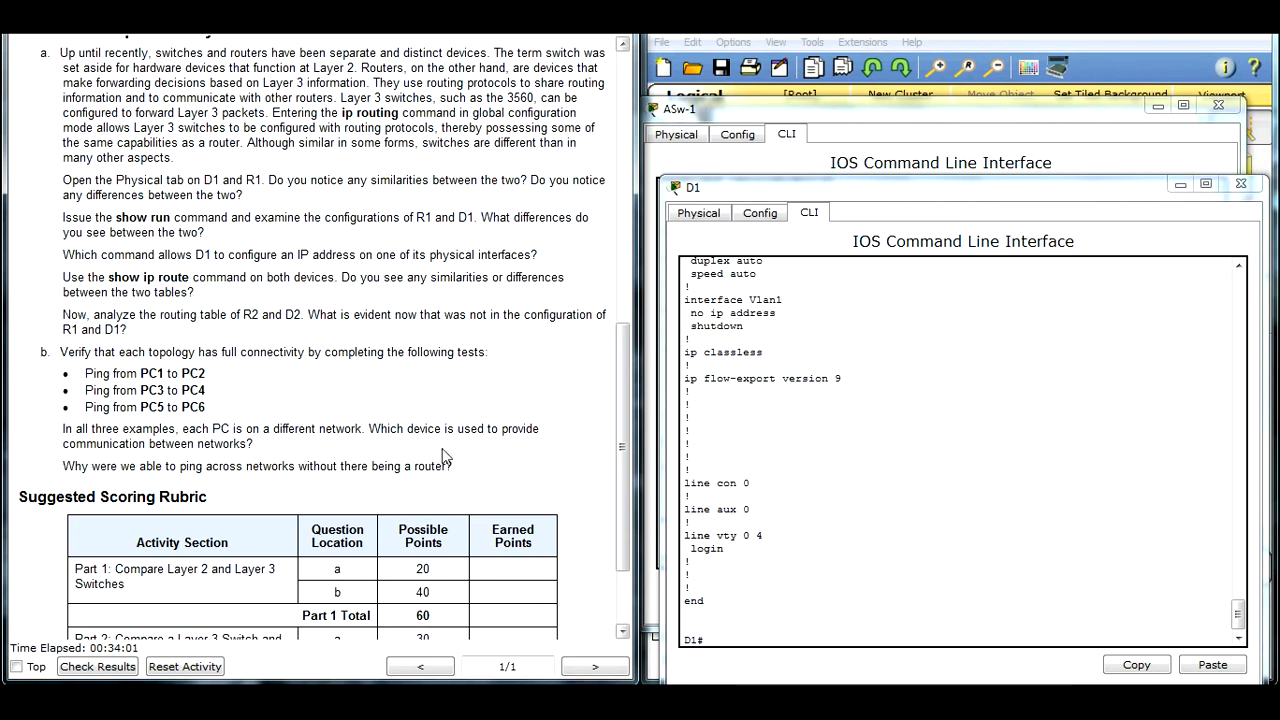
Step: Close ASw-1's window, open R1, and compare the physical device views of D1 and R1 with both windows clear of the instructions
click(698, 213)
drag(699, 189, 16, 152)
click(1218, 105)
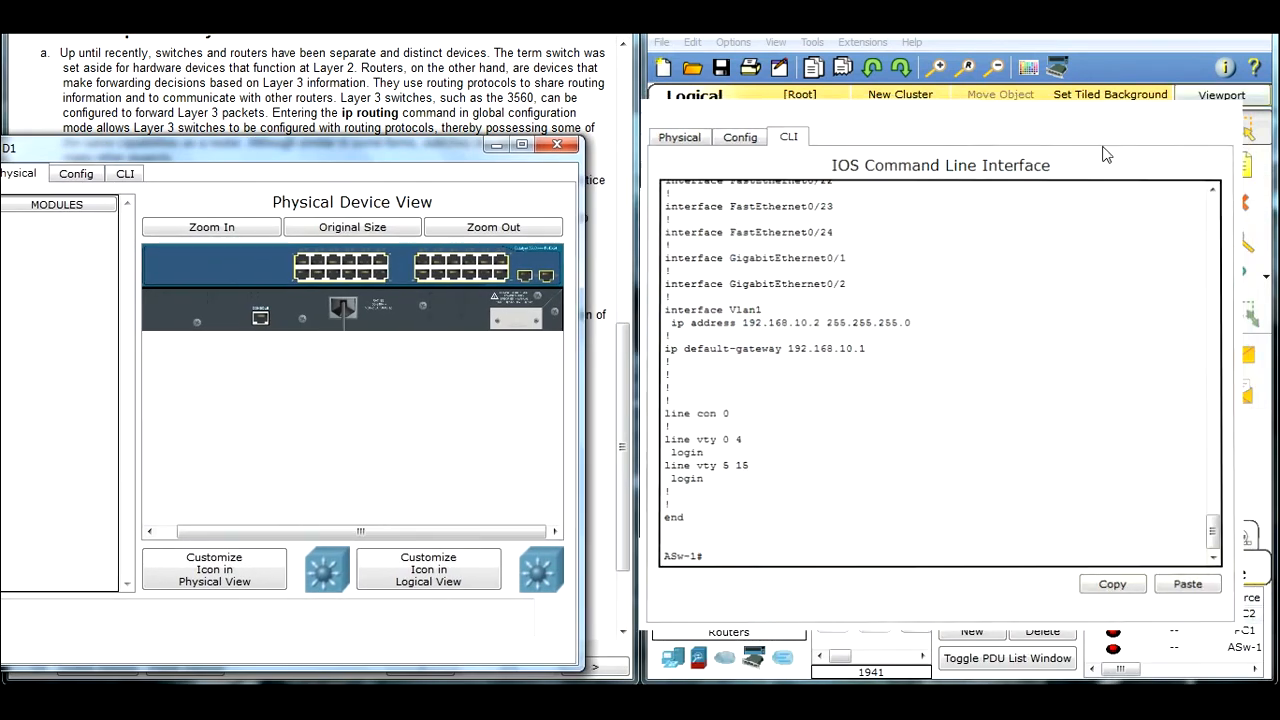
click(925, 232)
drag(509, 130, 847, 100)
drag(448, 153, 1093, 296)
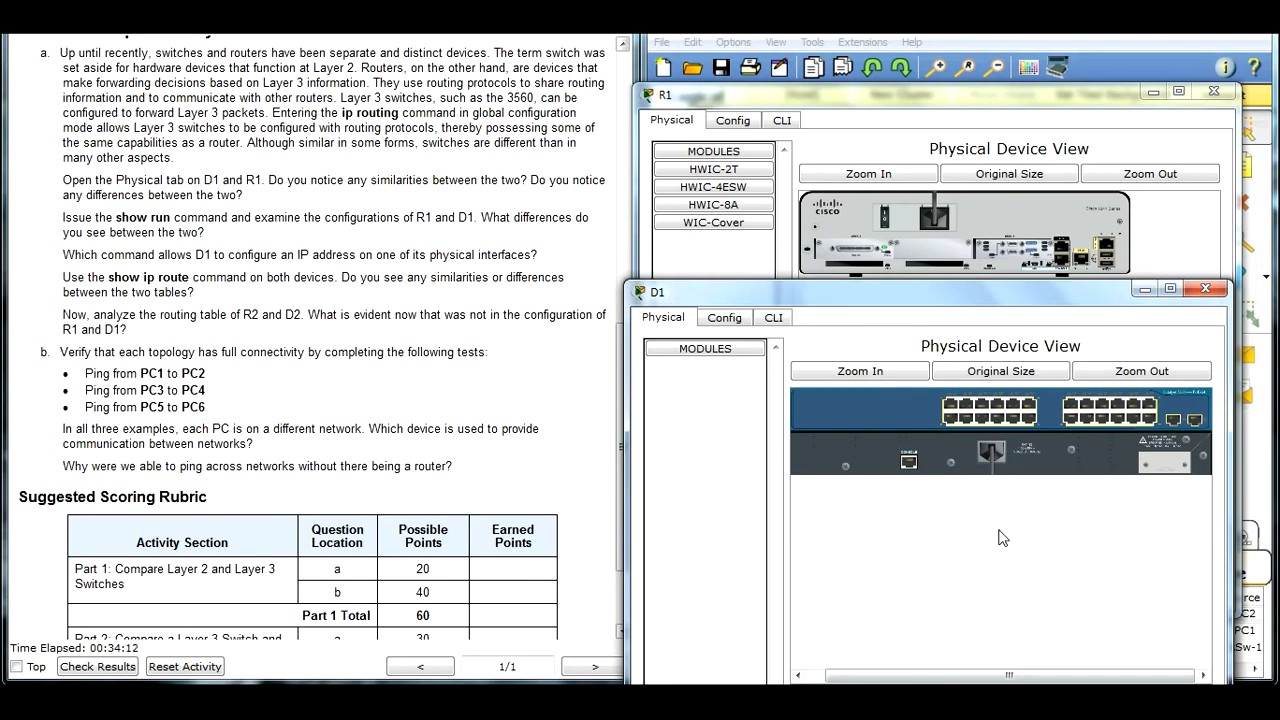
drag(917, 680, 943, 683)
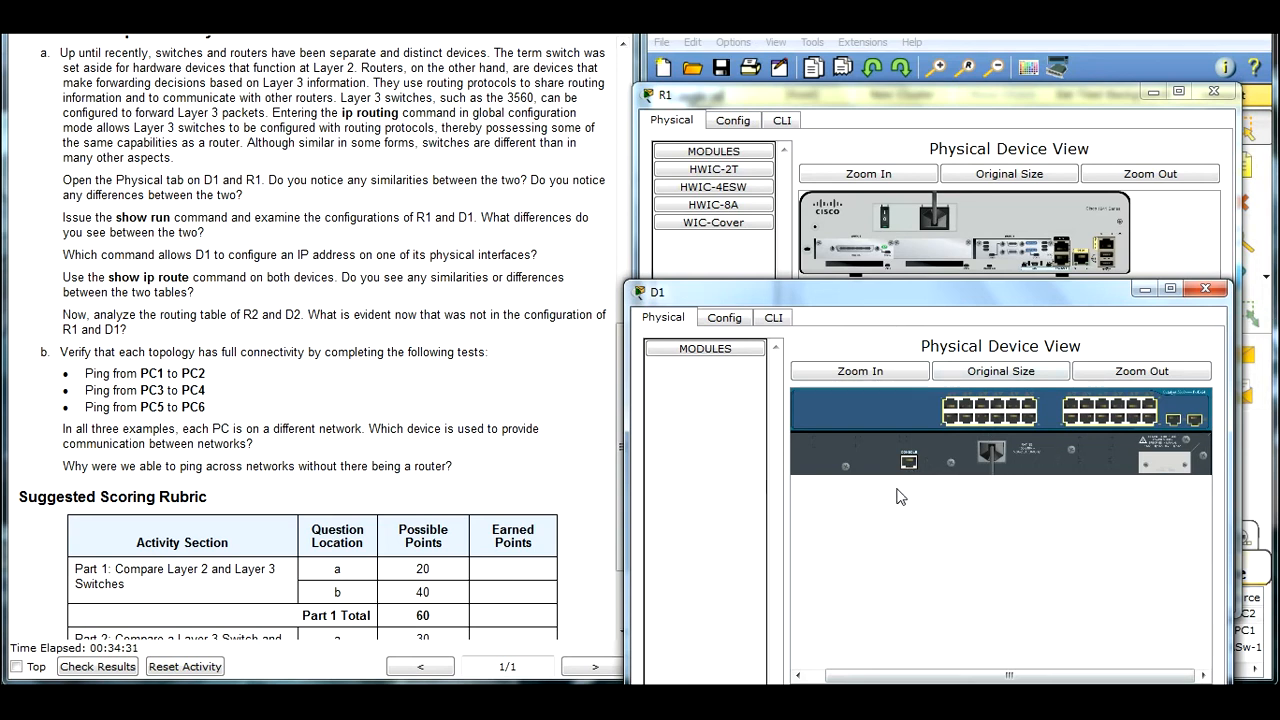
drag(960, 678, 1014, 677)
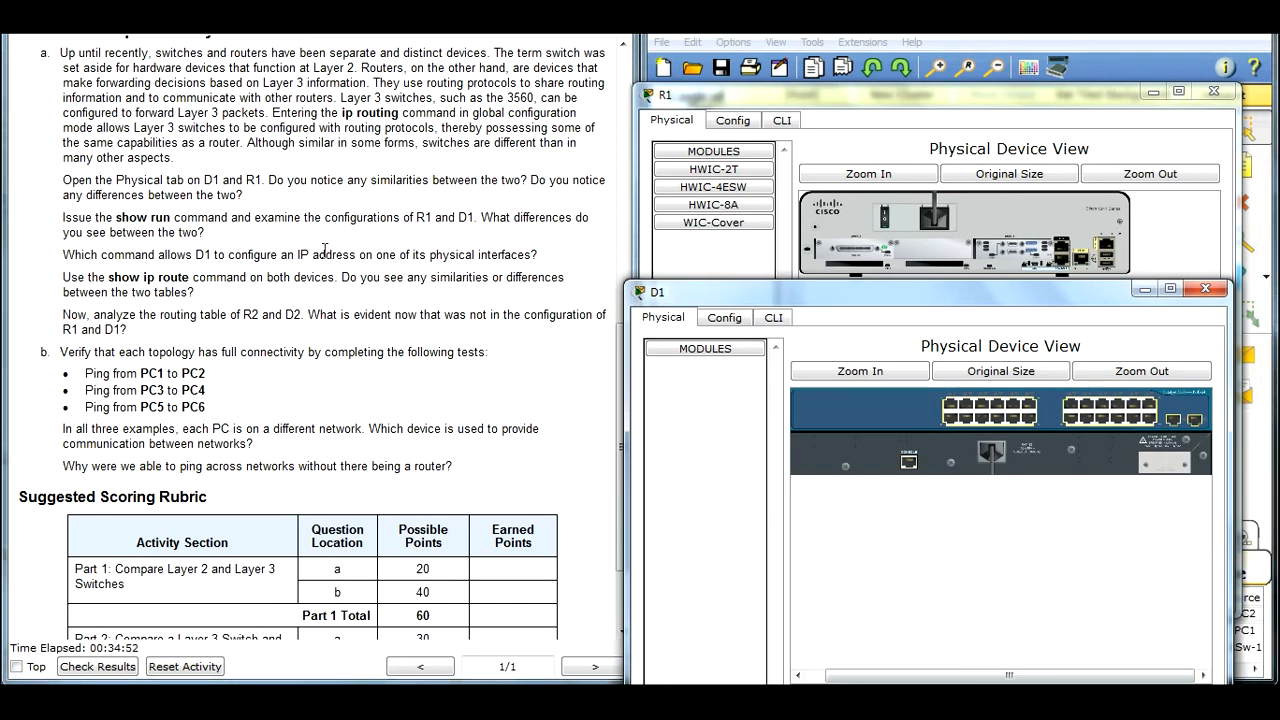
Step: Show D1's command line beside R1's window, at the start of D1's running configuration
click(775, 318)
drag(894, 298, 294, 110)
drag(604, 530, 603, 432)
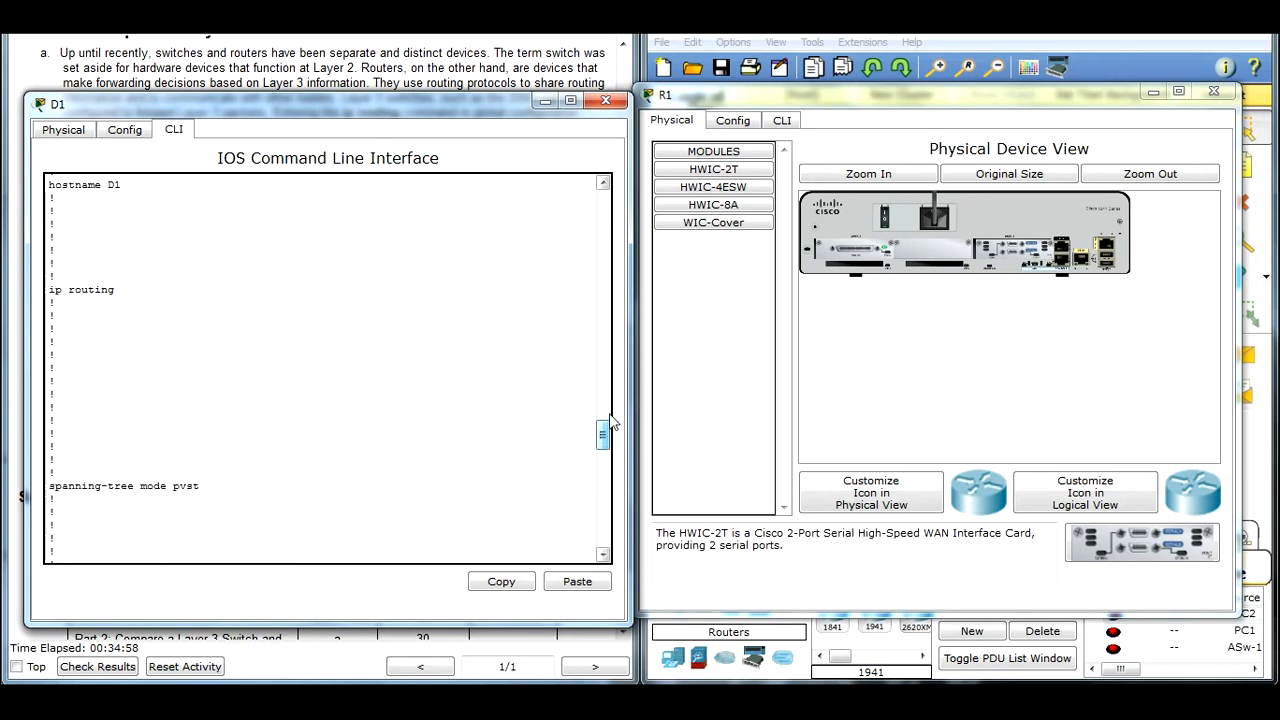
Step: Enter privileged mode on R1 and display its full running configuration with show run
click(782, 120)
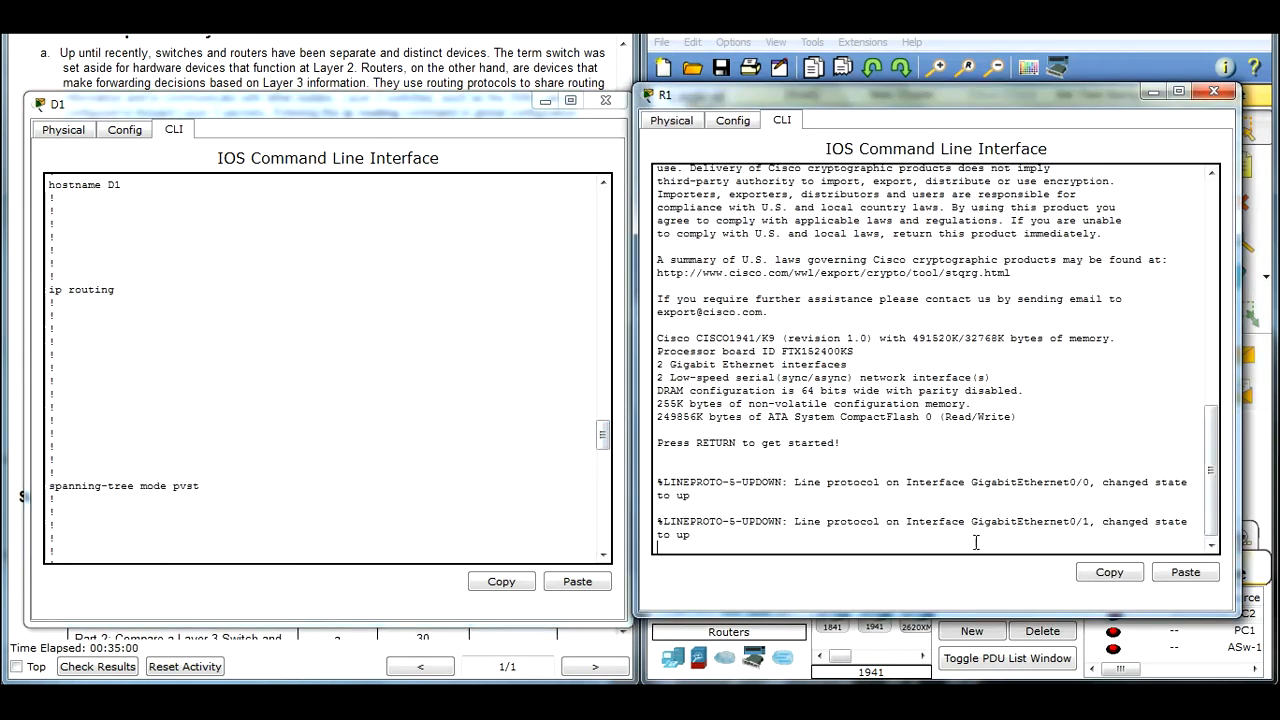
key(Return)
text(en)
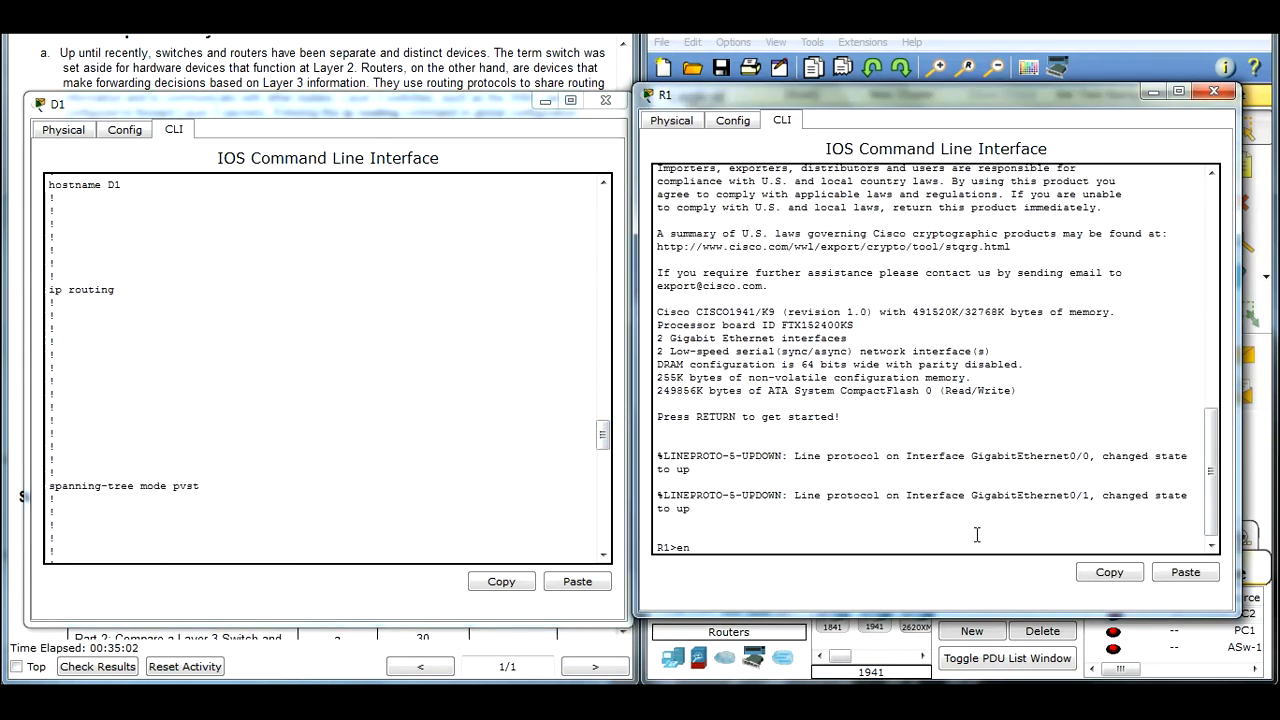
key(Return)
text(show run)
key(Return)
key(space)
key(space)
Step: Compare the configuration size and version lines at the start of D1's and R1's running configurations
scroll(823, 382, up, 8)
scroll(823, 382, up, 12)
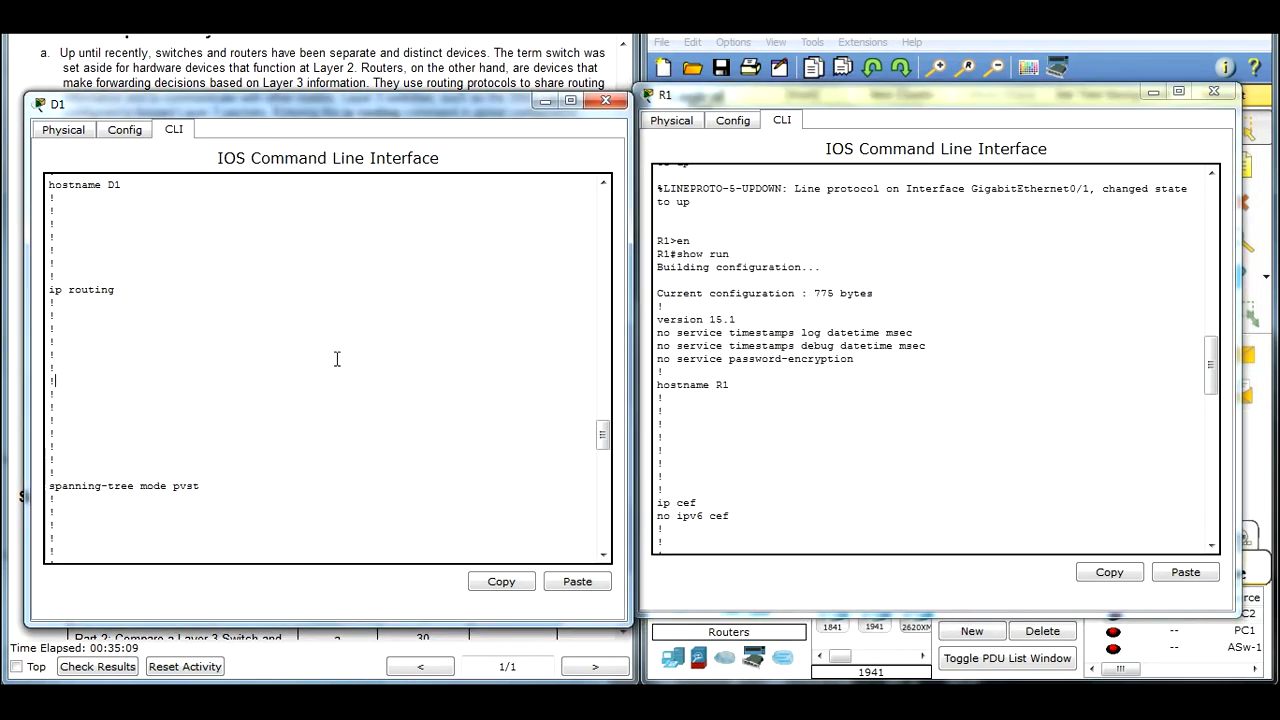
scroll(343, 366, up, 2)
click(553, 366)
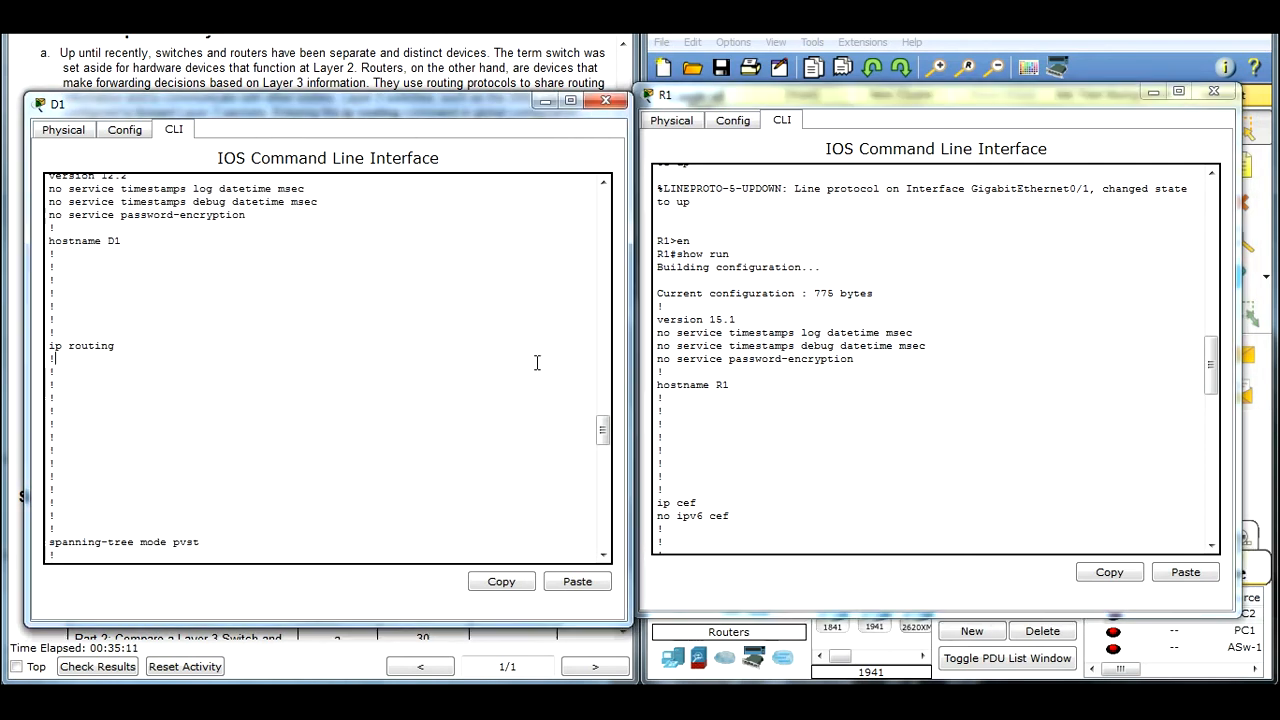
scroll(540, 364, up, 3)
drag(206, 261, 241, 262)
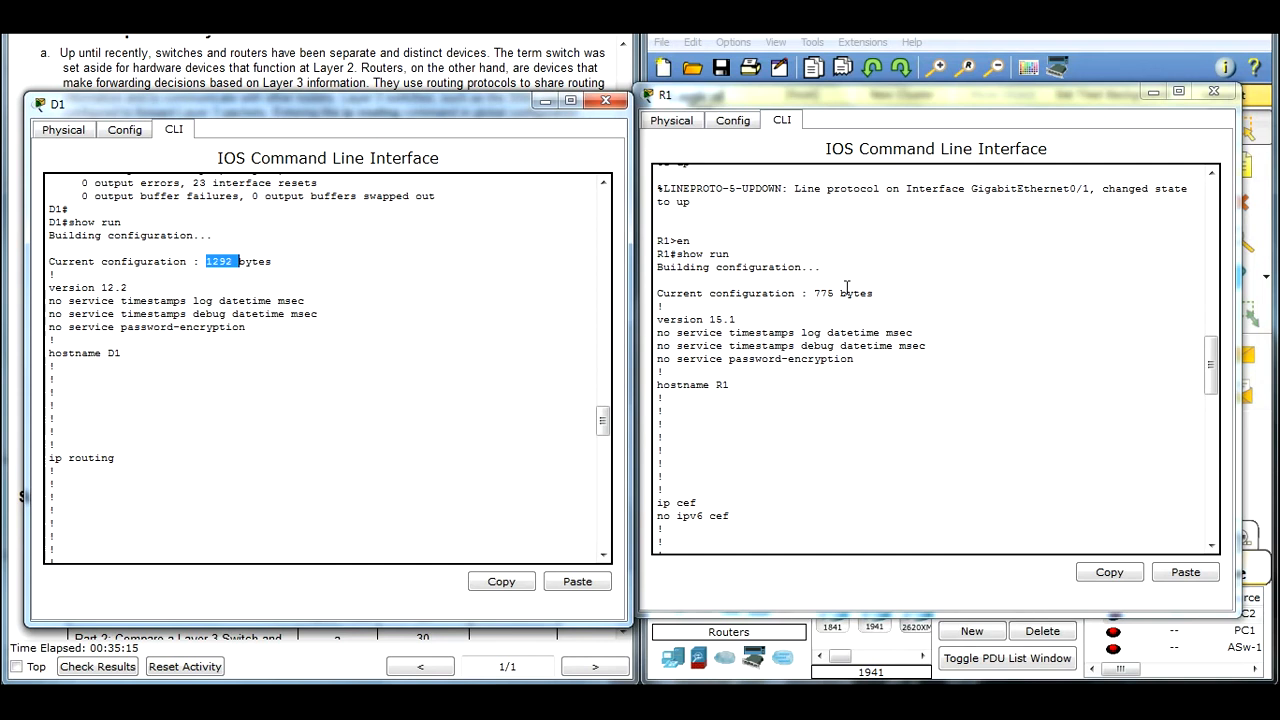
click(816, 298)
drag(817, 292, 841, 293)
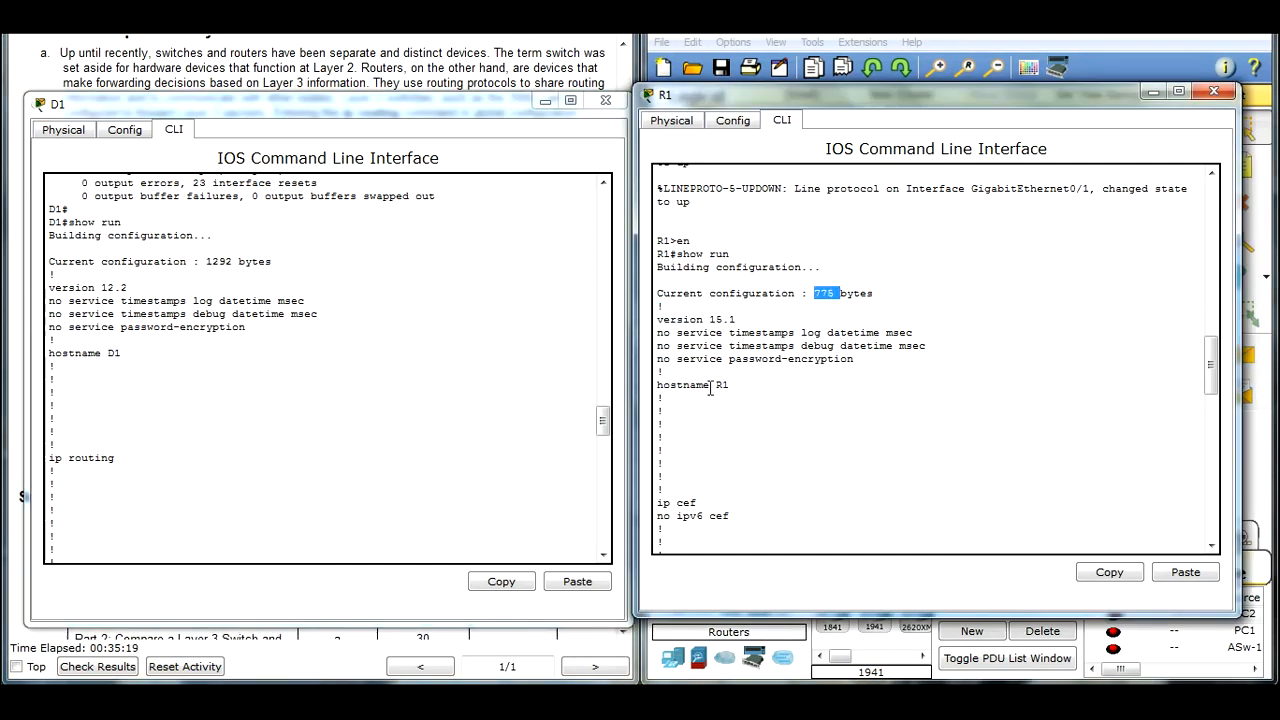
click(182, 330)
drag(734, 319, 657, 319)
drag(128, 288, 49, 288)
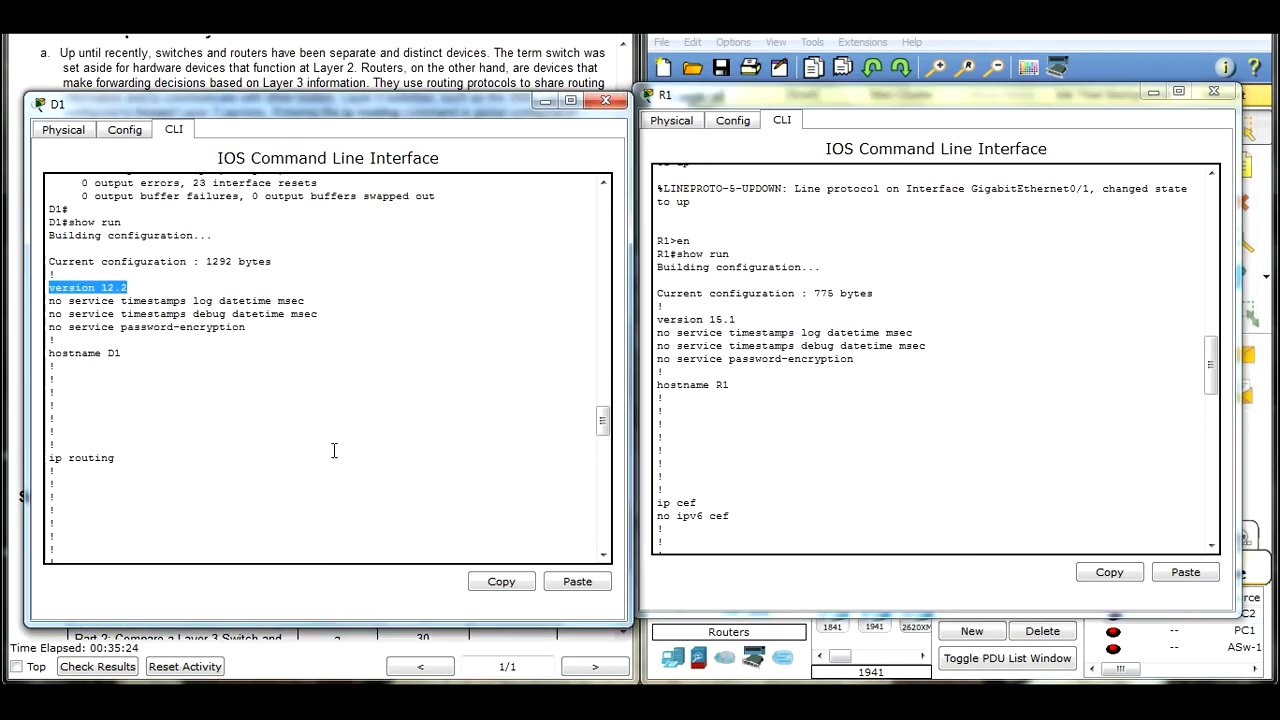
Step: Compare D1's ip routing line with the ip cef and license section of R1's configuration, between the hostname and spanning-tree lines
click(121, 366)
scroll(157, 368, down, 2)
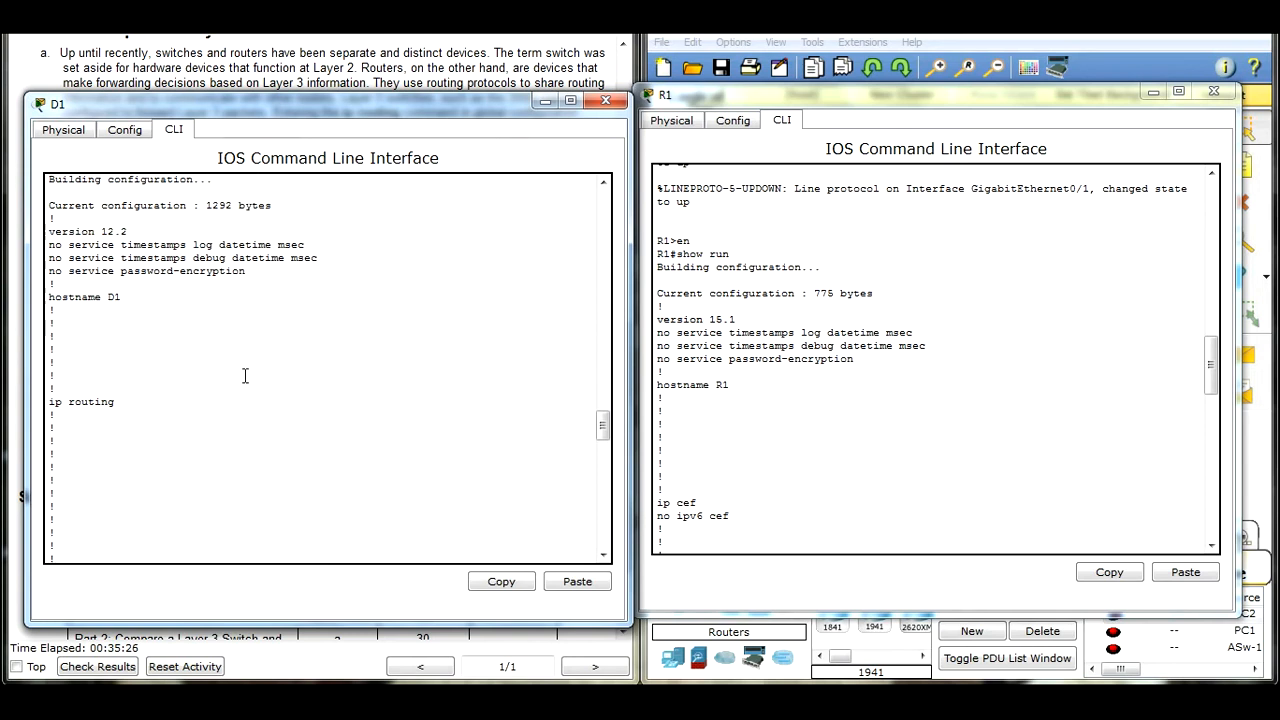
click(786, 372)
scroll(786, 383, down, 2)
scroll(786, 383, down, 4)
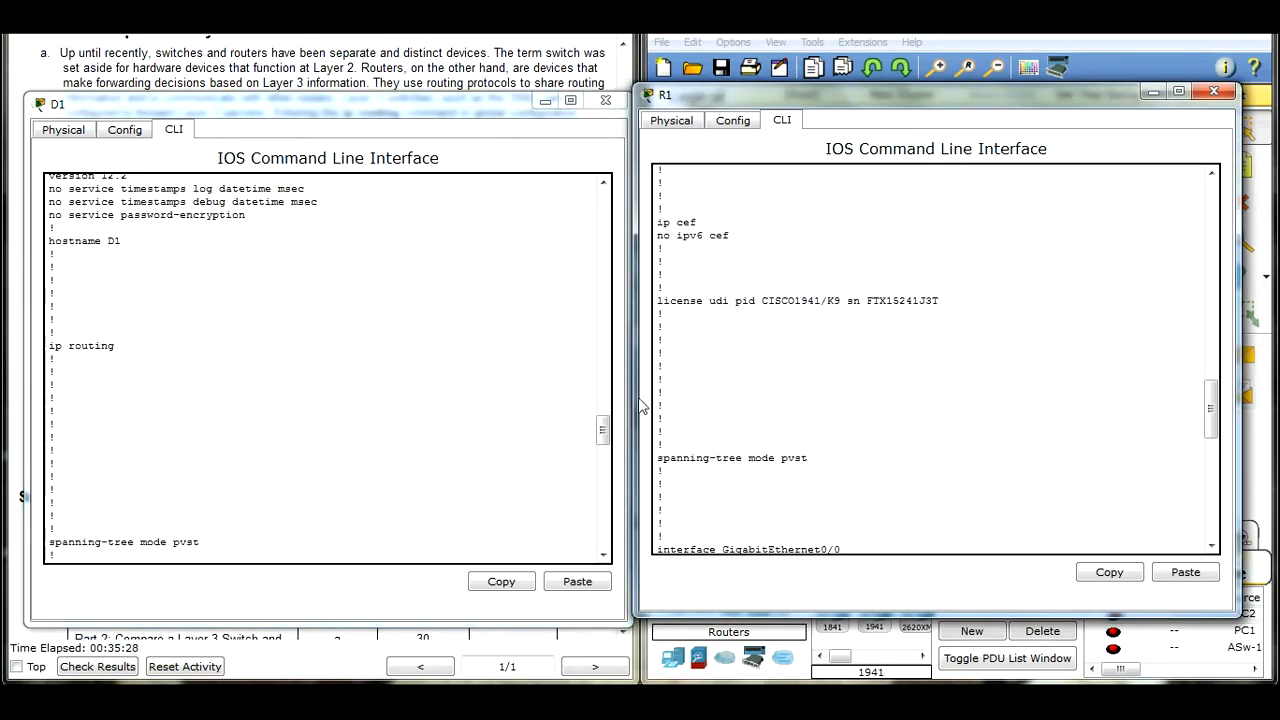
scroll(250, 375, down, 7)
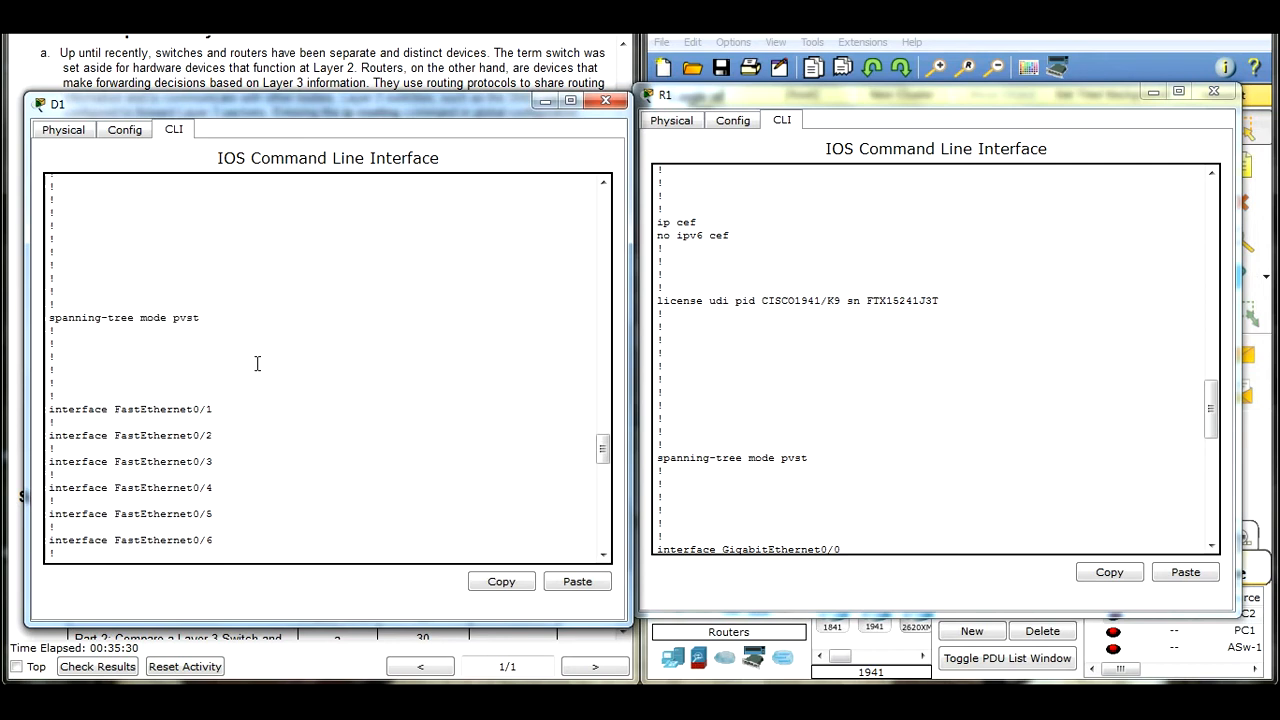
click(844, 365)
click(311, 333)
scroll(311, 333, up, 6)
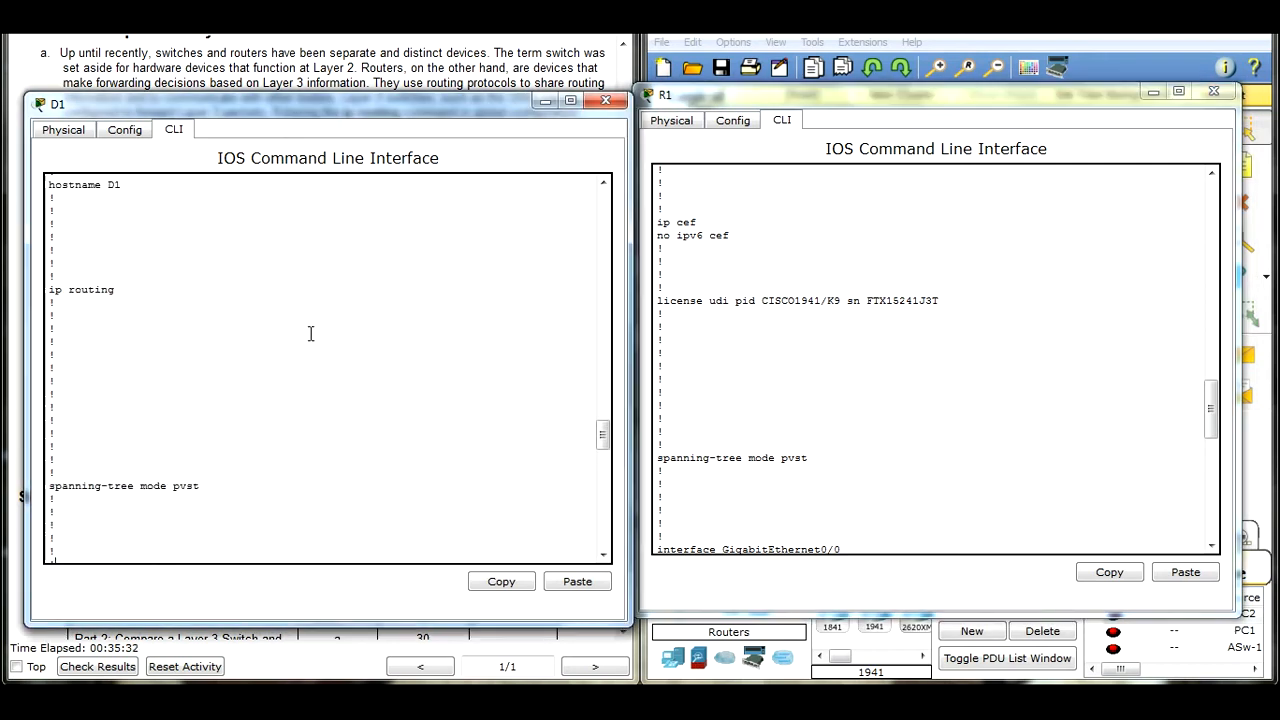
drag(120, 298, 53, 292)
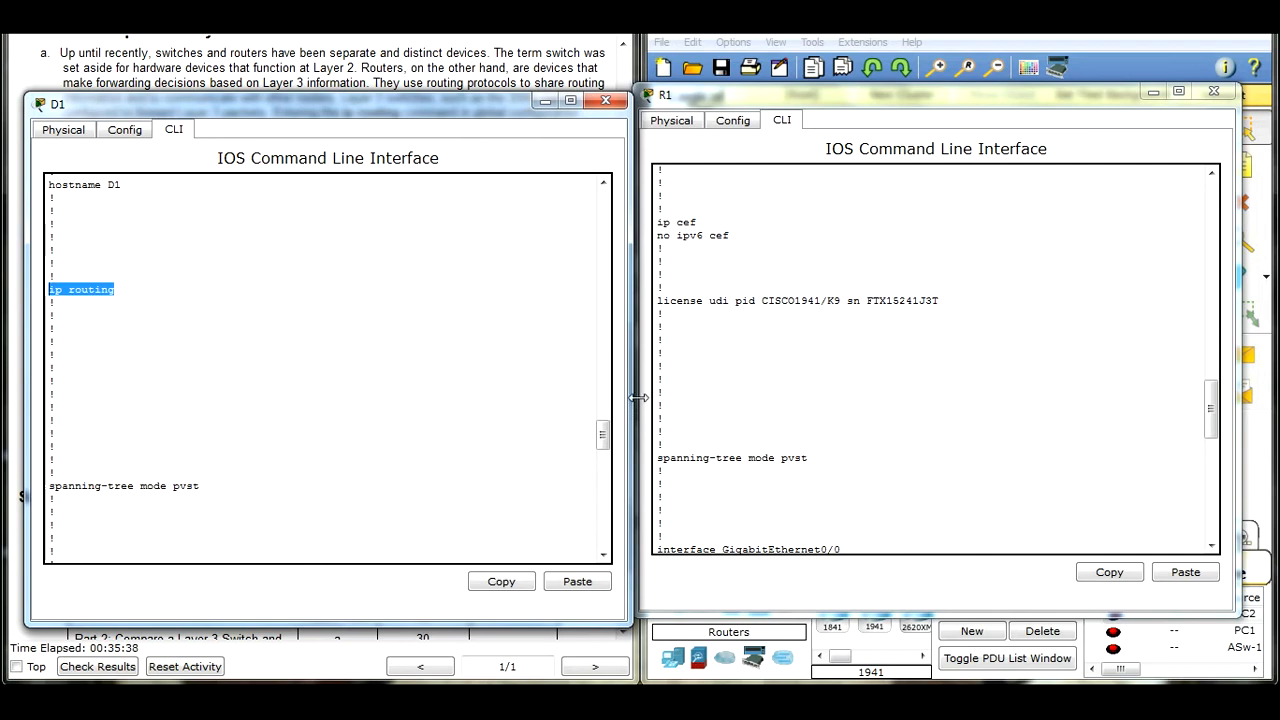
drag(977, 306, 773, 264)
click(786, 253)
scroll(830, 318, up, 3)
scroll(834, 329, down, 3)
mouse_move(966, 346)
mouse_down()
mouse_move(657, 358)
mouse_move(946, 360)
mouse_up()
Step: Compare D1's list of FastEthernet interfaces with the GigabitEthernet, Serial and Vlan1 interfaces in R1's configuration
click(334, 425)
scroll(356, 353, down, 5)
scroll(356, 353, down, 15)
scroll(306, 331, up, 9)
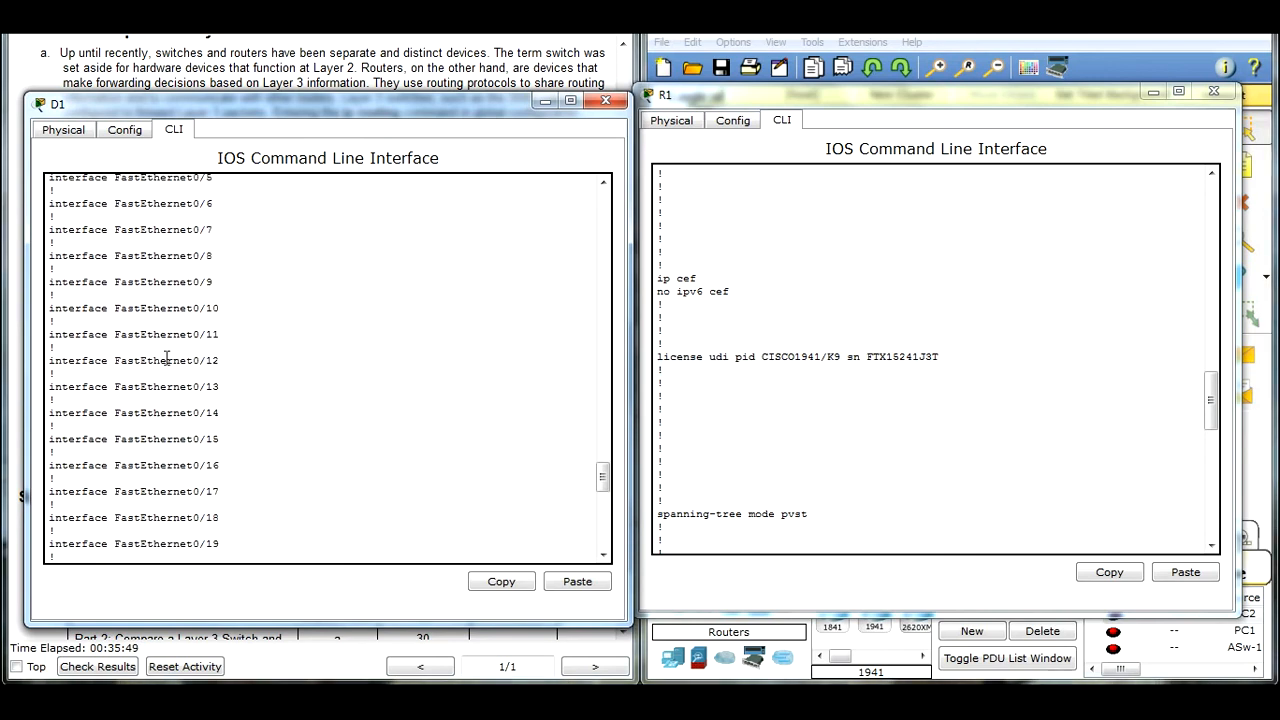
drag(56, 216, 284, 532)
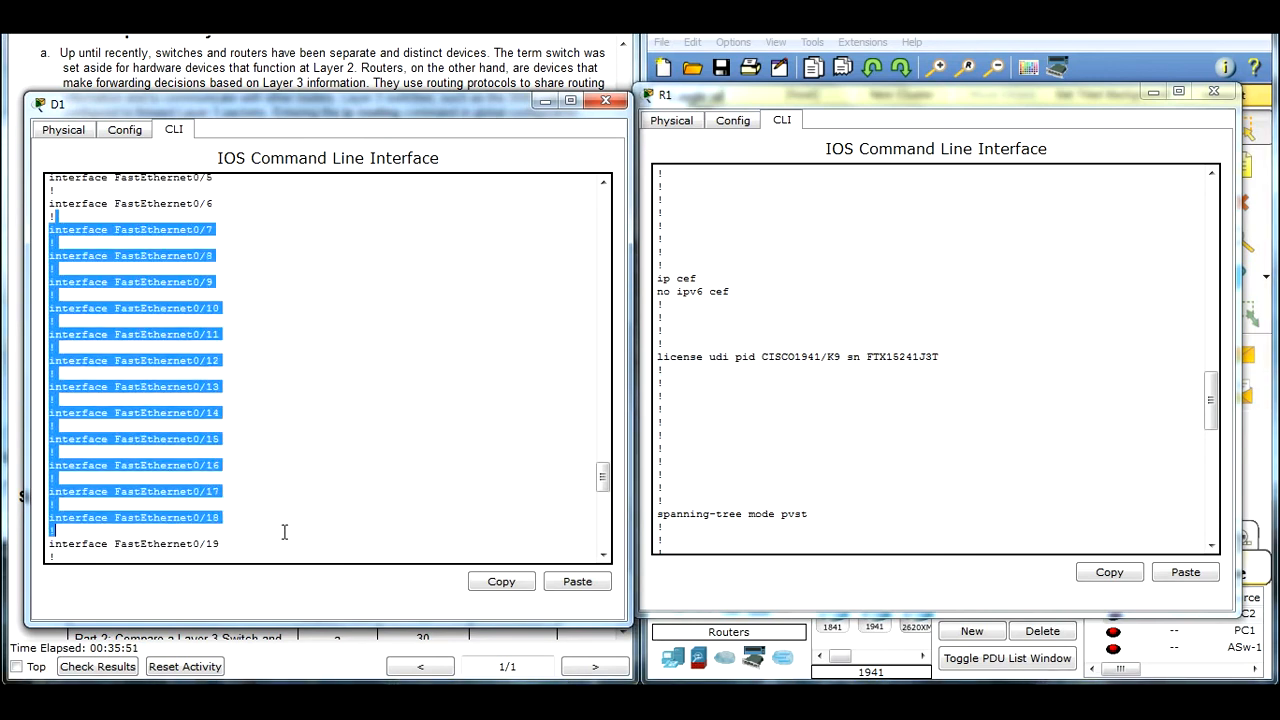
click(297, 507)
scroll(289, 458, down, 7)
click(848, 375)
scroll(840, 373, down, 12)
scroll(832, 372, up, 3)
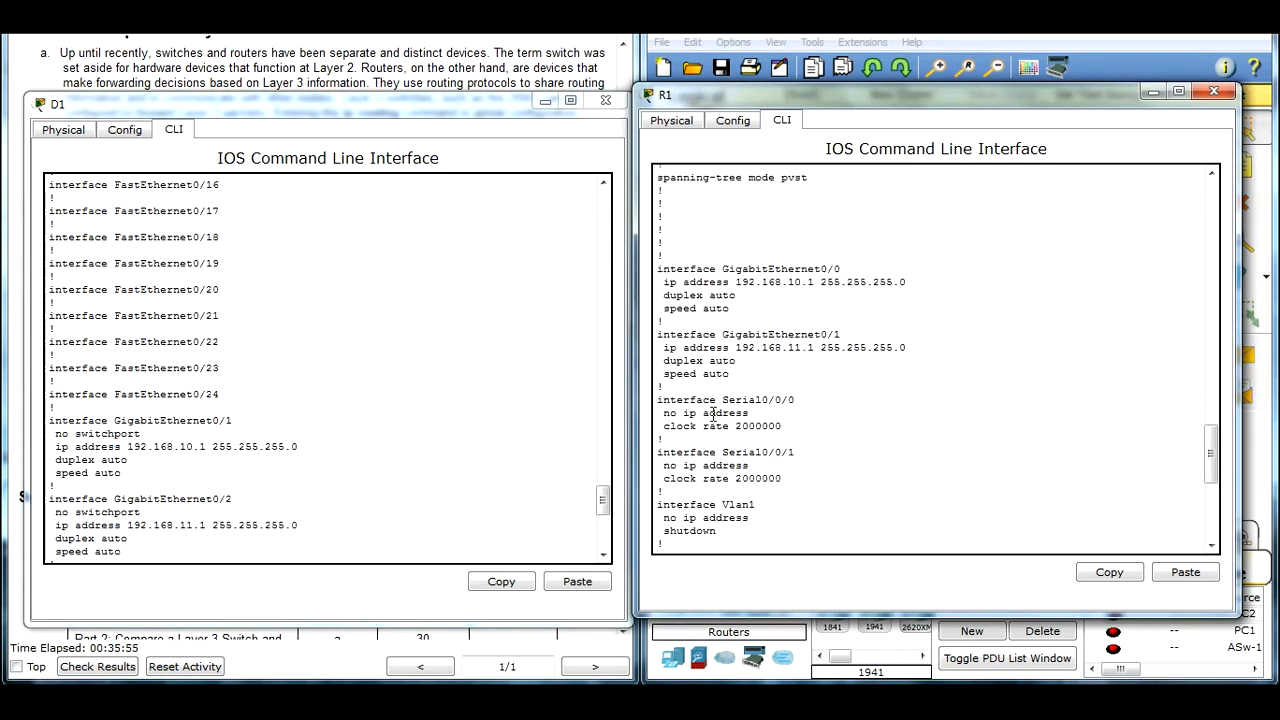
Step: Examine D1's GigabitEthernet0/1 and 0/2 and Vlan1 entries, then highlight the Serial0/0/1 and Vlan1 entries on R1
click(360, 454)
scroll(340, 450, down, 2)
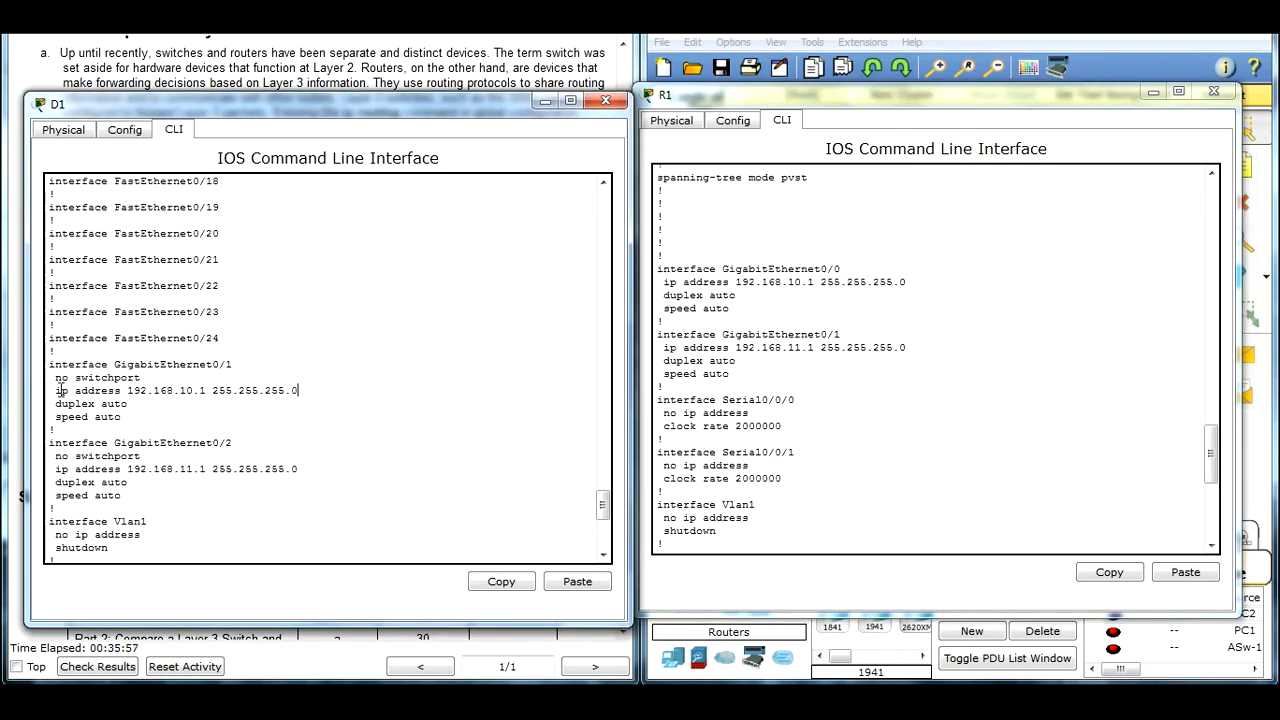
drag(53, 369, 338, 485)
scroll(397, 417, down, 3)
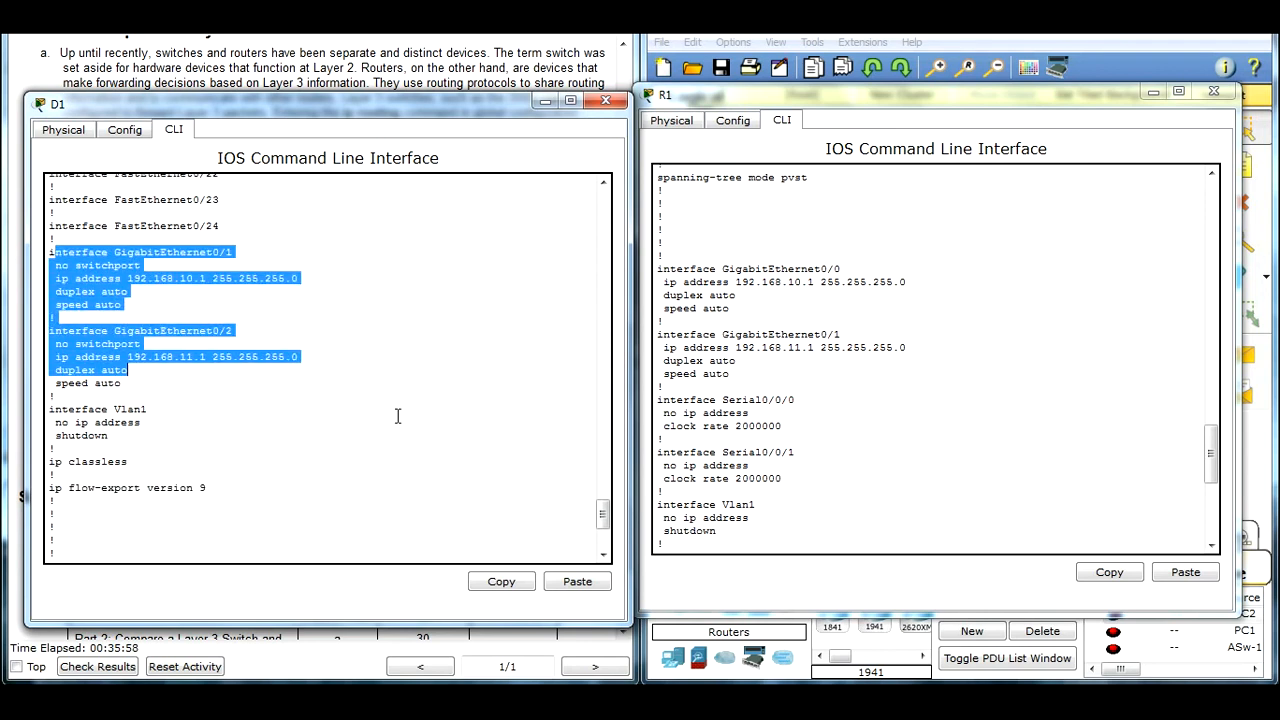
click(177, 434)
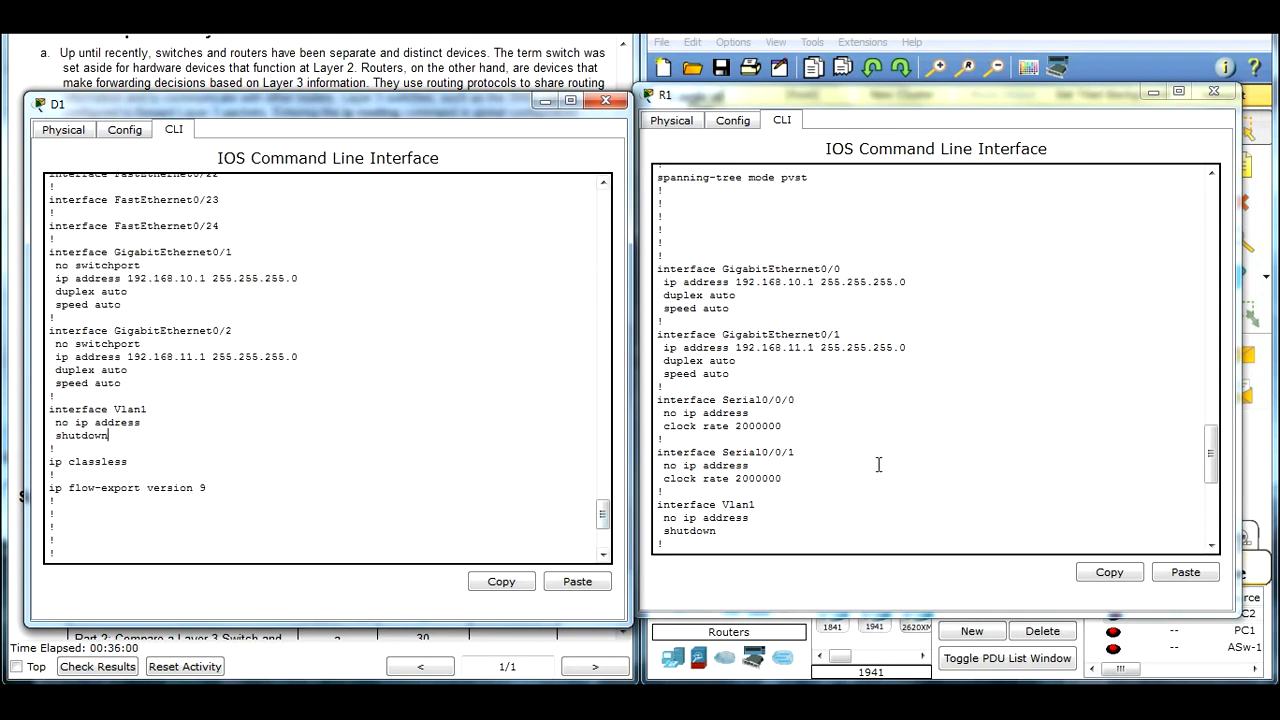
drag(744, 531, 660, 452)
click(830, 488)
Step: Compare the line con, aux and vty entries at the end of R1's and D1's configurations
scroll(765, 435, down, 9)
click(405, 485)
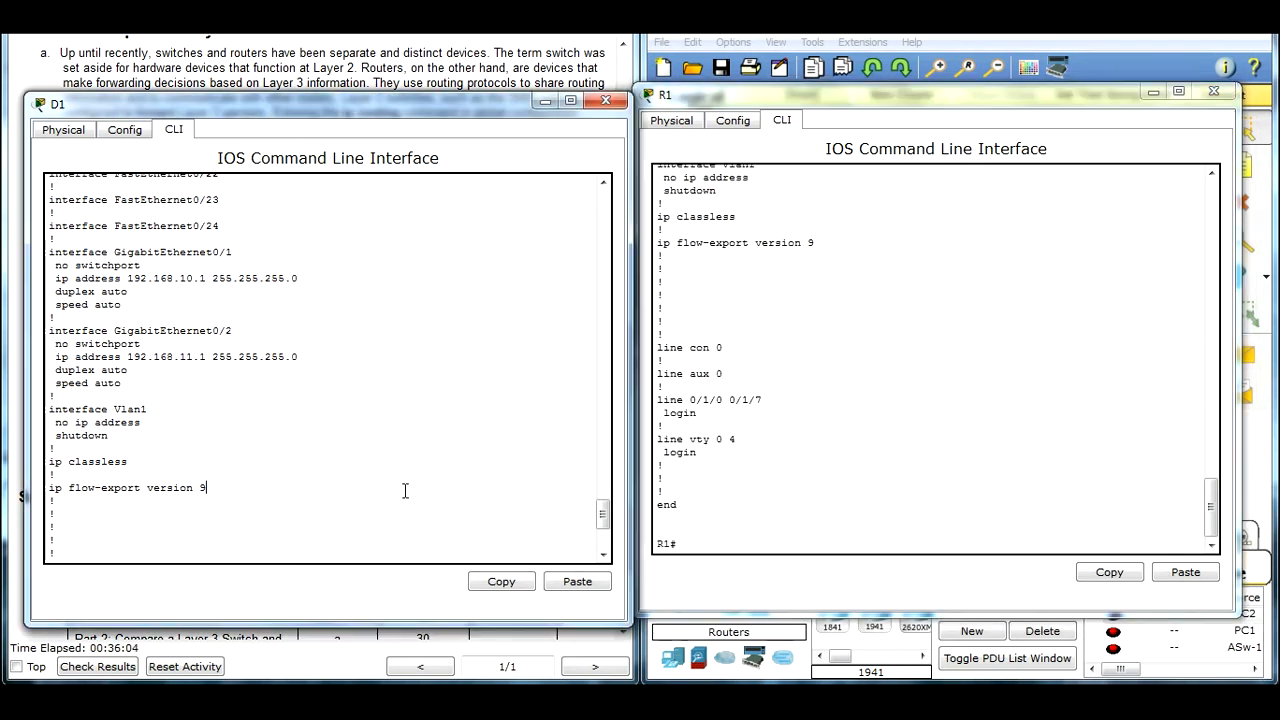
scroll(394, 446, down, 5)
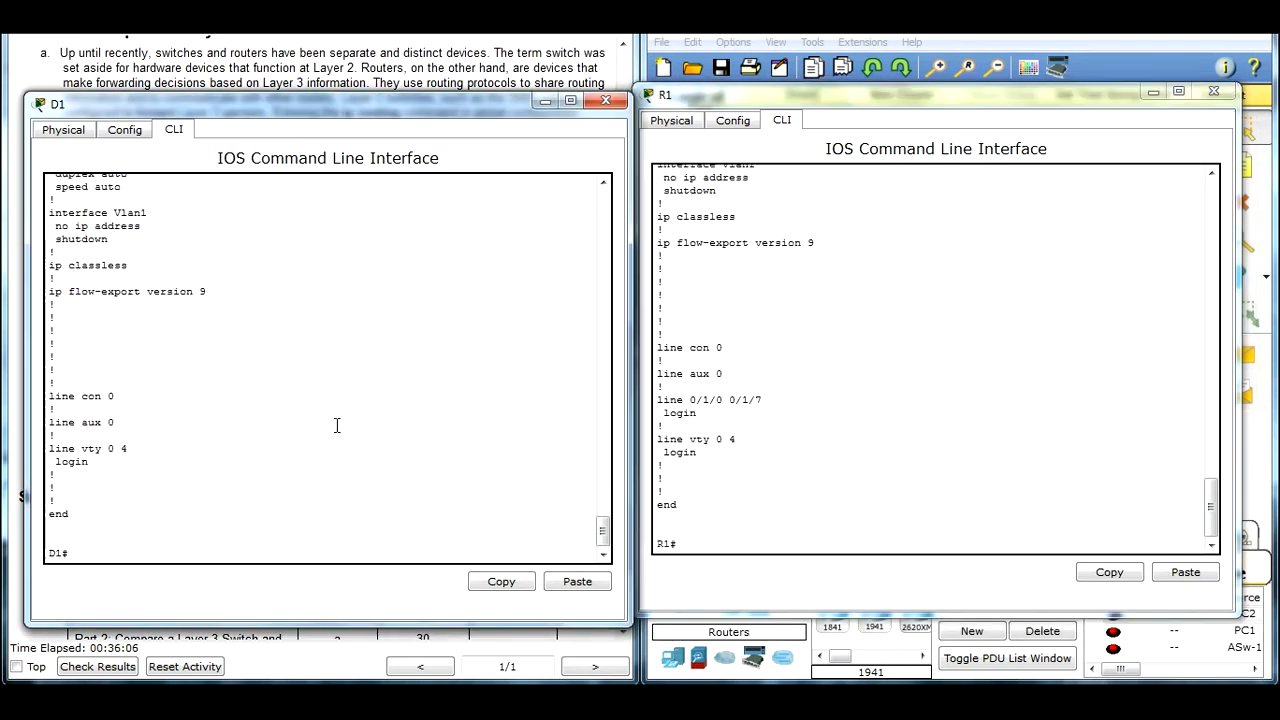
Step: Move D1's window off the instructions and review the earlier passage relevant to configuring an IP address on D1's physical interfaces
drag(468, 104, 1073, 166)
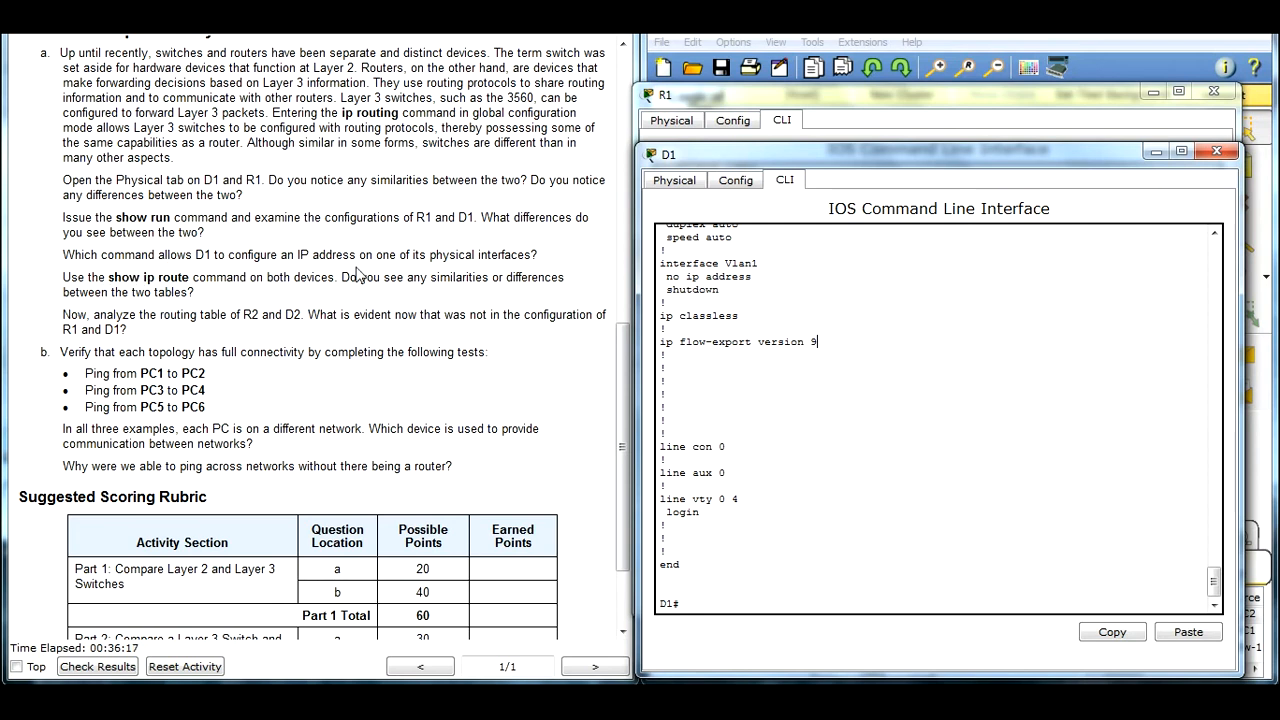
drag(621, 366, 620, 166)
drag(66, 243, 528, 237)
drag(621, 251, 620, 451)
Step: Enter global configuration mode on D1 with conf t and open interface configuration for f0/1
drag(892, 158, 890, 130)
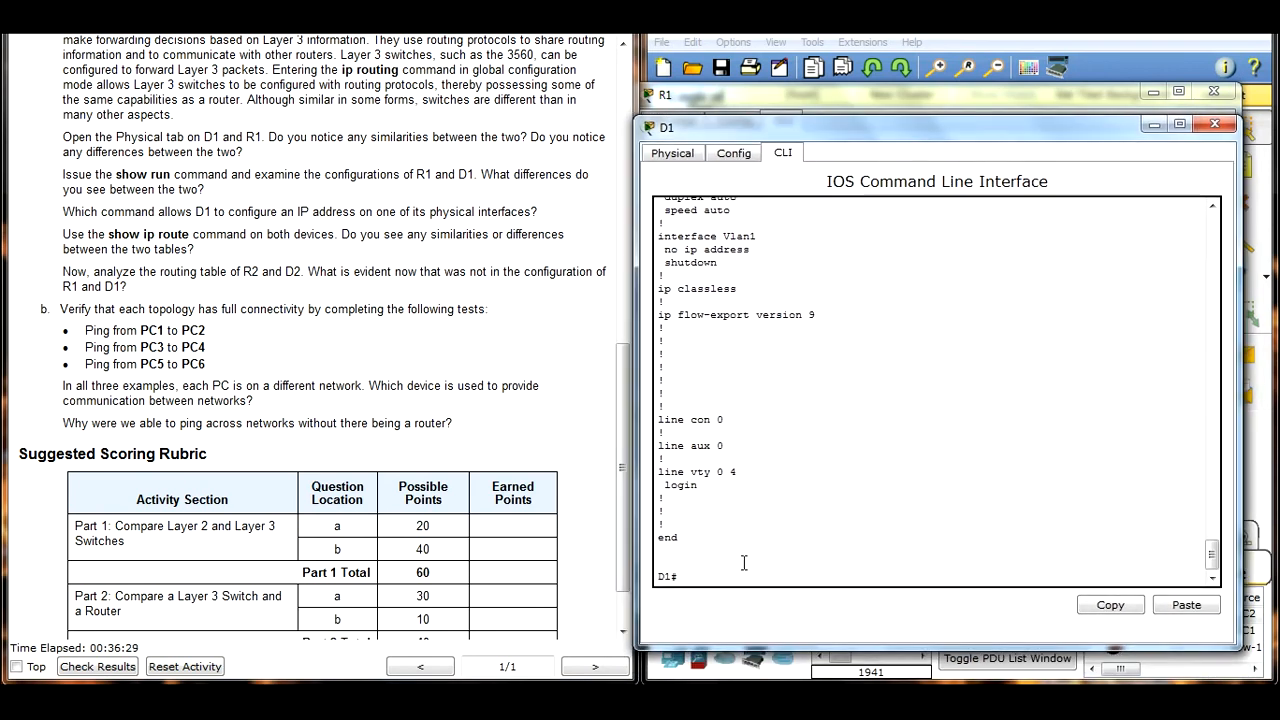
key(Return)
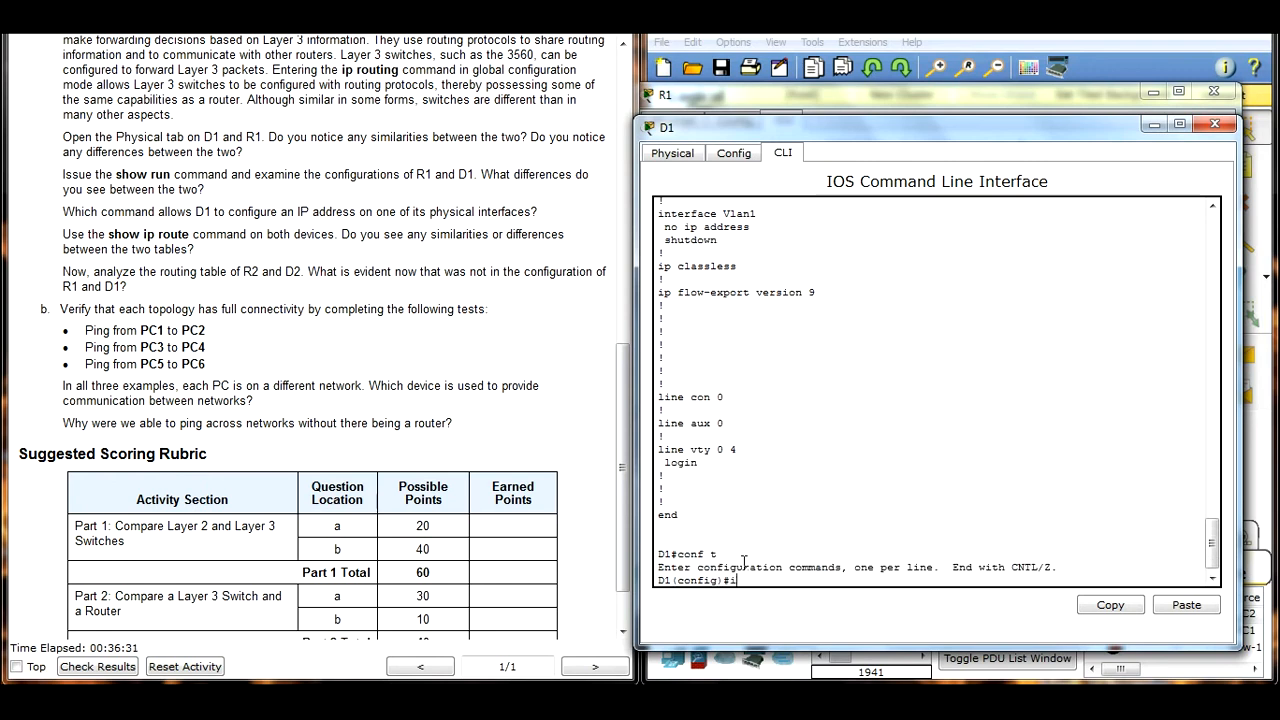
text(int f0/1)
key(Return)
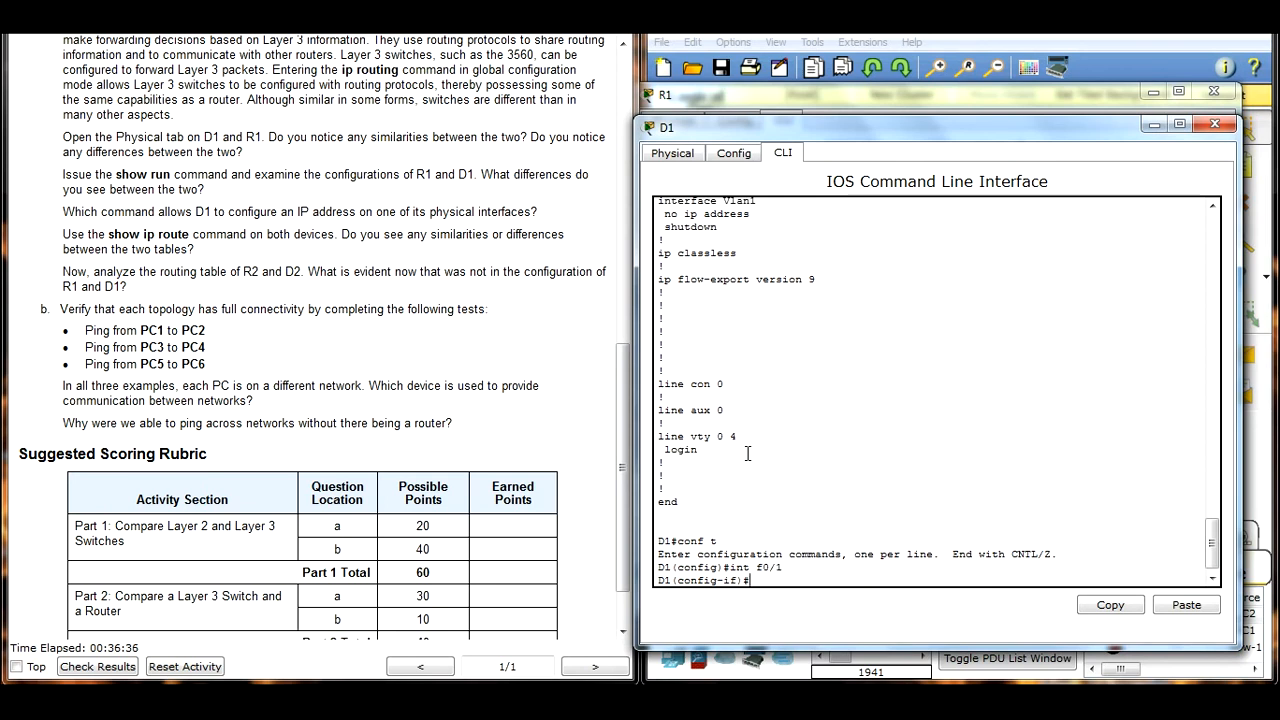
Step: Try to assign 192.168.1.1 with mask 255.255.255.0 to D1's f0/1 interface using ip add
text(ip add 192.168.1.1 255.255)
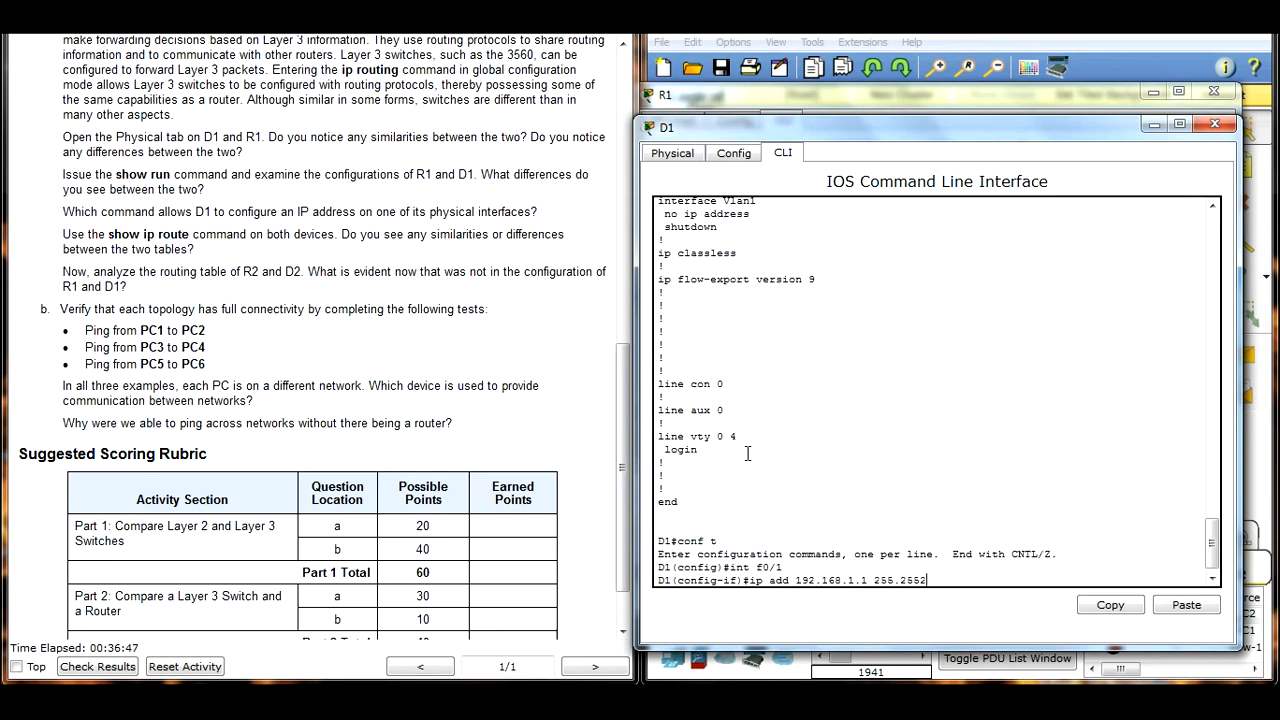
key(BackSpace)
text(5.255.25)
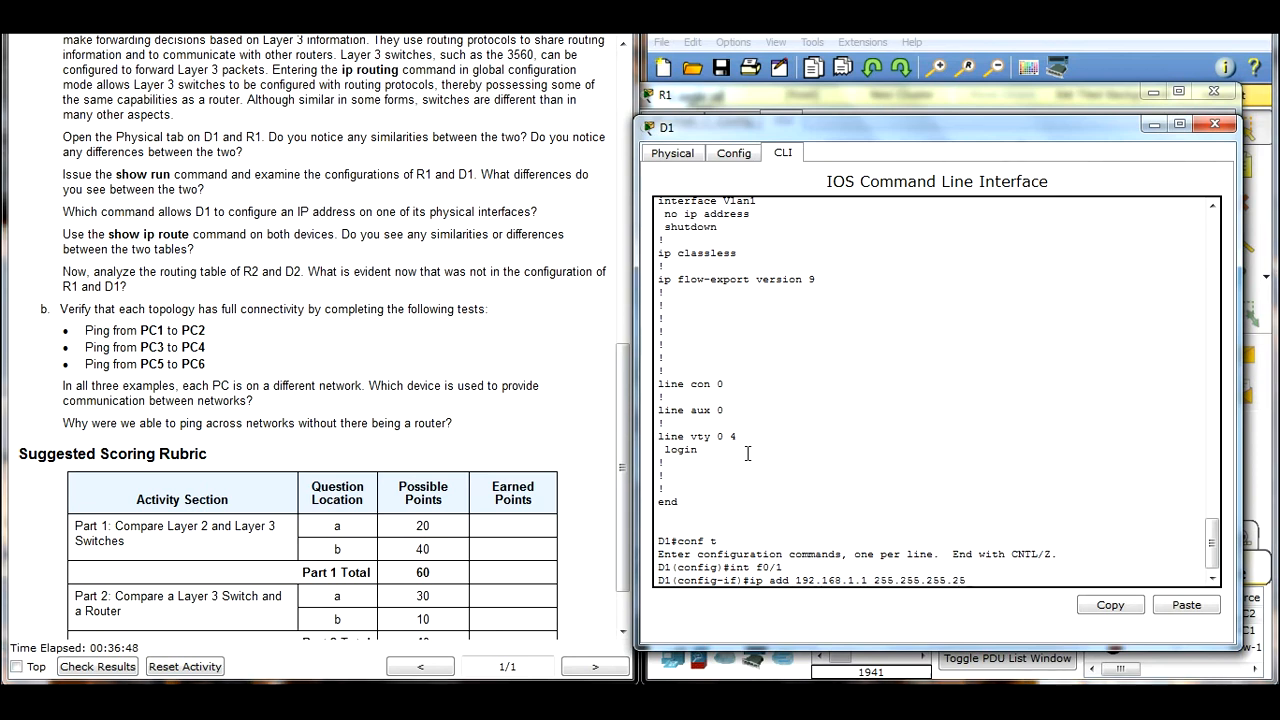
key(BackSpace)
key(BackSpace)
text(0)
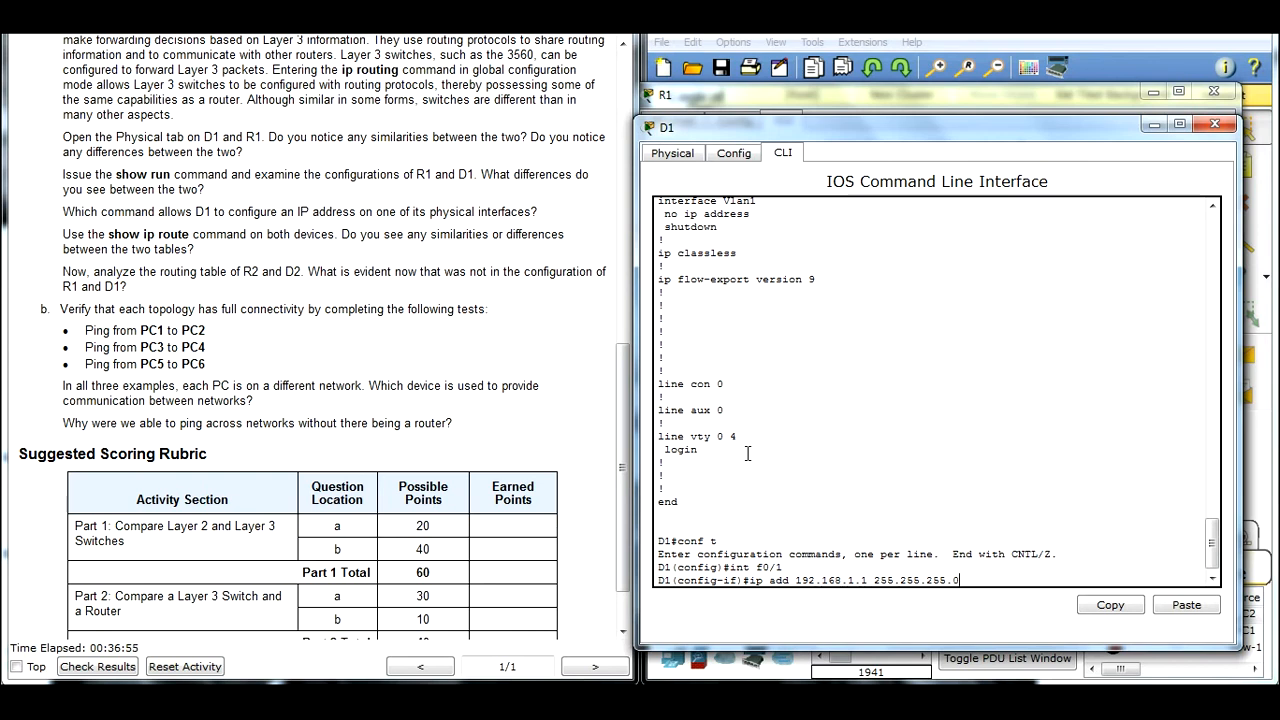
key(Return)
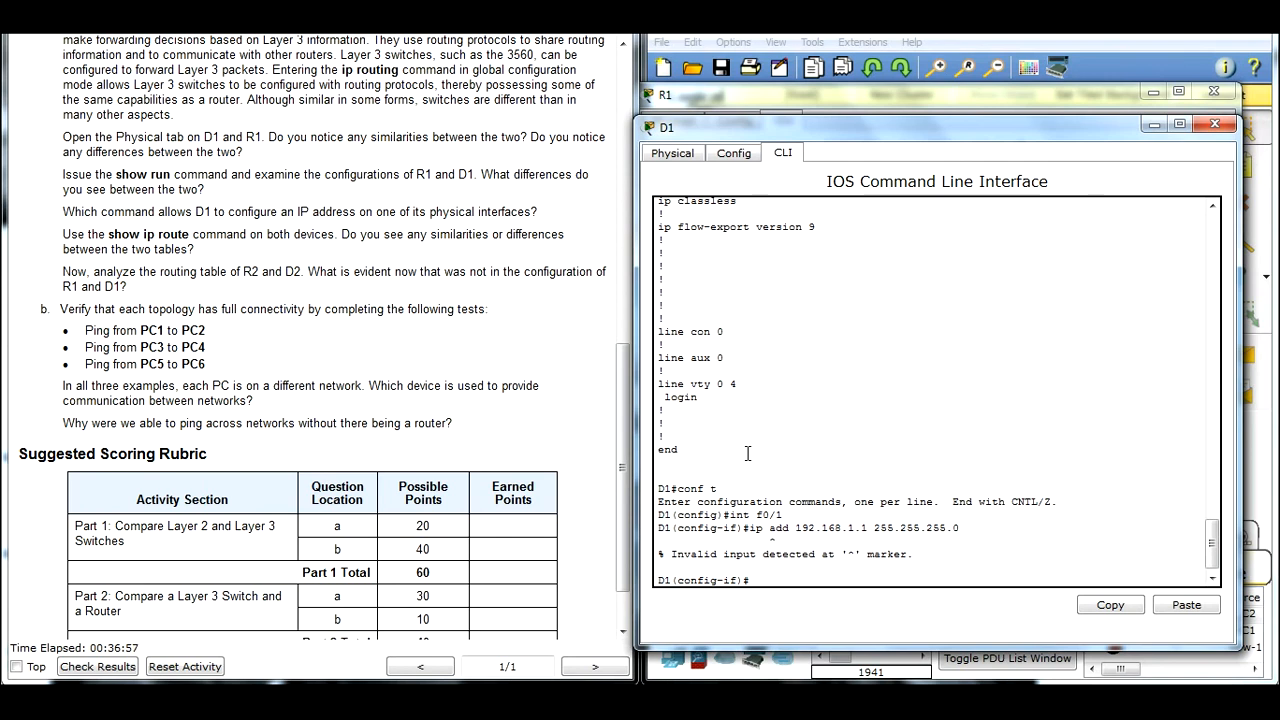
Step: Turn D1's f0/1 into a routed port with no switchport and assign it 192.168.1.1 with mask 255.255.255.0
text(no sho)
key(BackSpace)
text(w)
key(Tab)
key(BackSpace)
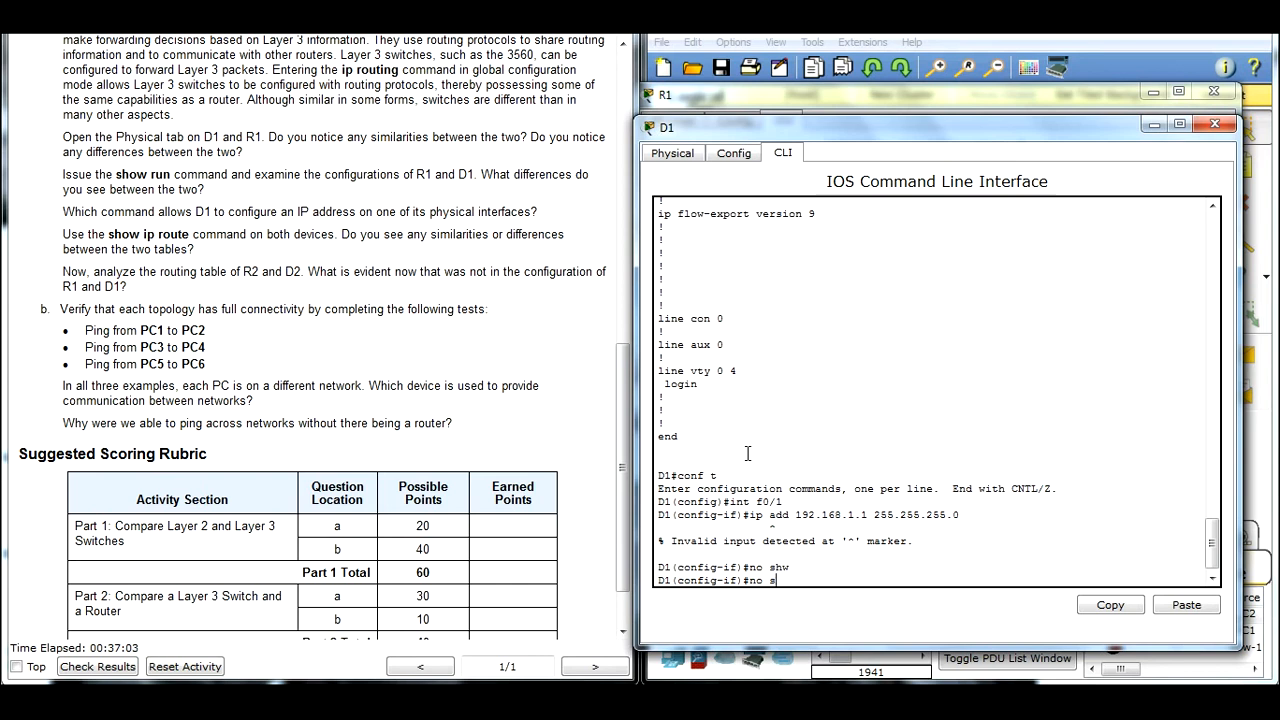
key(Tab)
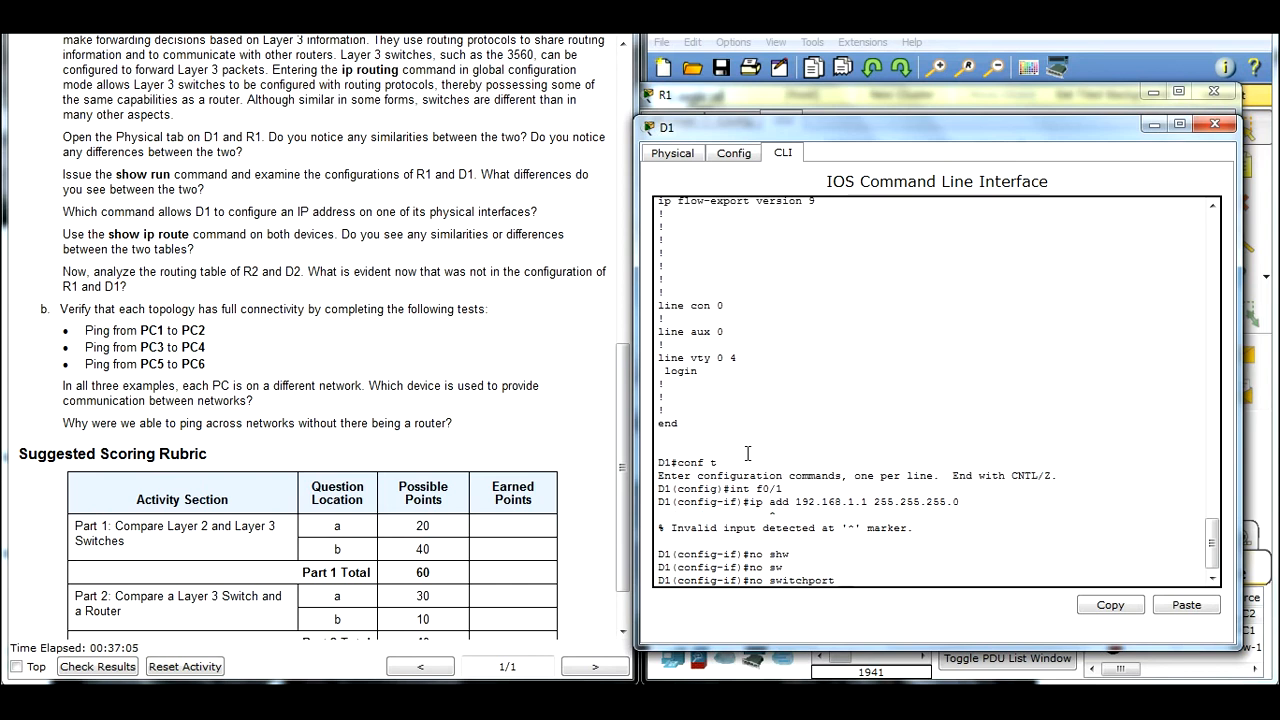
key(Return)
key(Up)
key(Up)
key(Return)
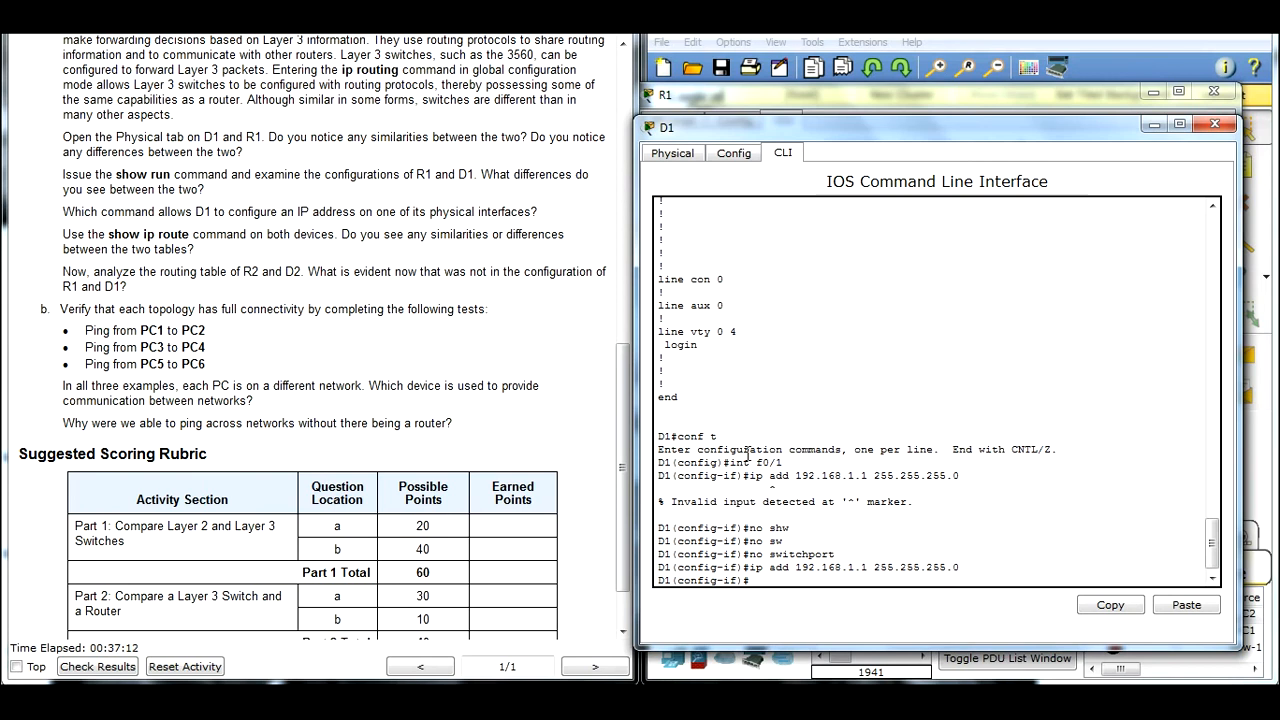
Step: Display D1's running configuration from interface mode with do show ru and page to the FastEthernet interface entries
text(do show ru)
key(Return)
key(space)
key(space)
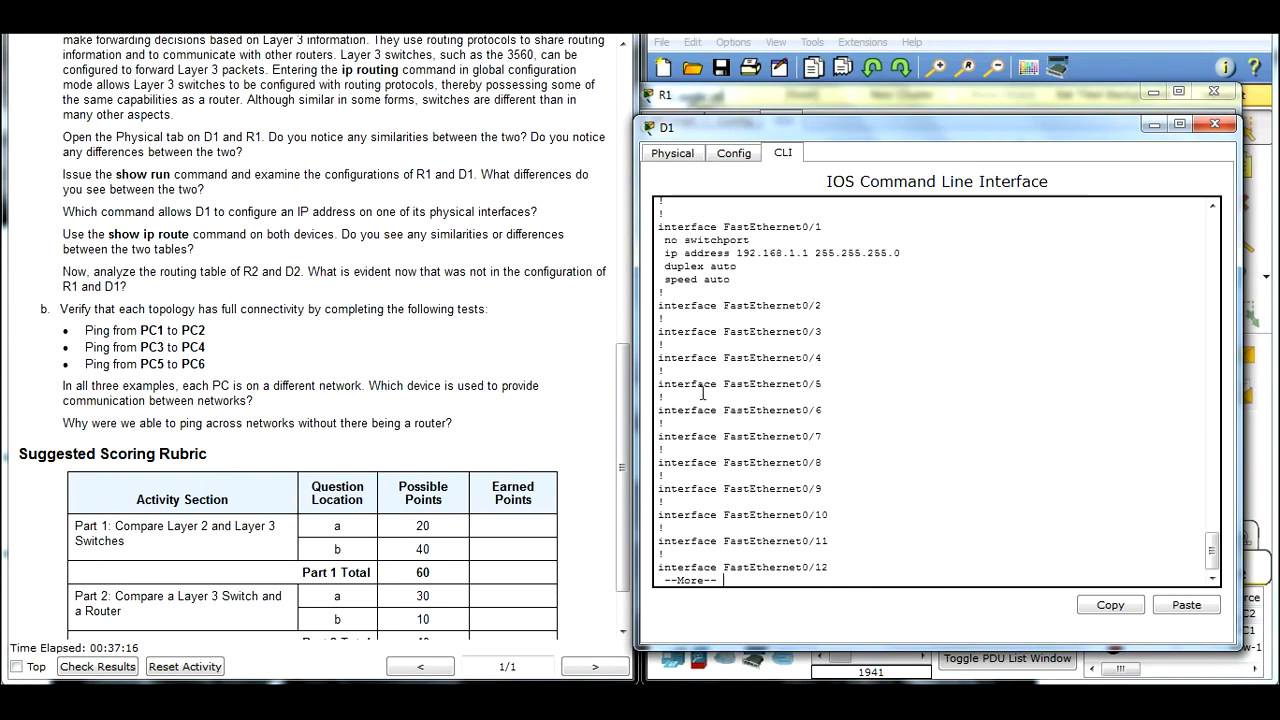
Step: Highlight the FastEthernet0/1 heading, its no switchport line and its ip address line in D1's configuration
drag(657, 227, 830, 223)
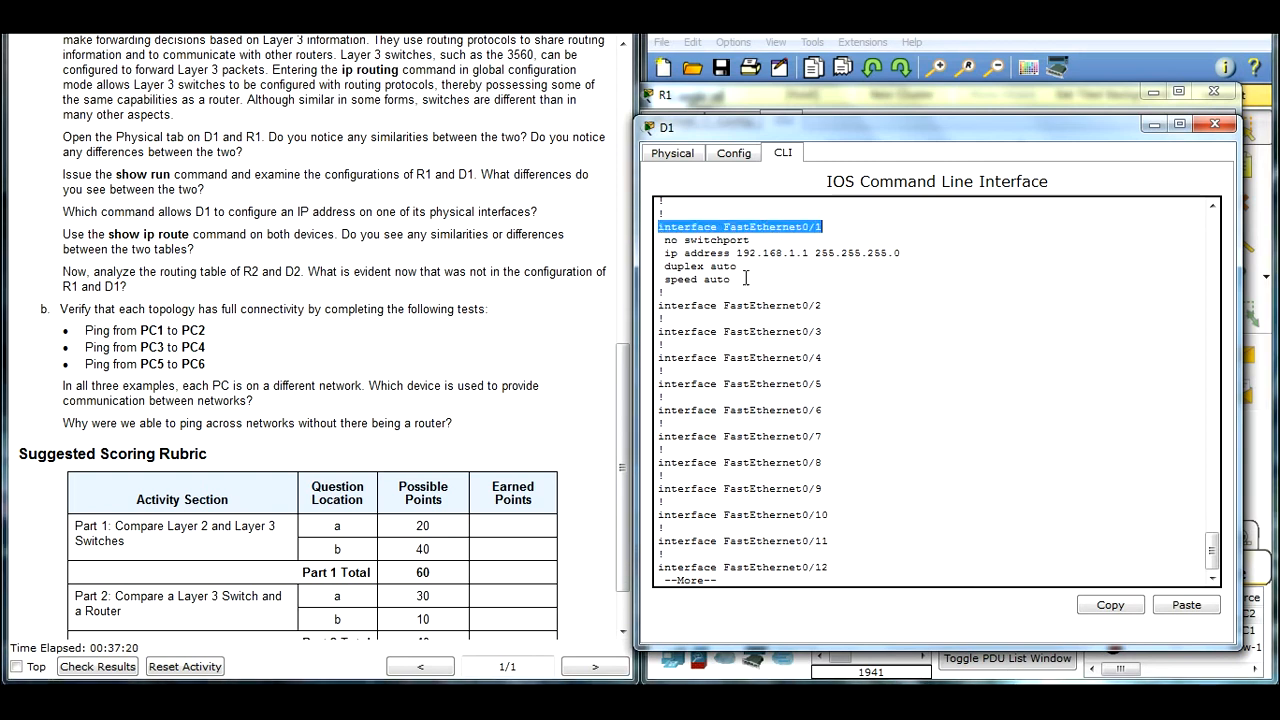
drag(666, 242, 761, 247)
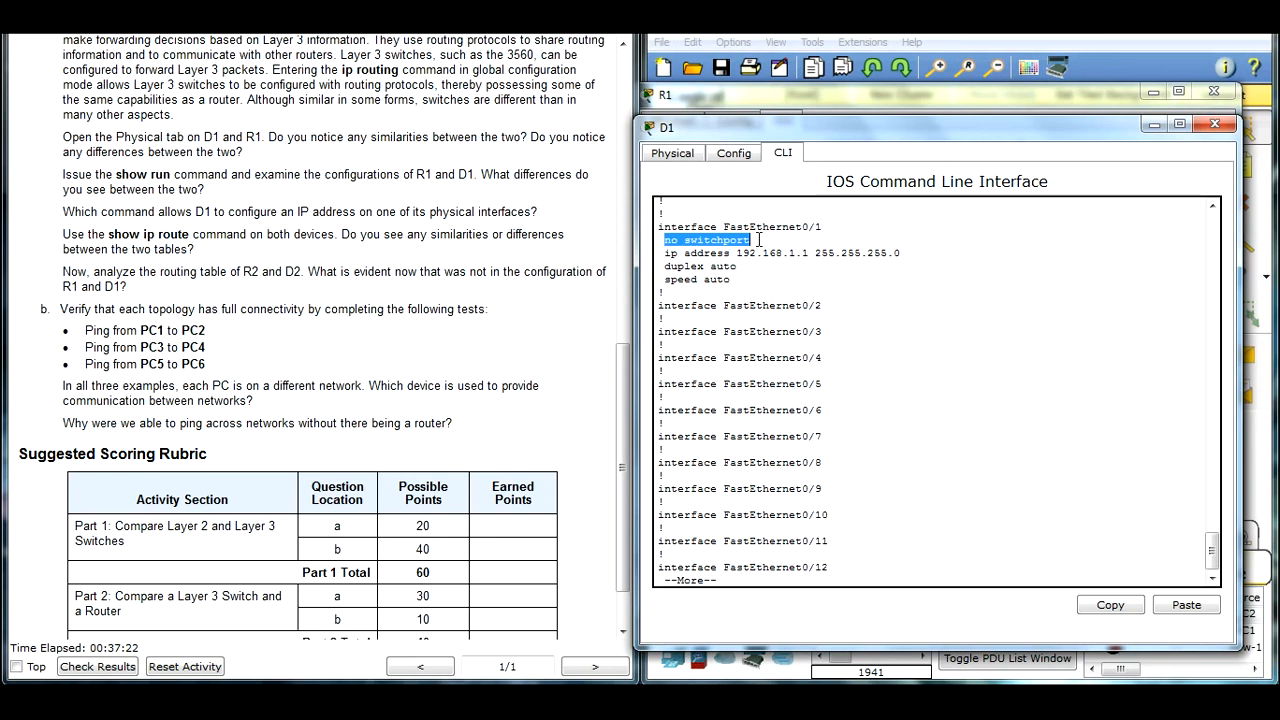
drag(660, 253, 904, 254)
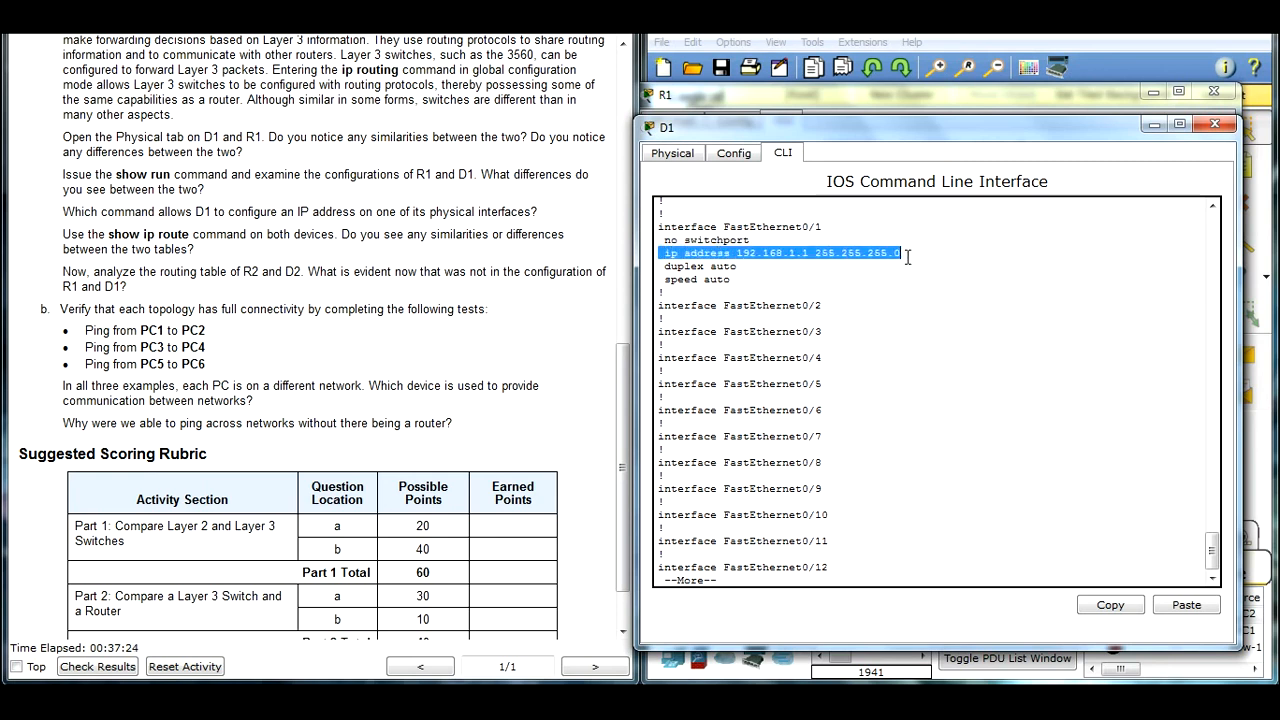
Step: Recheck D1's FastEthernet0/1 entry, minimize D1's window and highlight the question about configuring an IP address on D1's physical interfaces
click(383, 441)
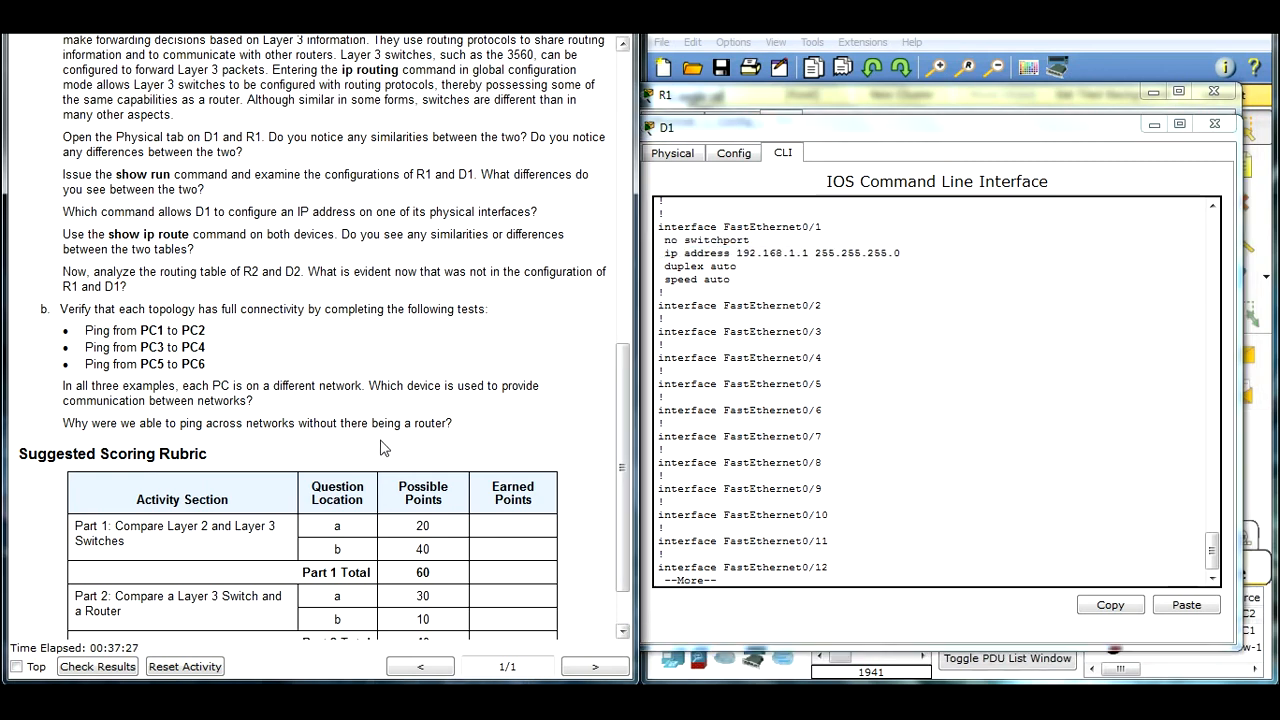
drag(738, 266, 664, 227)
click(765, 285)
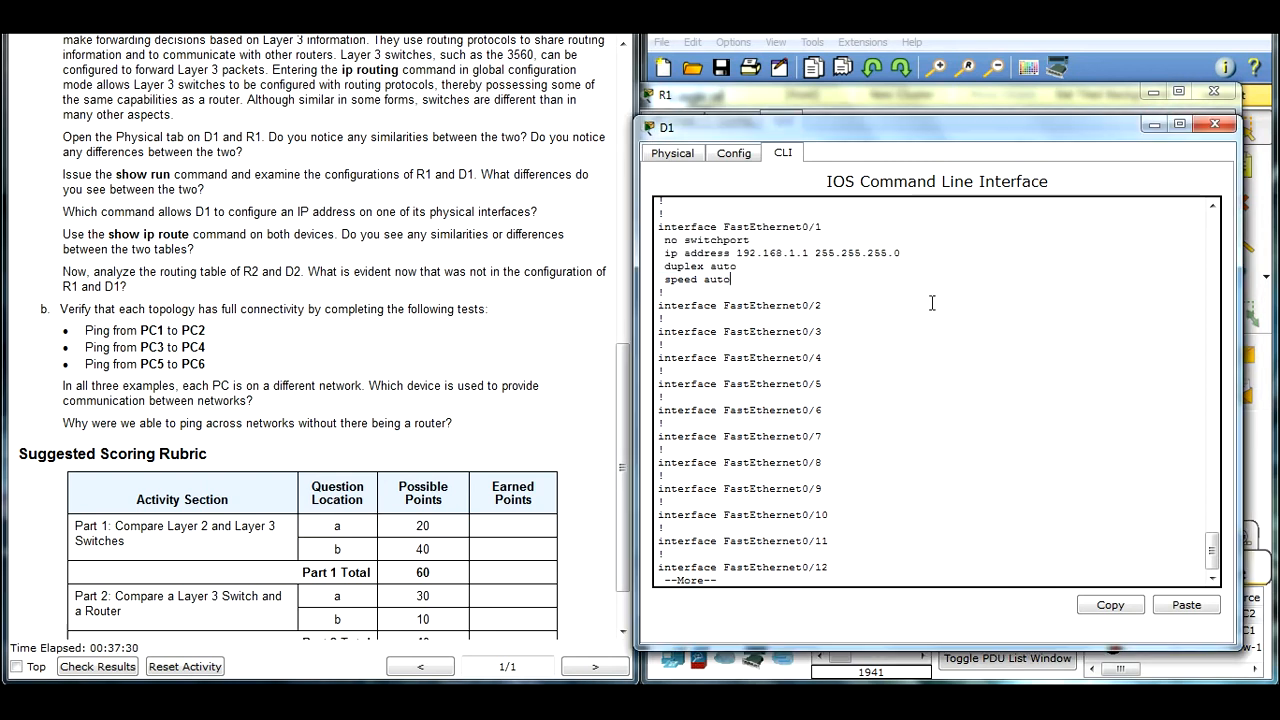
click(1155, 125)
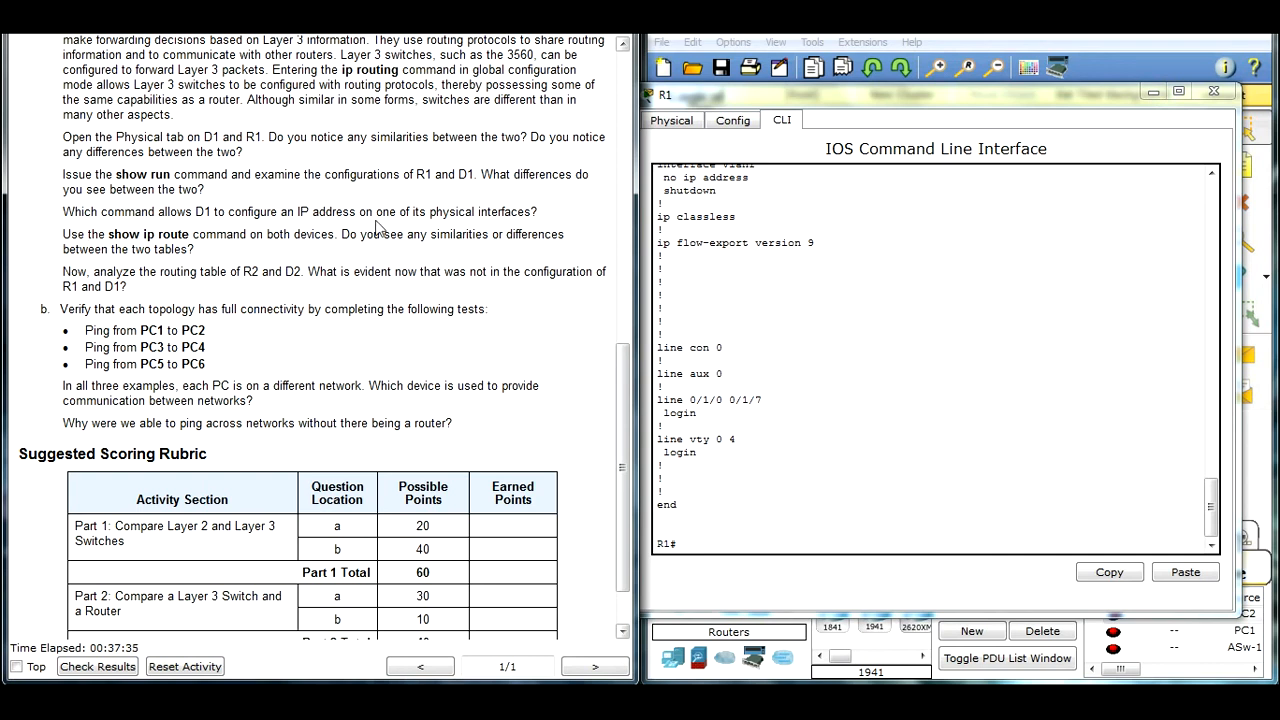
drag(541, 219, 65, 213)
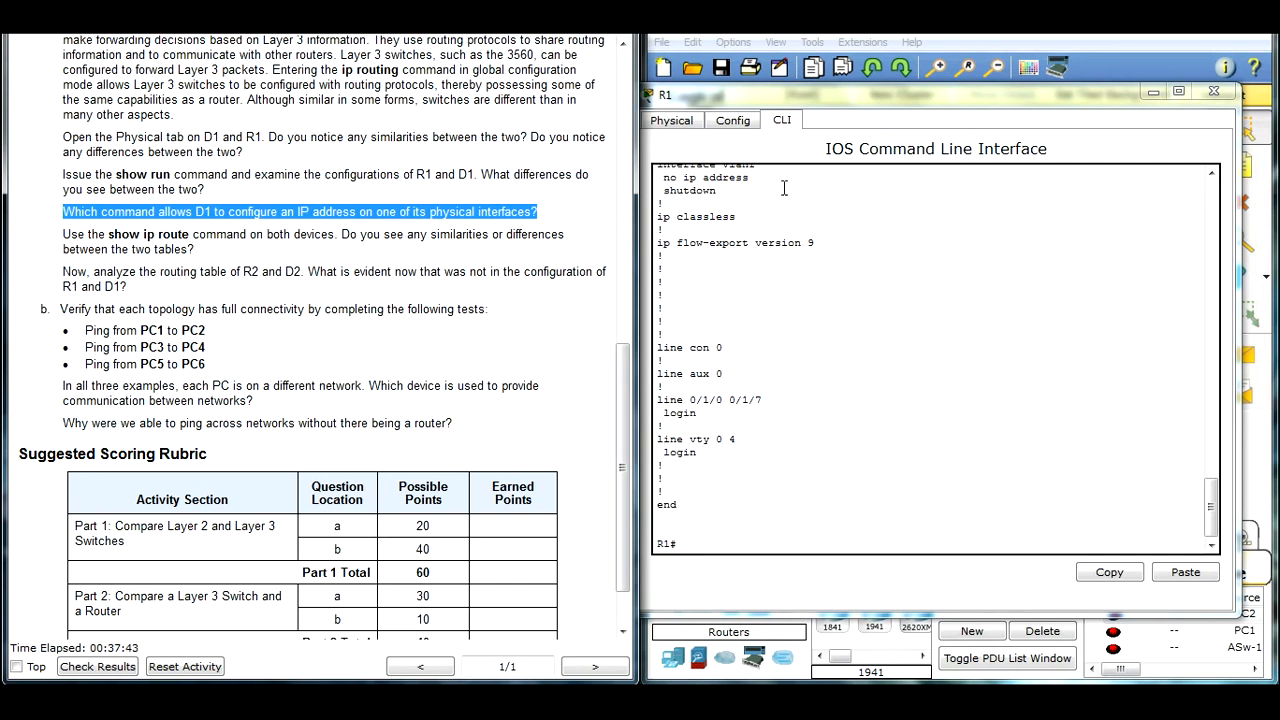
Step: Arrange R1's window beside the reopened D1 window and display R1's routing table with show ip route
drag(949, 106, 294, 107)
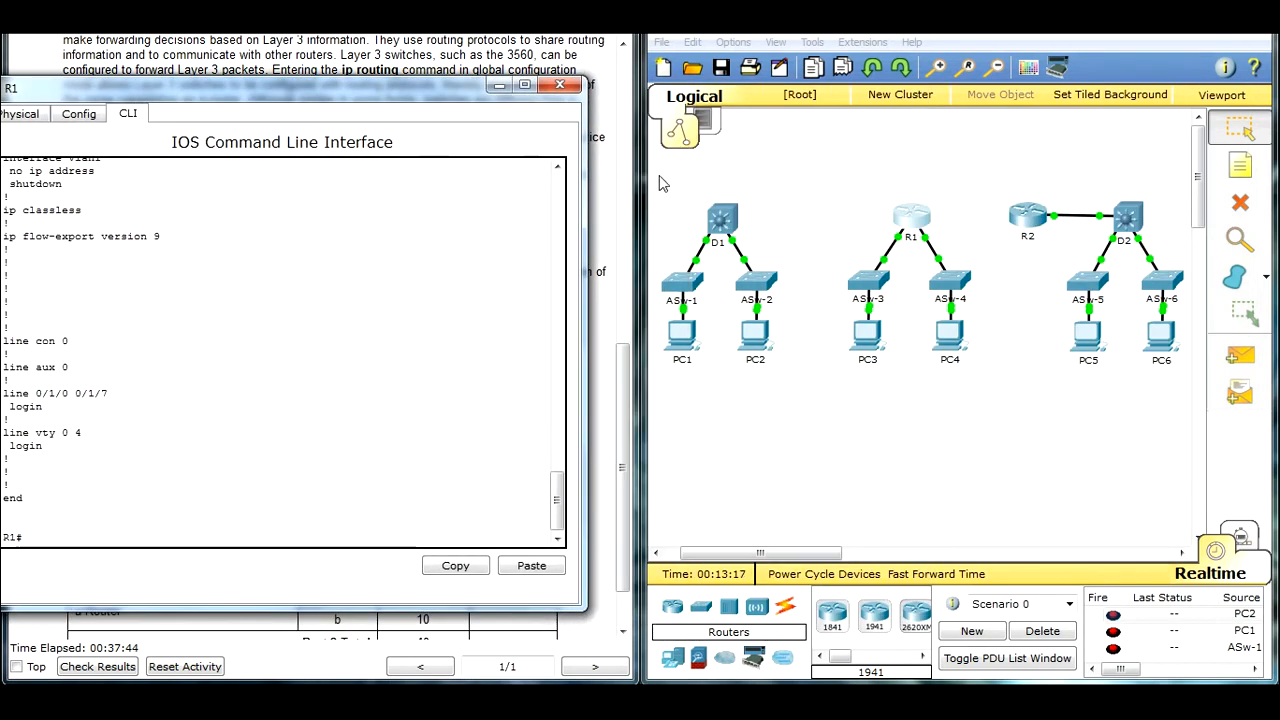
click(705, 218)
drag(375, 97, 452, 120)
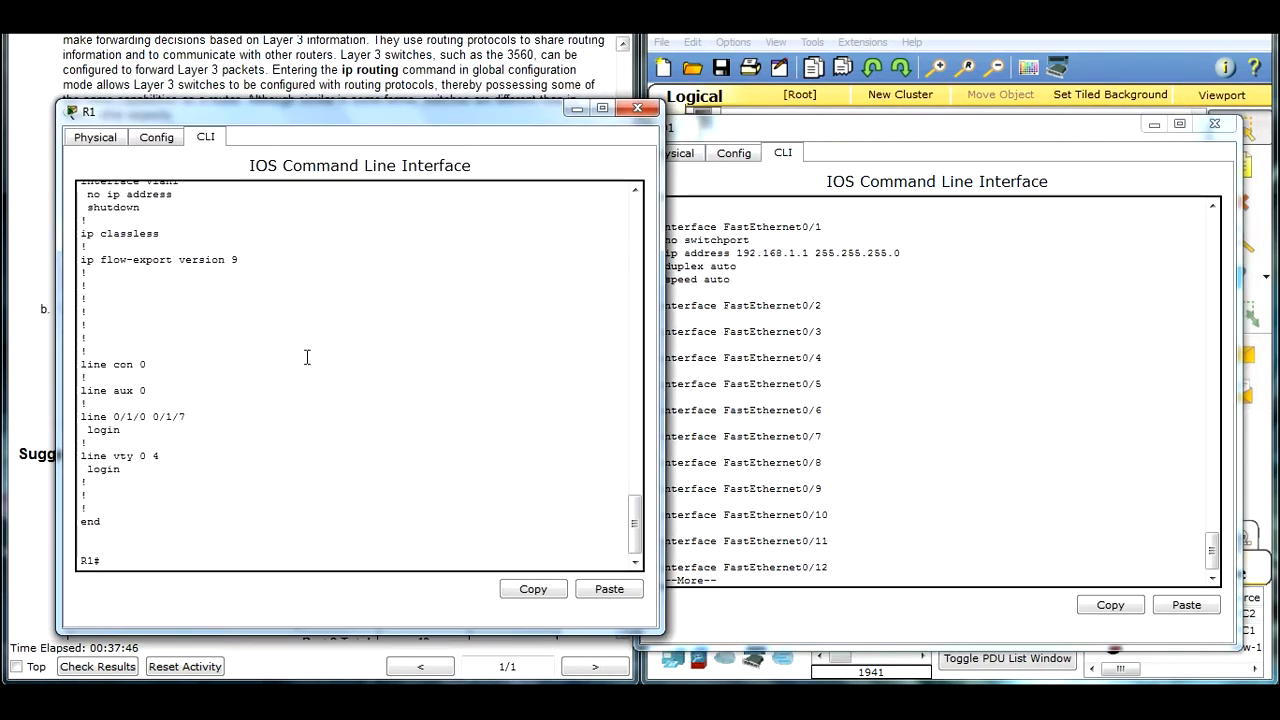
text(show i)
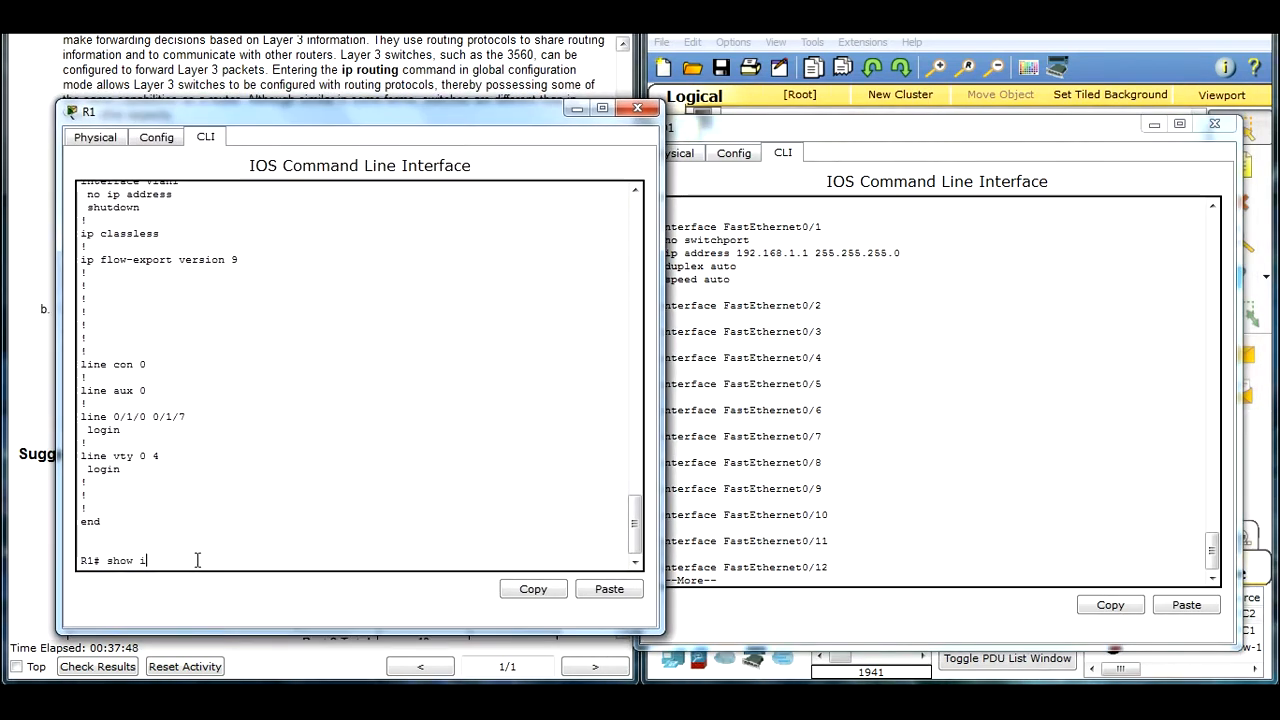
text(p route)
key(Return)
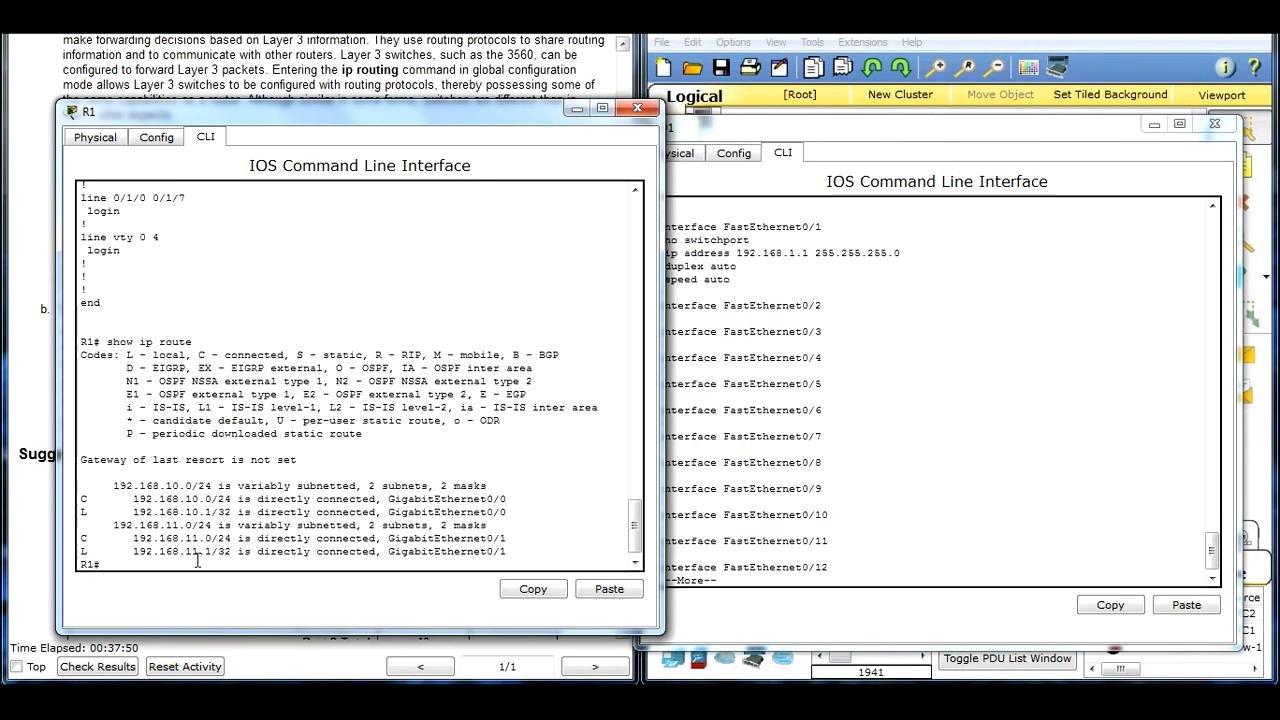
Step: Stop D1's configuration listing and display D1's routing table with do show ip route
click(823, 579)
key(ctrl+c)
text(show )
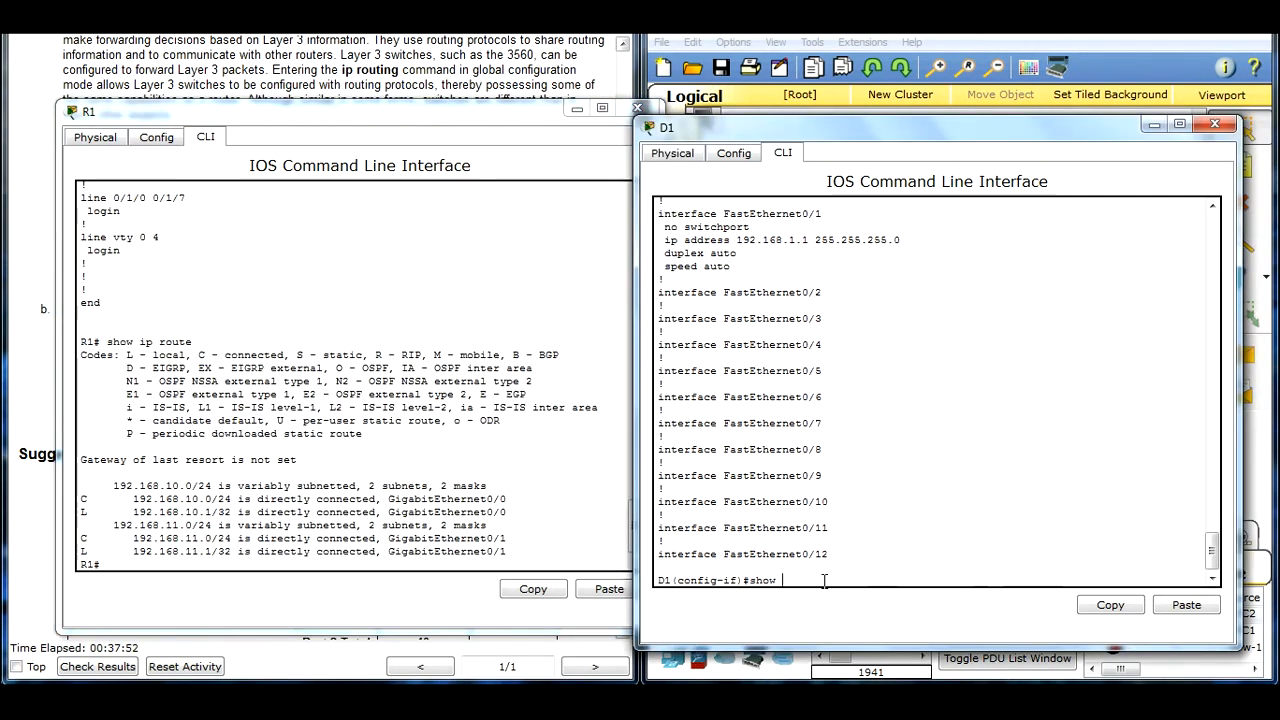
text(do show ip route)
key(Return)
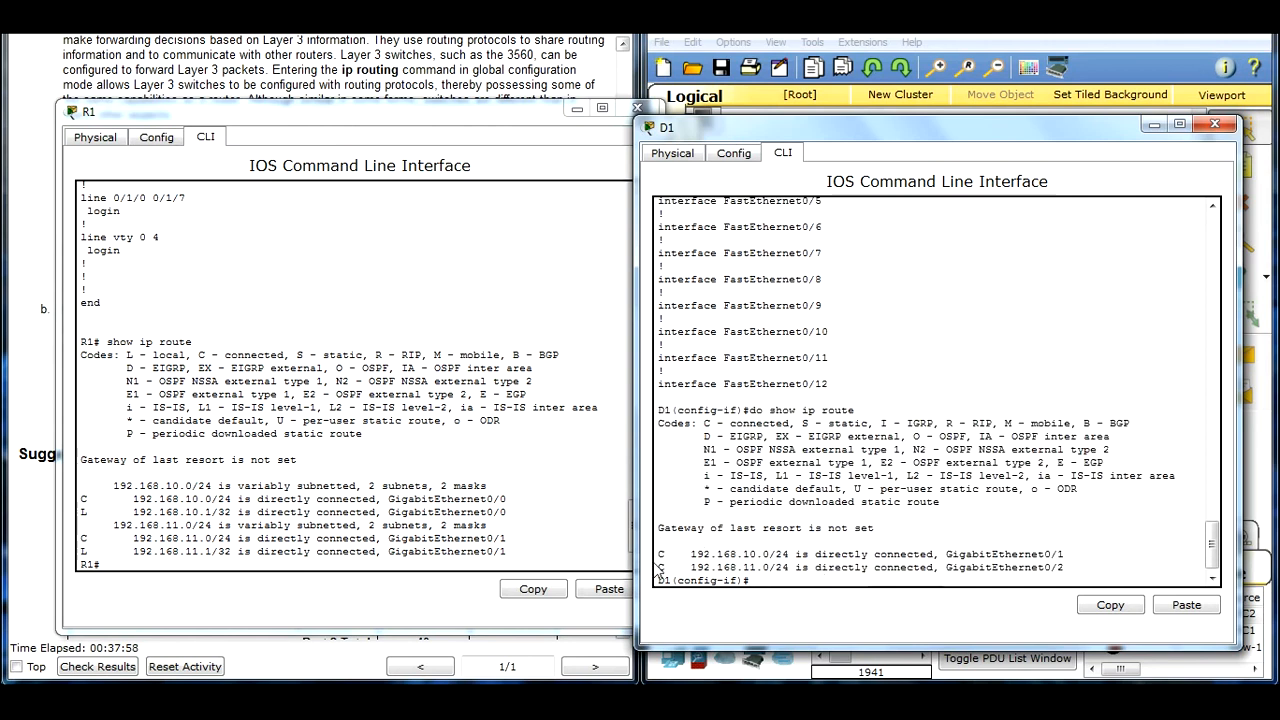
Step: Compare D1's connected routes with R1's subnetted, connected and local route entries by highlighting them
drag(663, 548, 1069, 567)
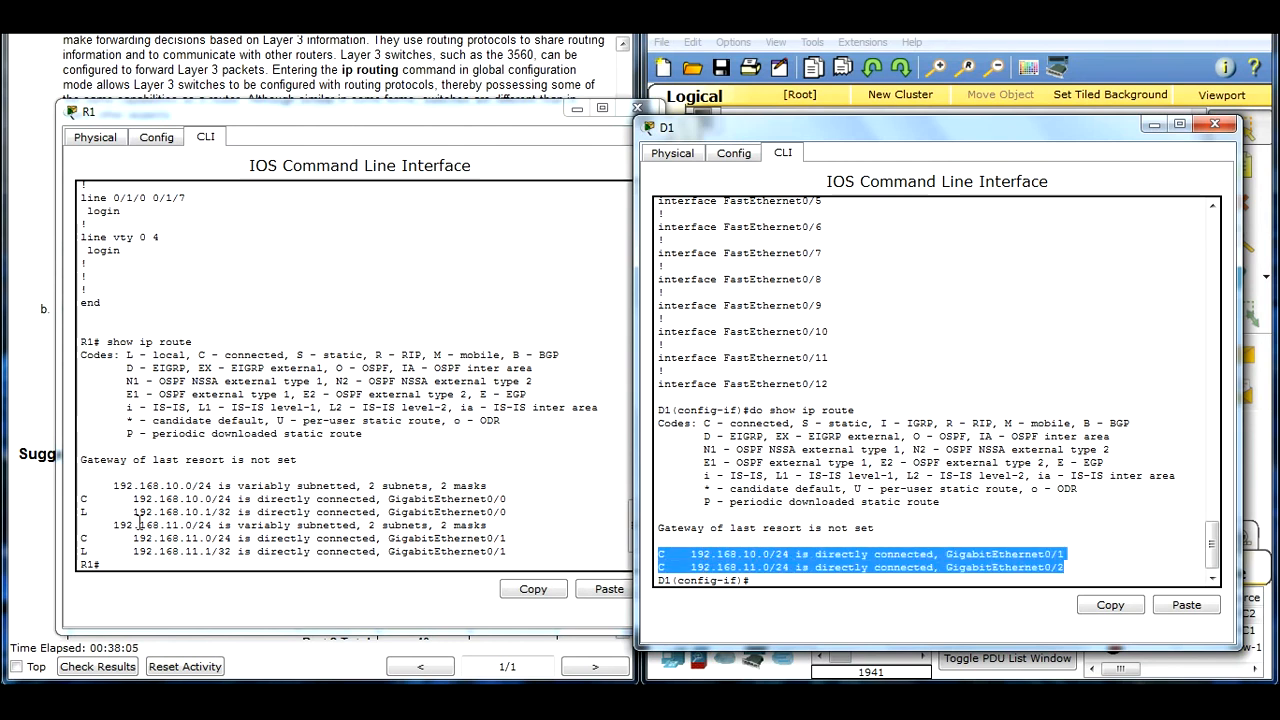
click(205, 518)
drag(112, 478, 509, 490)
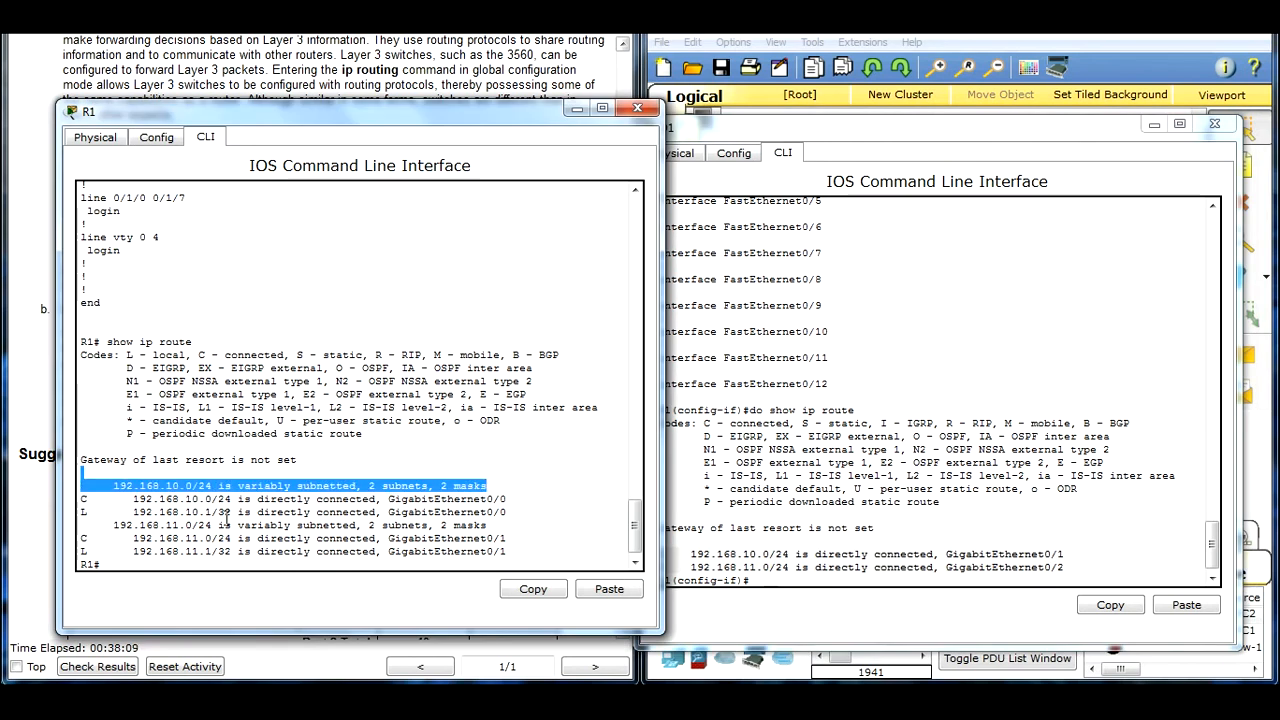
click(121, 527)
drag(100, 527, 491, 524)
drag(141, 500, 509, 500)
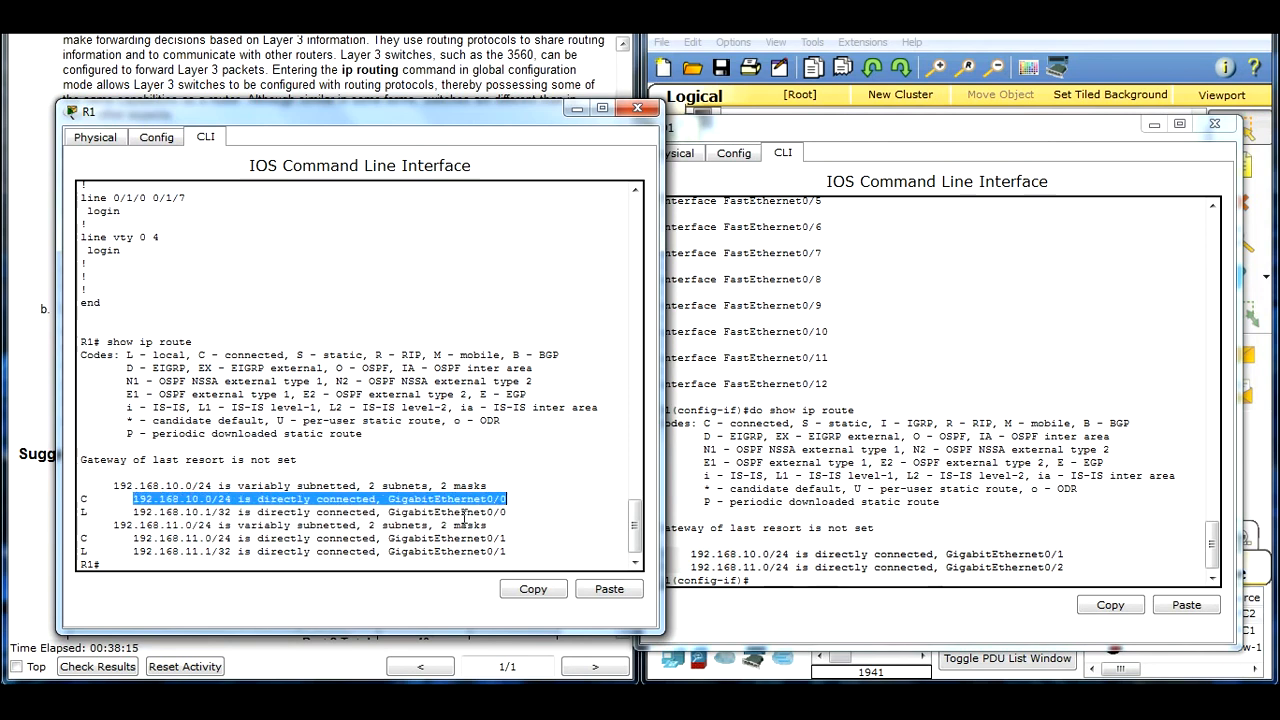
drag(127, 538, 523, 535)
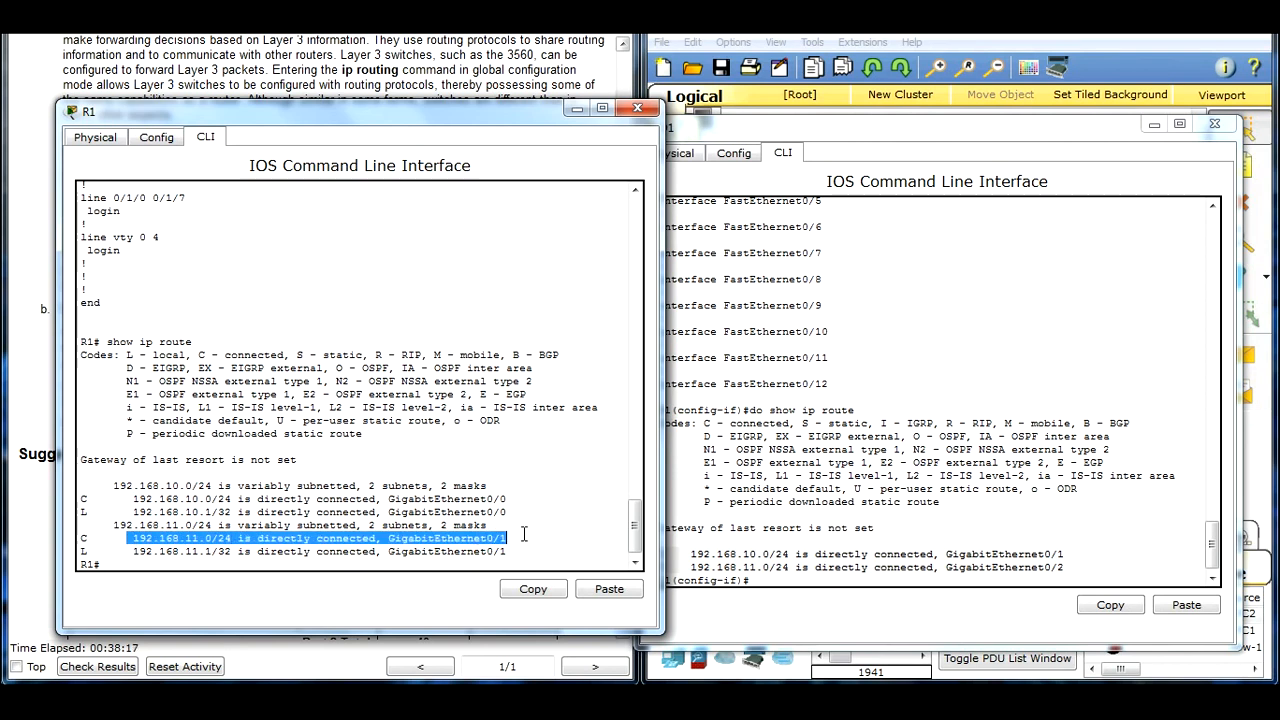
drag(129, 512, 512, 512)
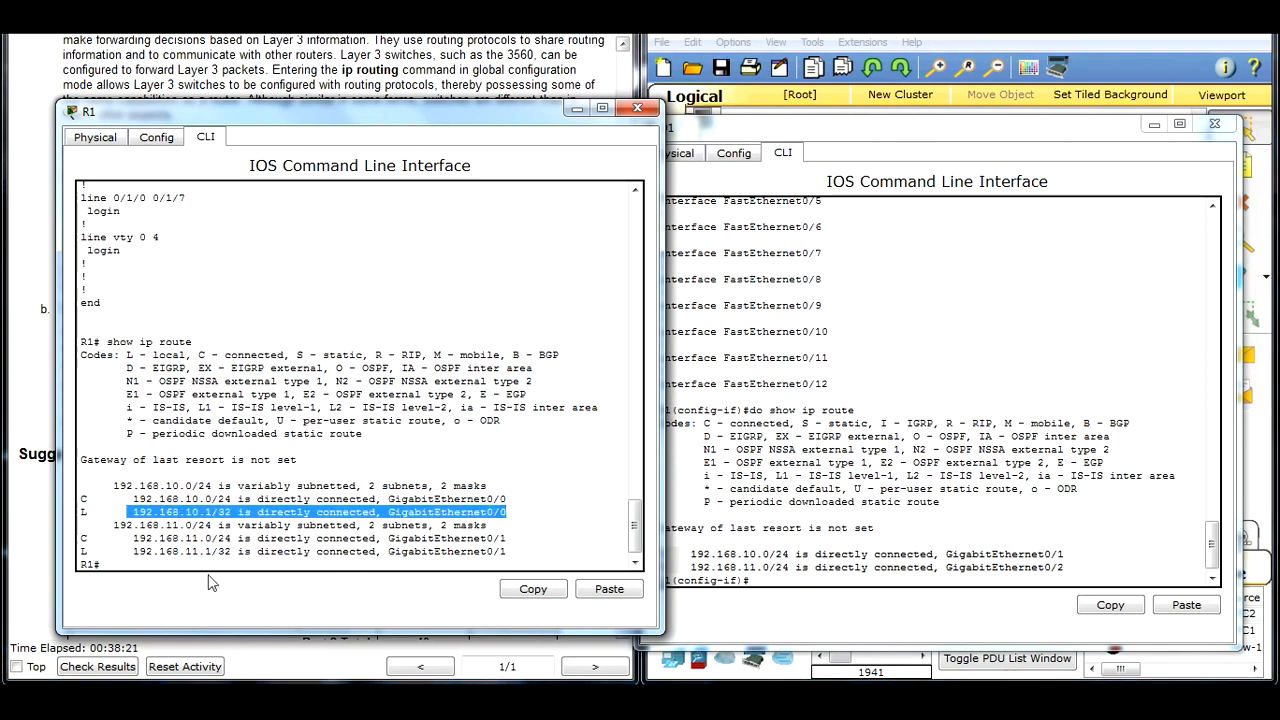
drag(132, 551, 505, 552)
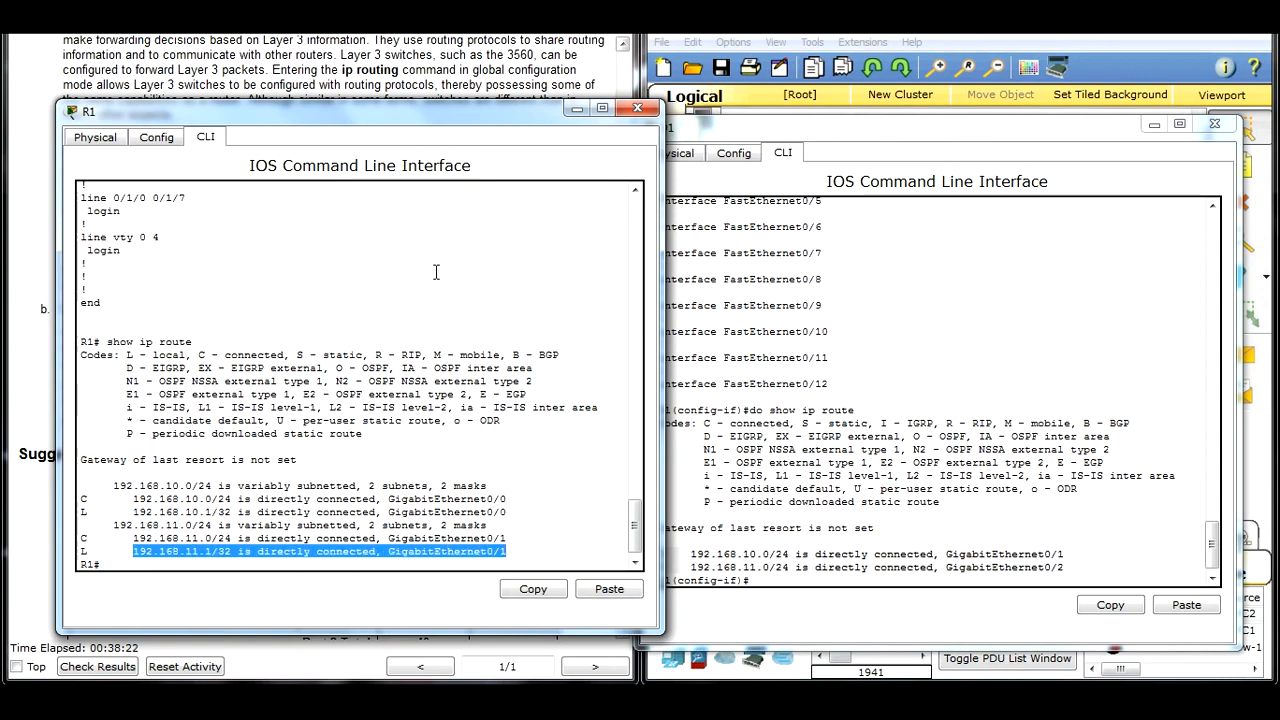
Step: Move R1's window off the instructions, then close the R1 and D1 windows
drag(331, 114, 920, 113)
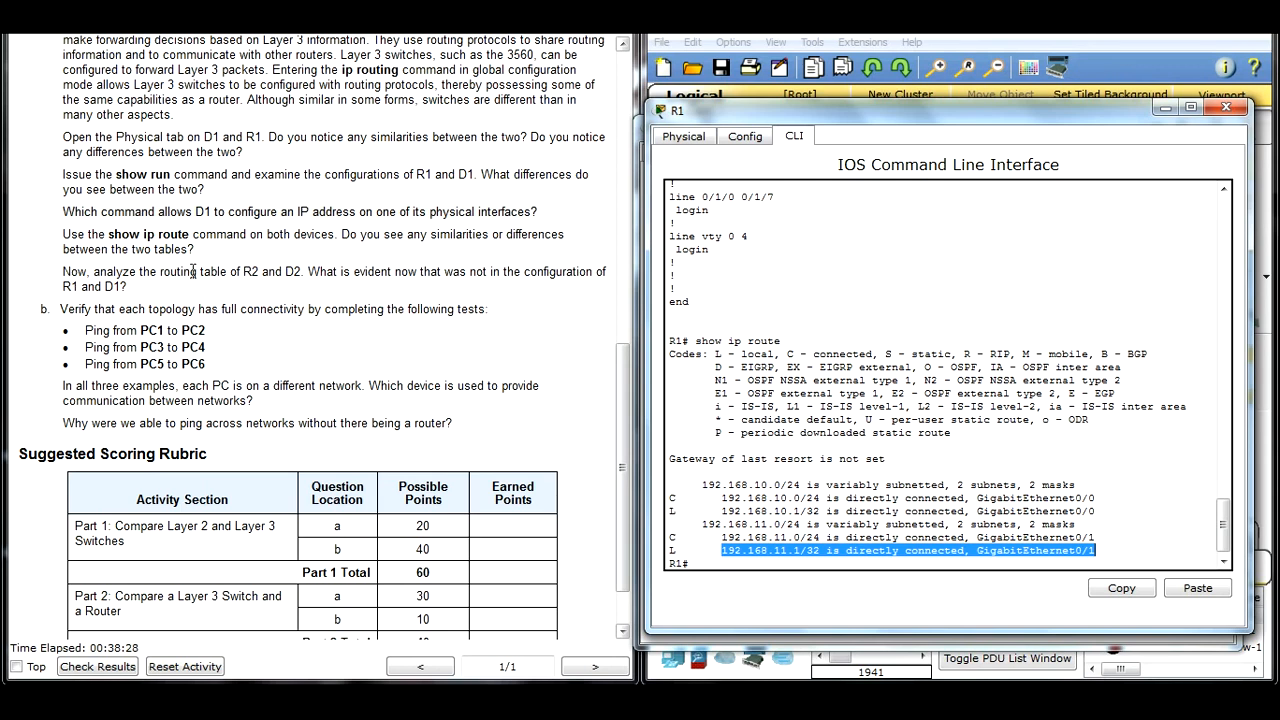
click(1225, 108)
click(1221, 125)
Step: Open R2's command line, enter privileged mode with en and display its routing table with show ip route
click(1025, 218)
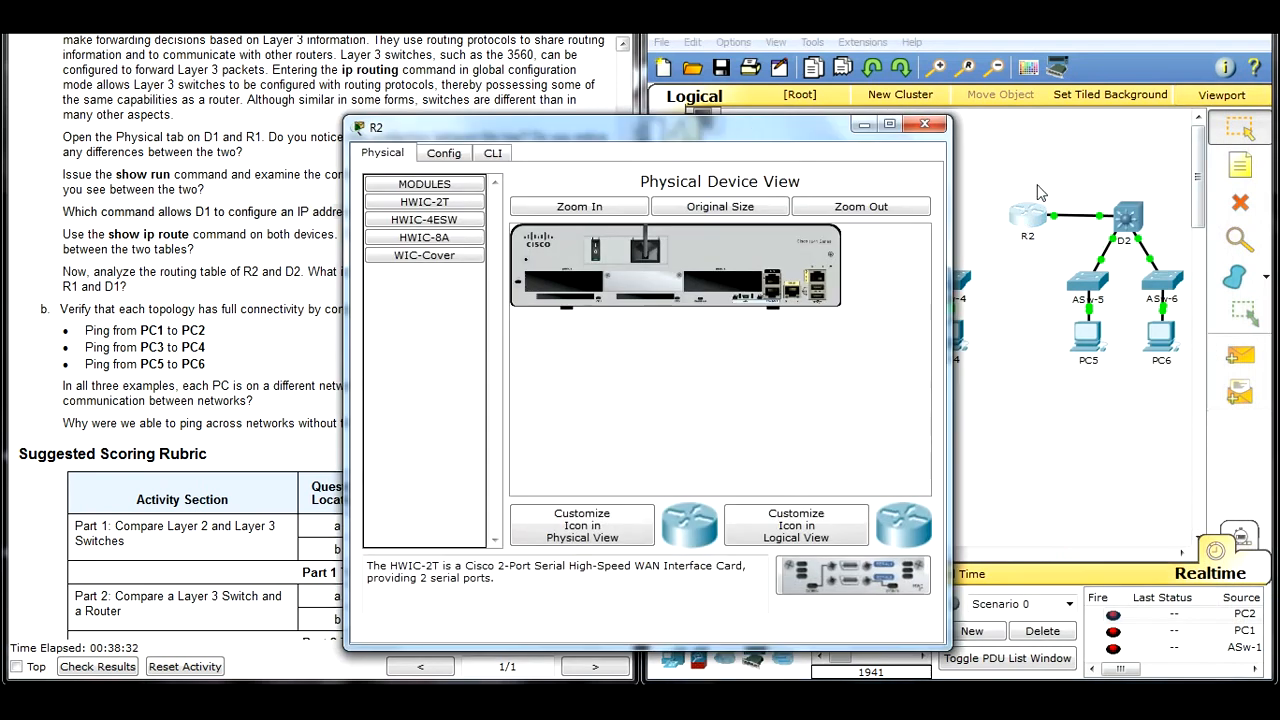
click(492, 152)
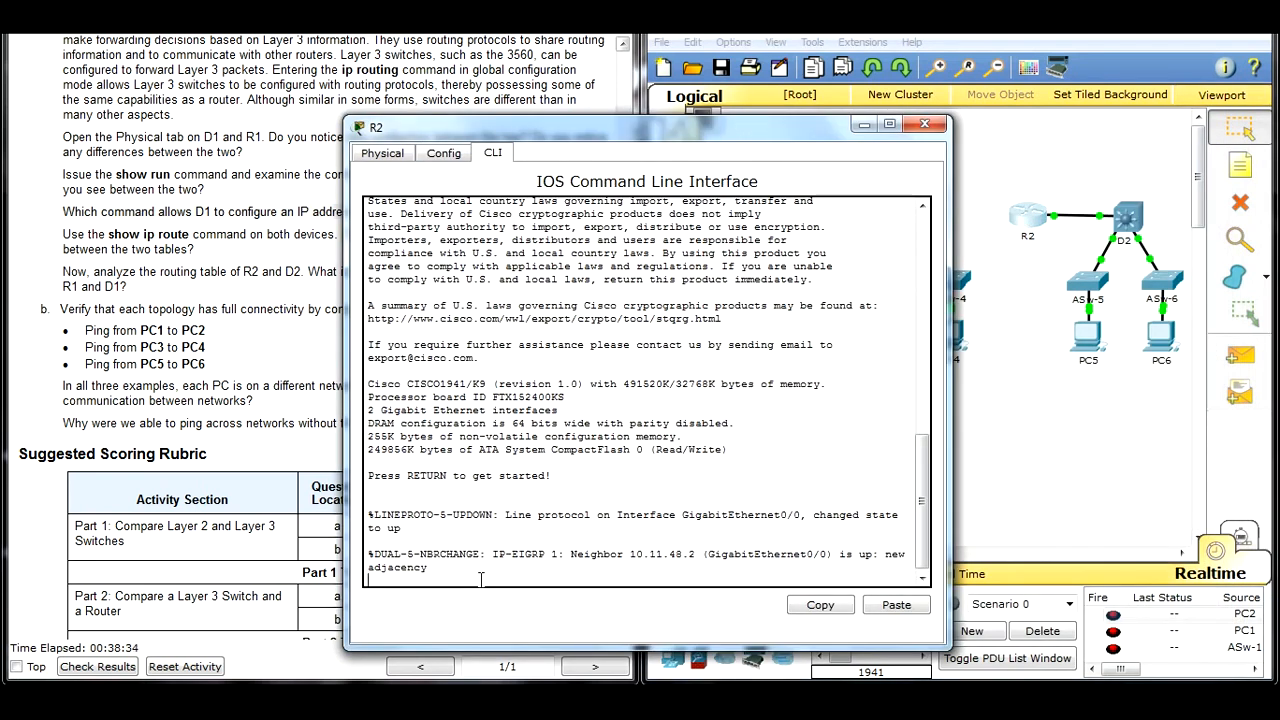
key(Return)
text(en)
key(Return)
text(show)
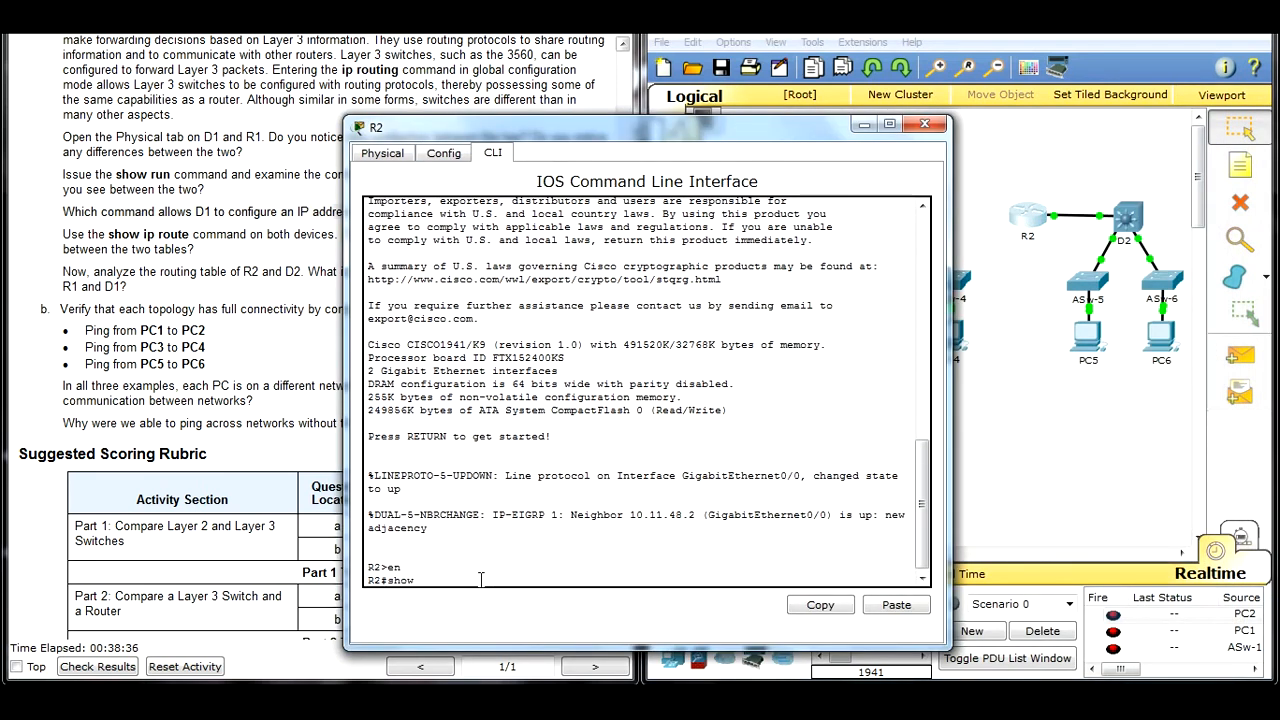
text( ip route)
key(Return)
Step: Open D2's command line, display its routing table with show ip route in privileged mode, and place its window beside R2's
drag(792, 128, 470, 128)
click(1132, 222)
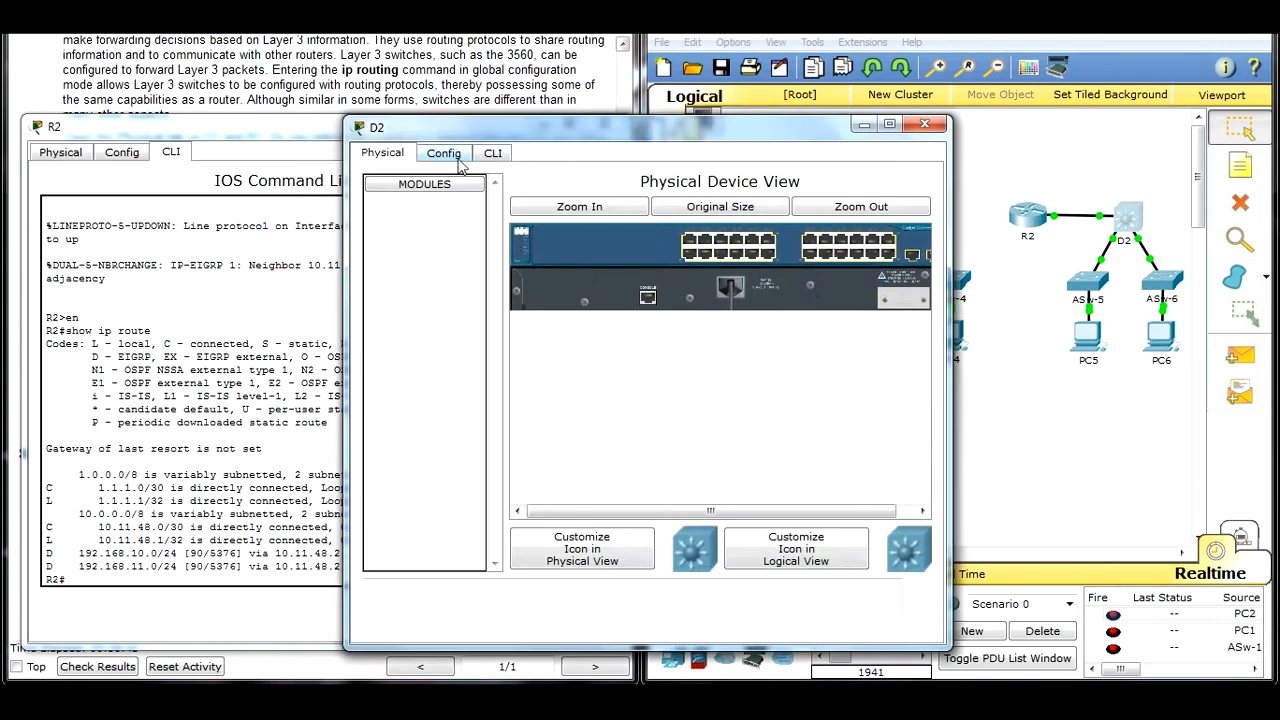
click(446, 155)
click(1014, 370)
click(519, 167)
click(505, 152)
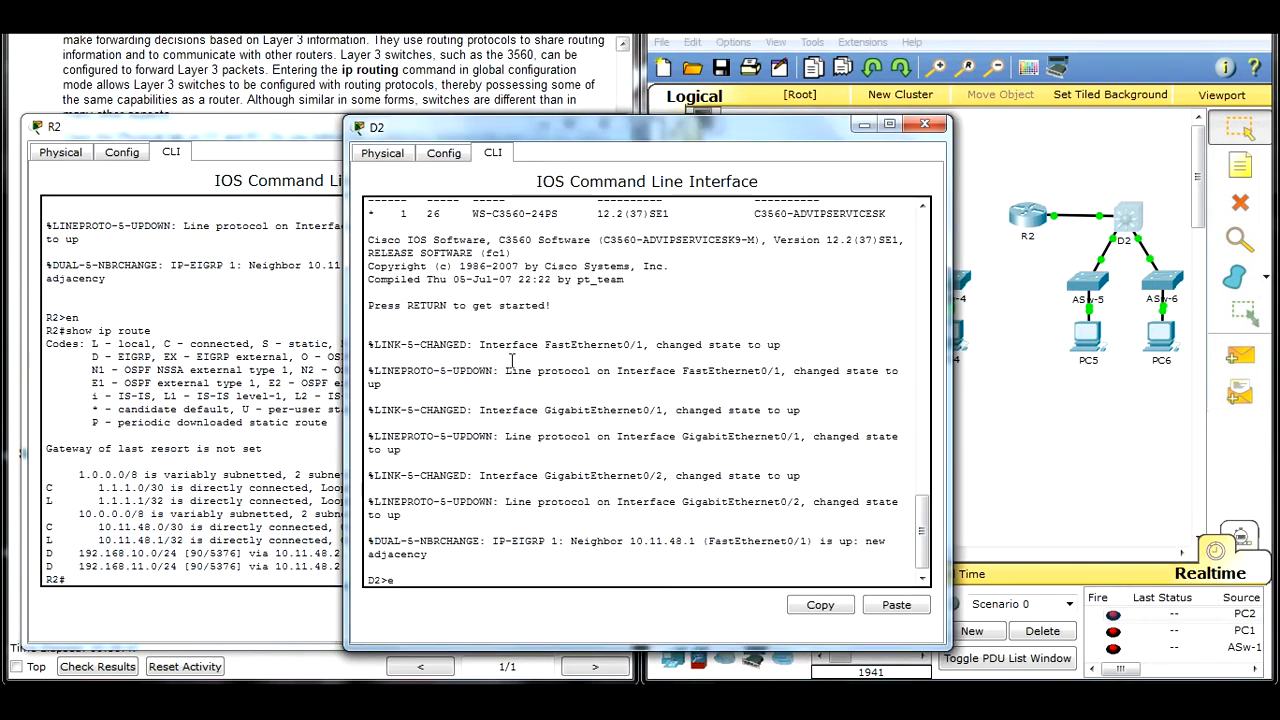
text(en)
key(Return)
text(show ip route)
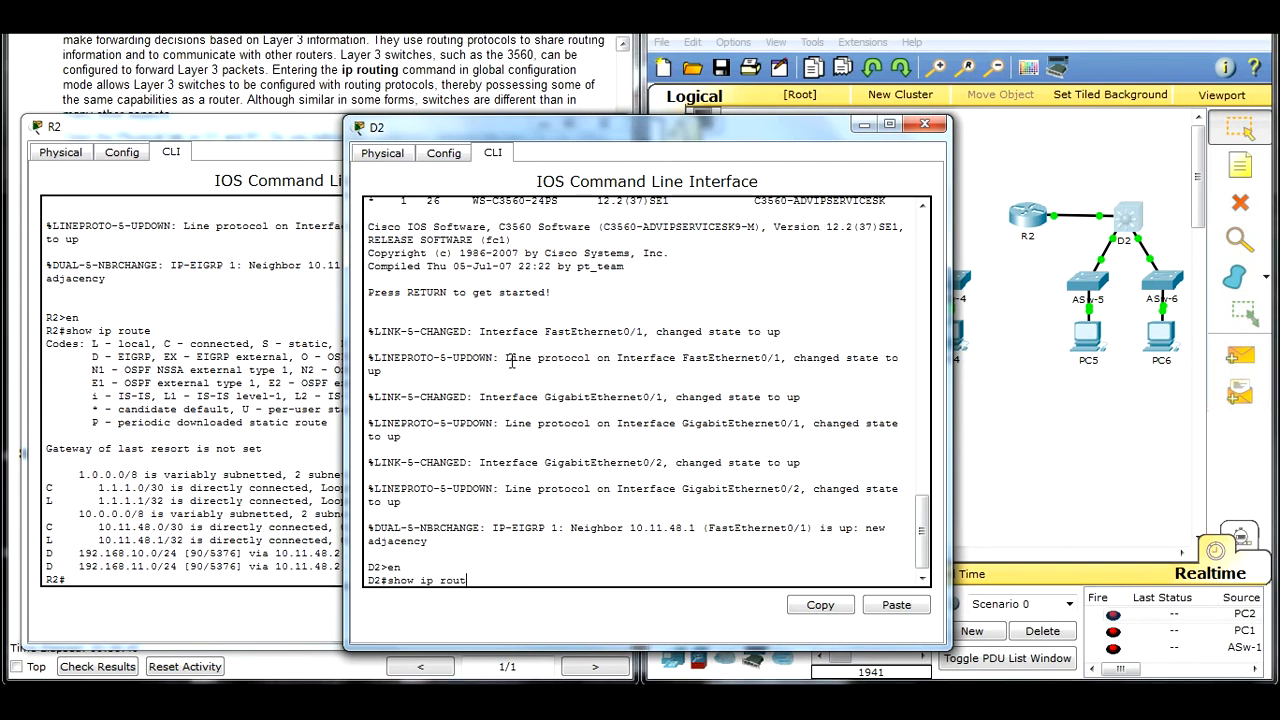
key(Return)
drag(580, 125, 873, 41)
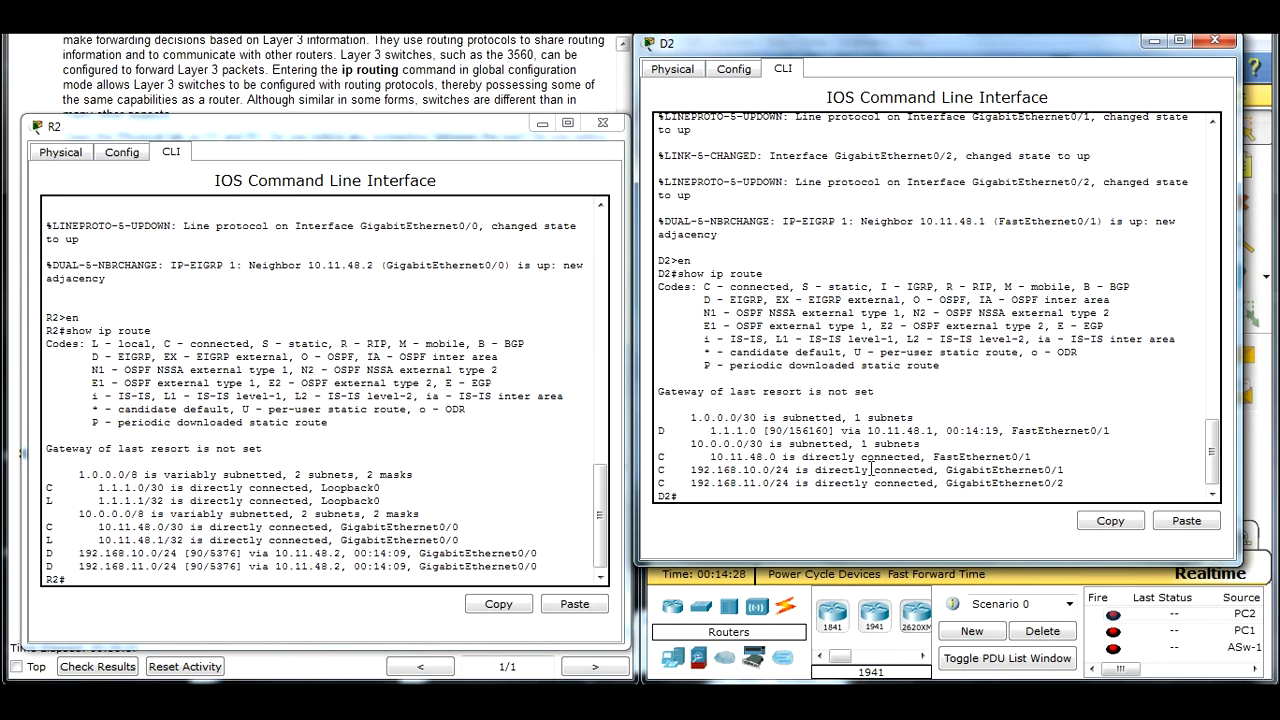
Step: Highlight D2's 10.0.0.0/30 subnet line, its EIGRP code D and the learned 1.1.1.0 network, moving the window off the topology
drag(905, 418, 921, 447)
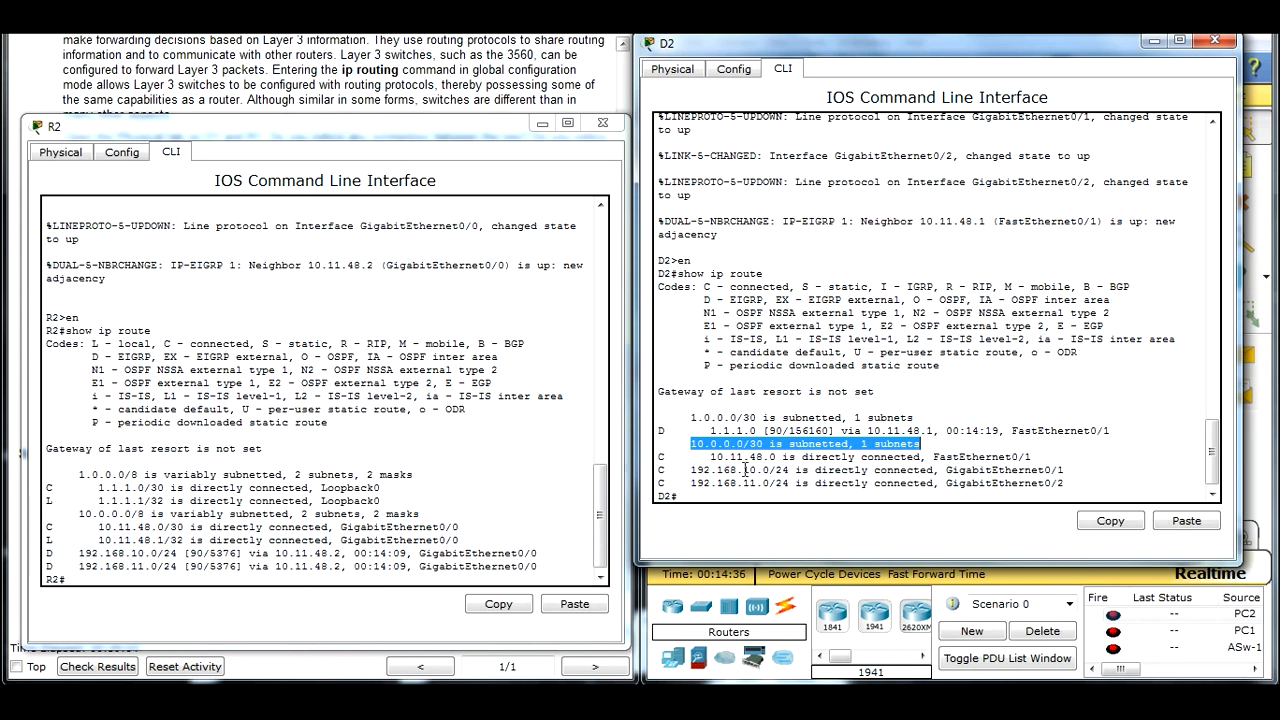
drag(670, 431, 658, 431)
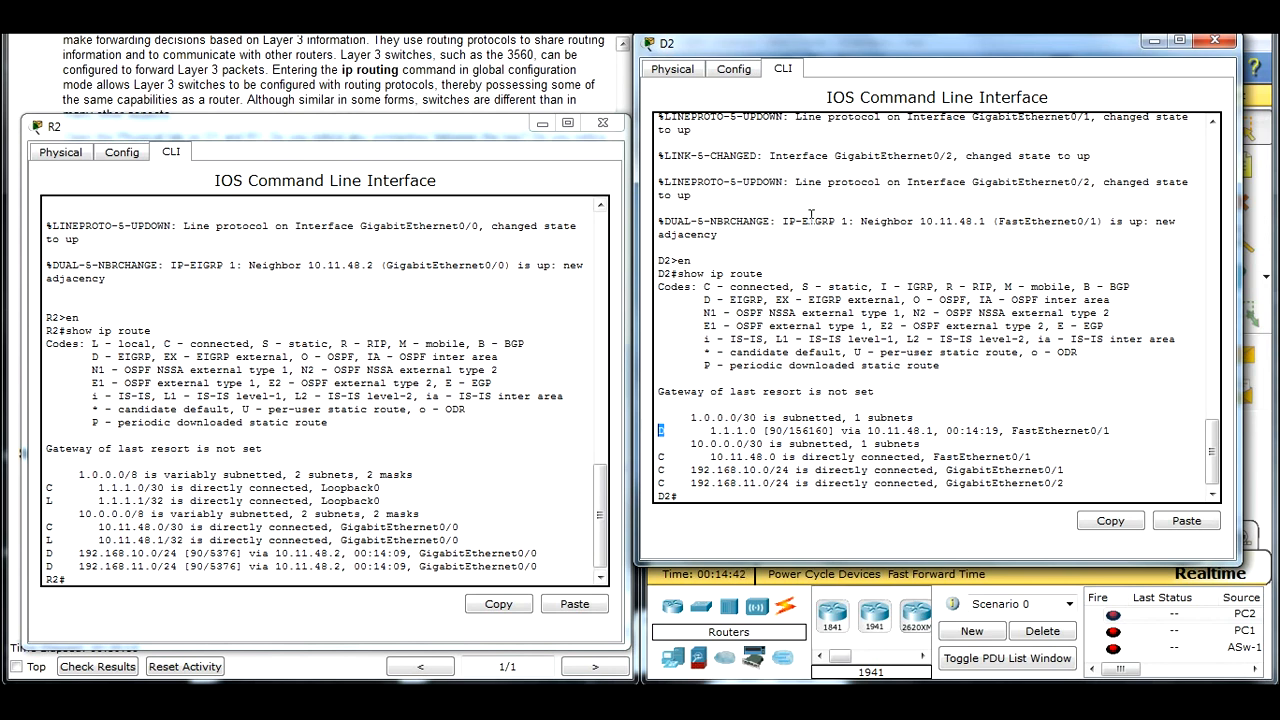
drag(1115, 67, 568, 100)
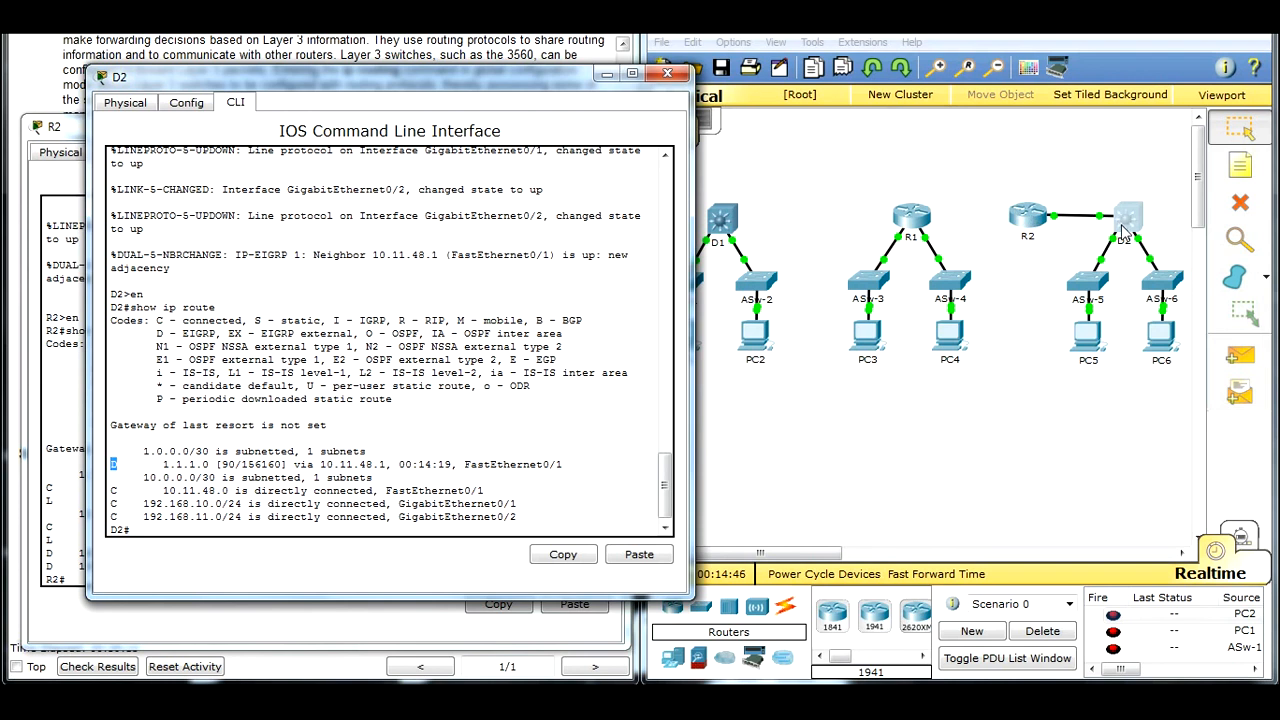
drag(162, 465, 216, 469)
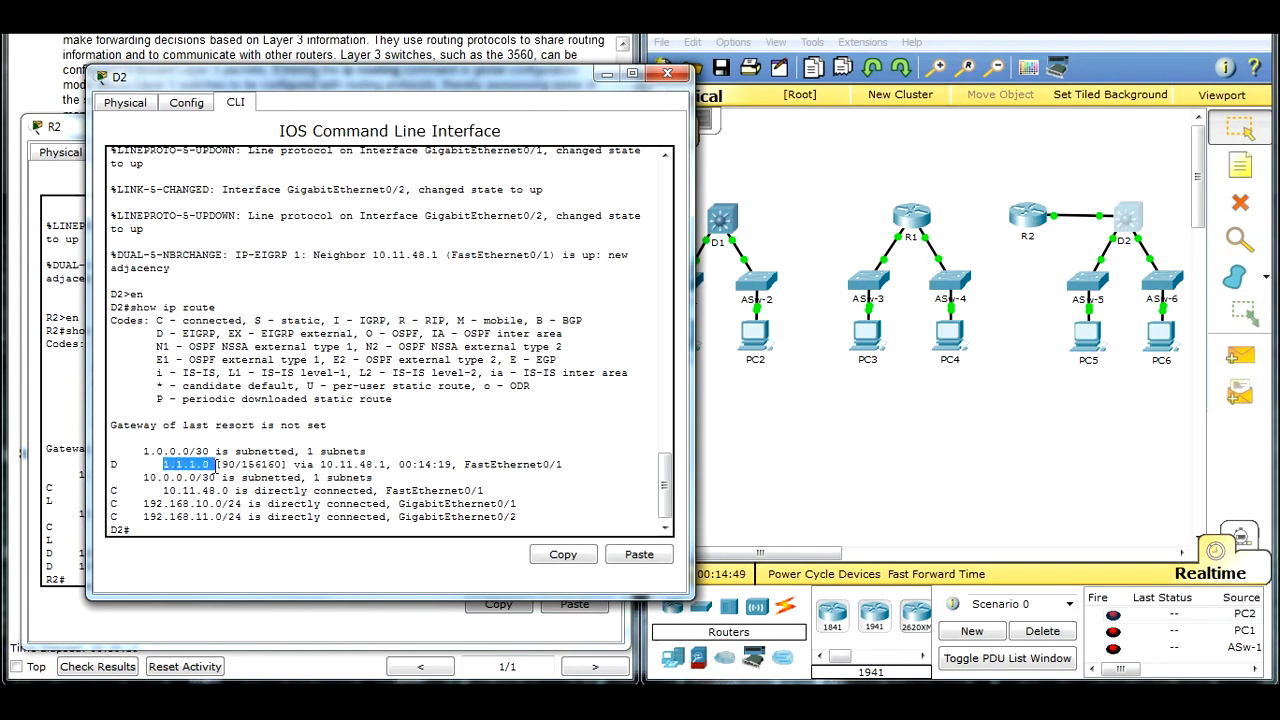
Step: Put D2's window away and move R2's command line so its routing table sits beside the topology
drag(380, 74, 1005, 71)
drag(420, 139, 526, 102)
click(1150, 74)
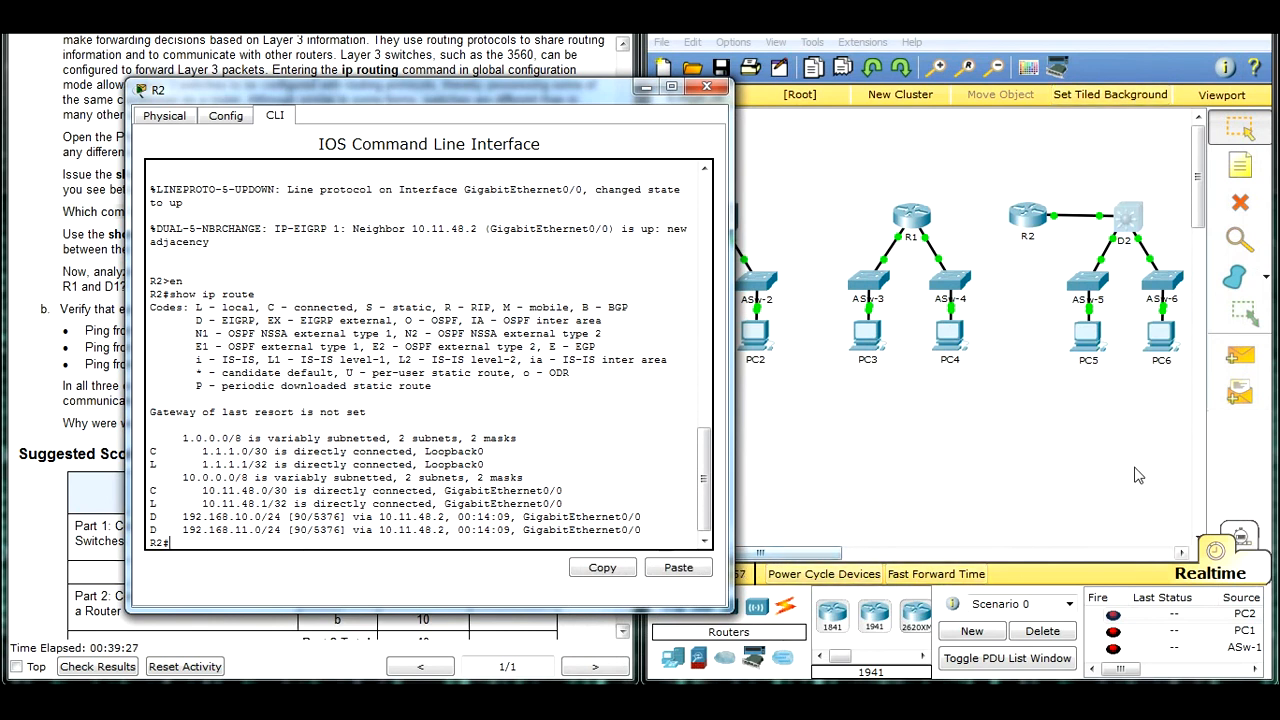
Step: Highlight R2's EIGRP routes to 192.168.10.0/24 and 192.168.11.0/24, then minimize R2's window
drag(1183, 428, 1062, 262)
click(206, 505)
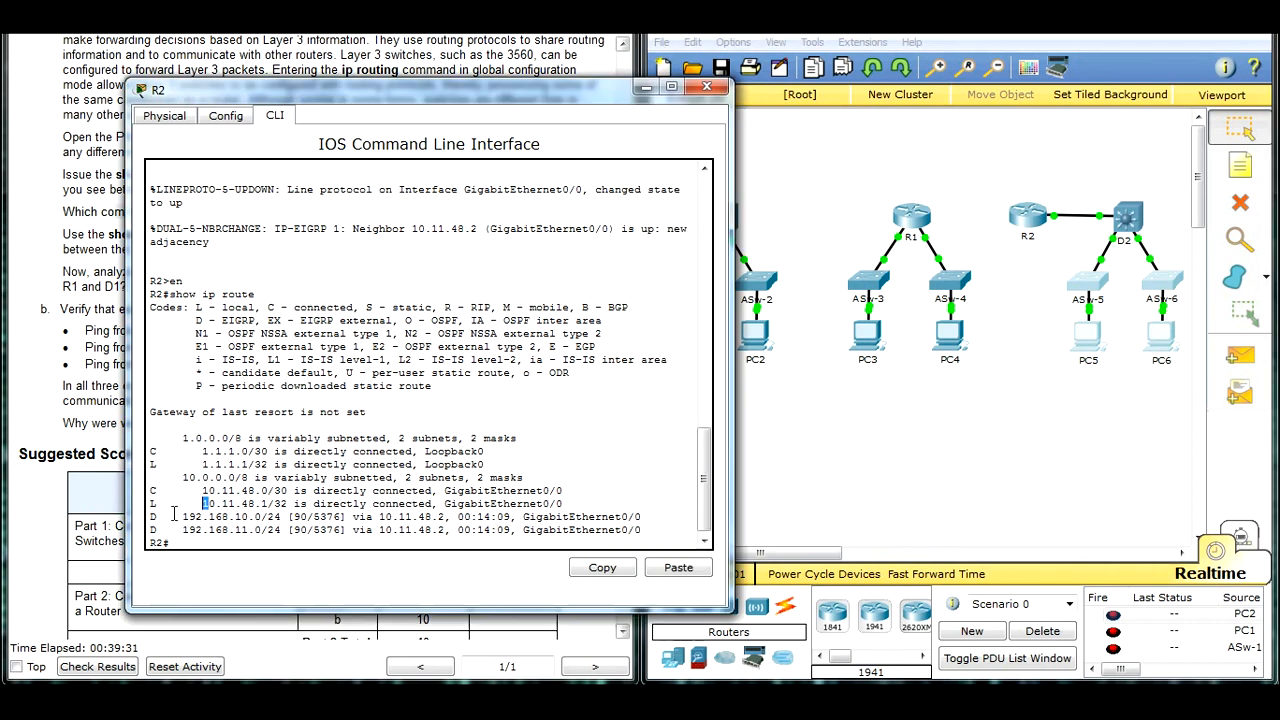
drag(150, 514, 650, 527)
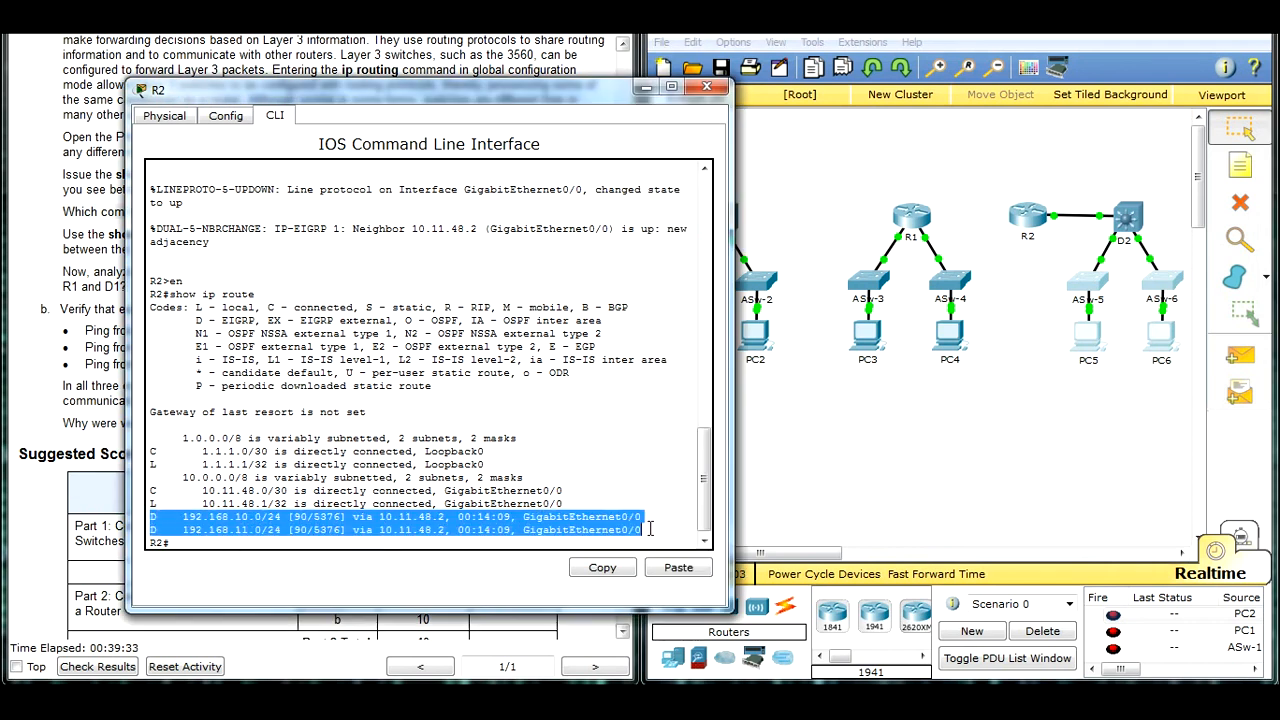
drag(486, 87, 1016, 49)
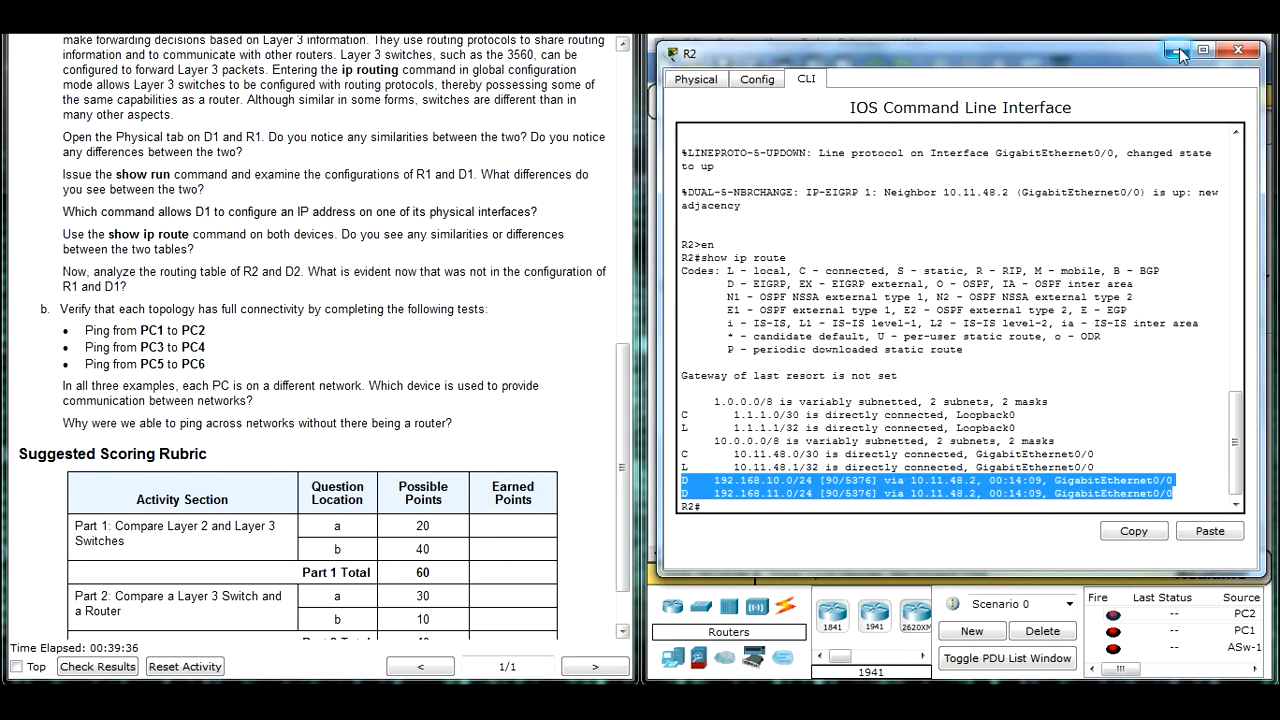
click(1179, 48)
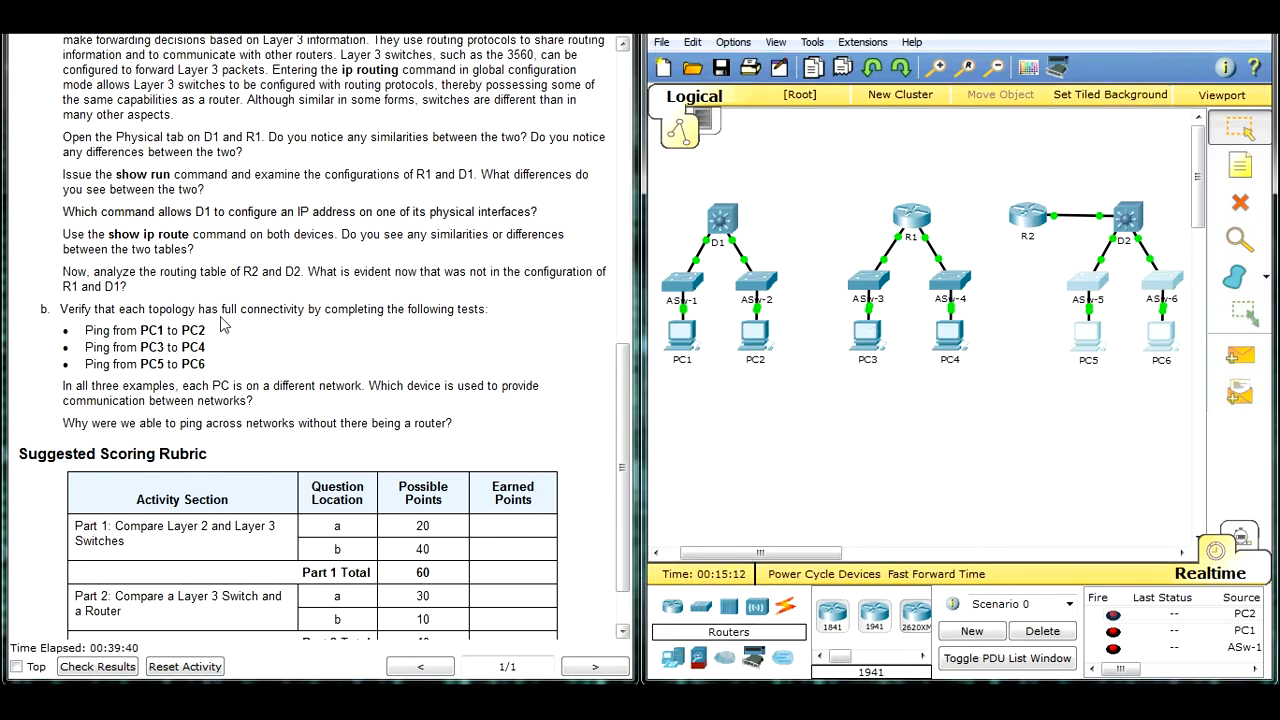
Step: Examine which device links the networks in each topology by marking the PCs, the routers and Layer 3 switches, then D1 and R1 individually
drag(808, 430, 1190, 324)
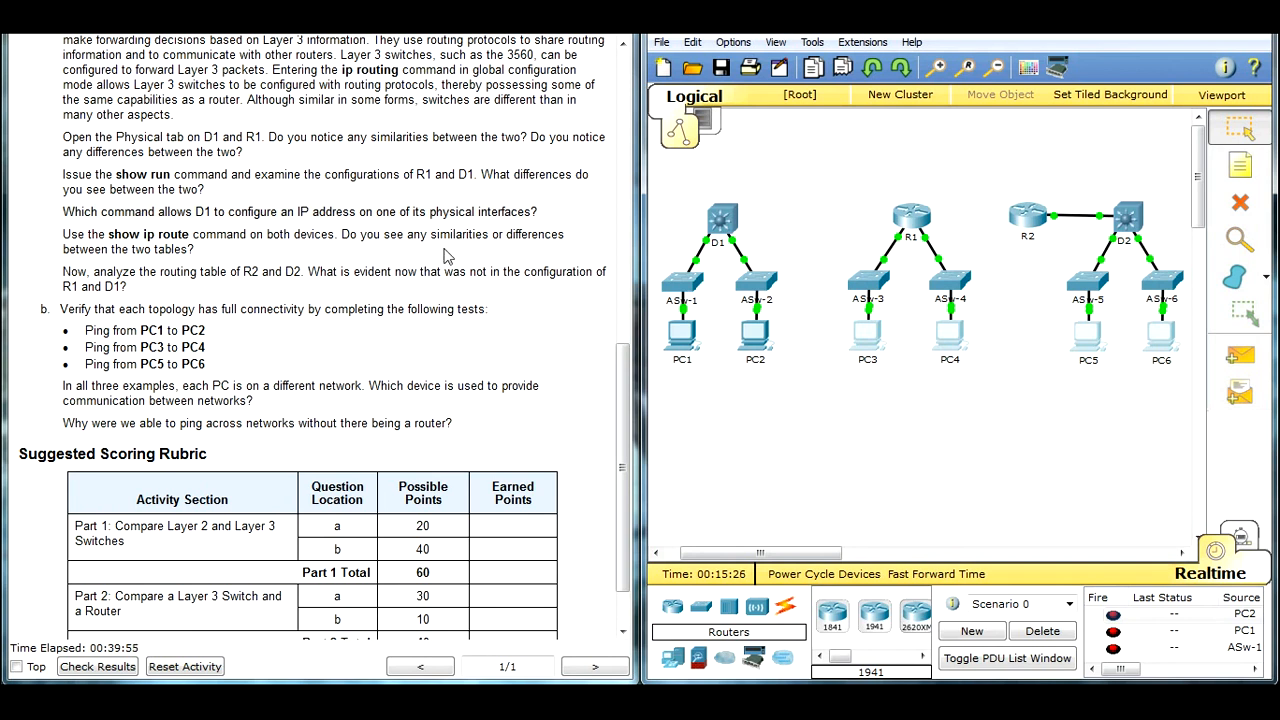
drag(671, 190, 1172, 246)
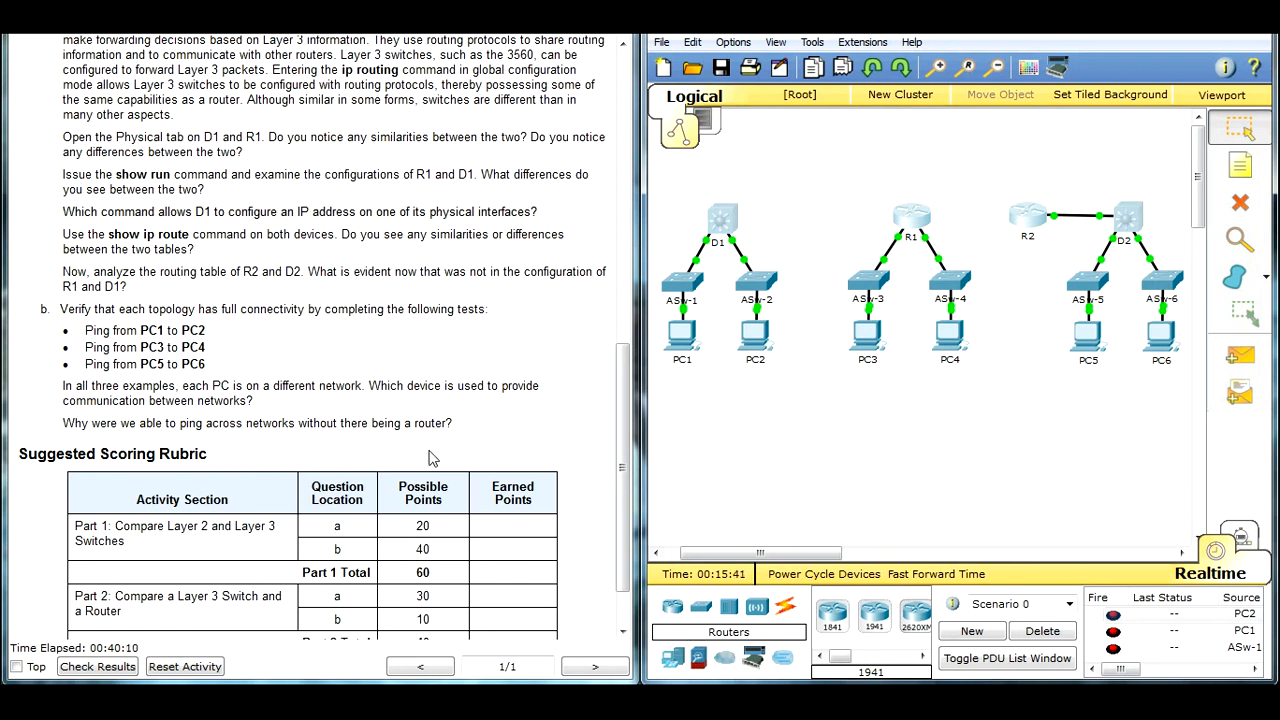
drag(679, 183, 762, 256)
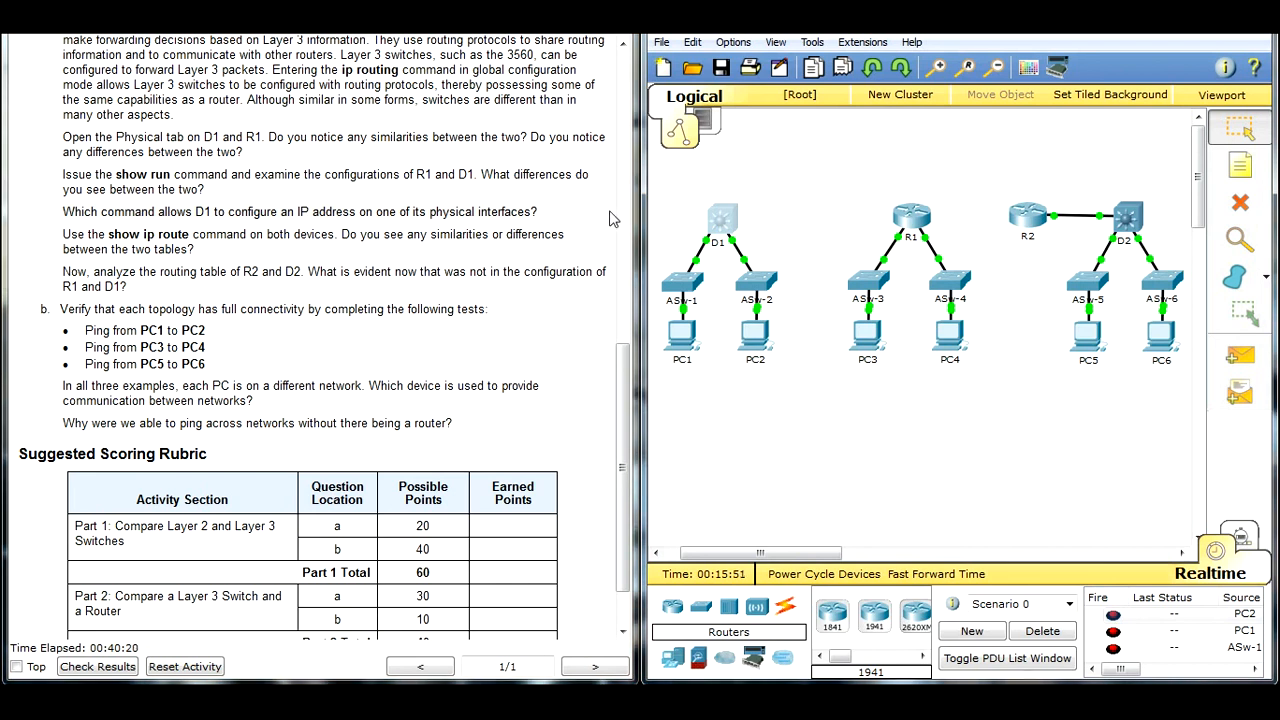
drag(719, 387, 668, 337)
drag(893, 198, 932, 246)
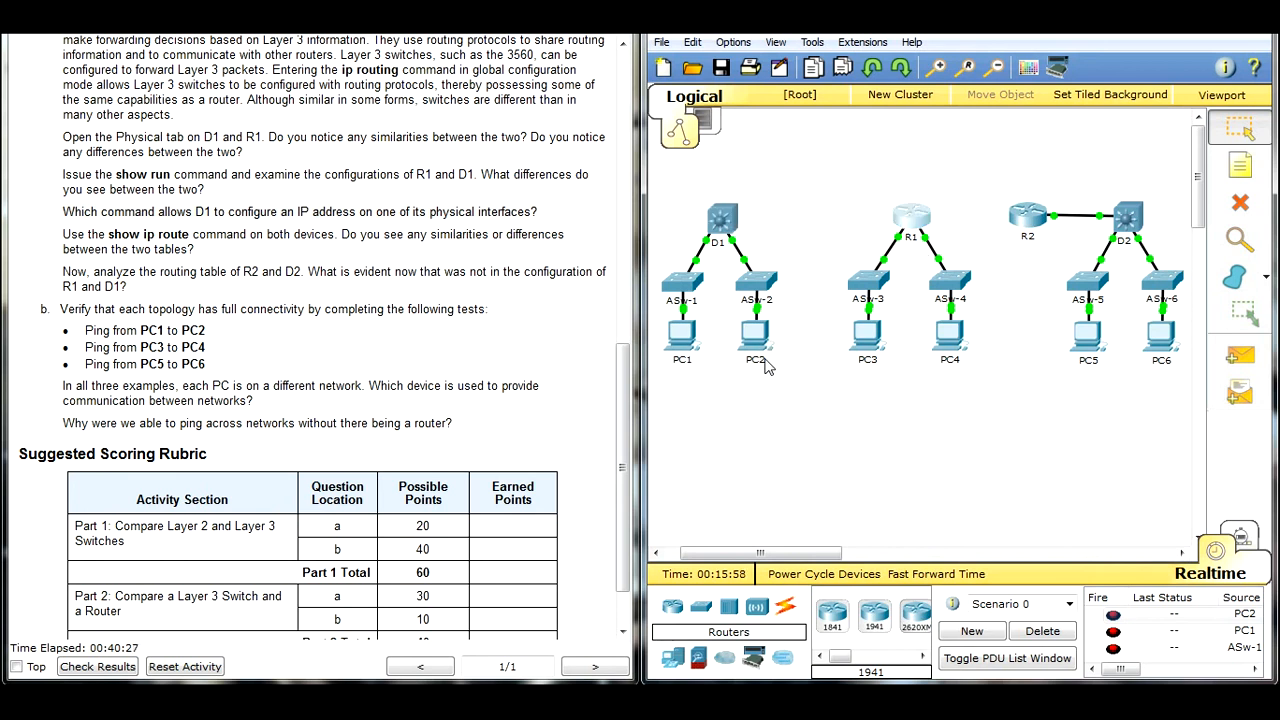
drag(694, 179, 752, 258)
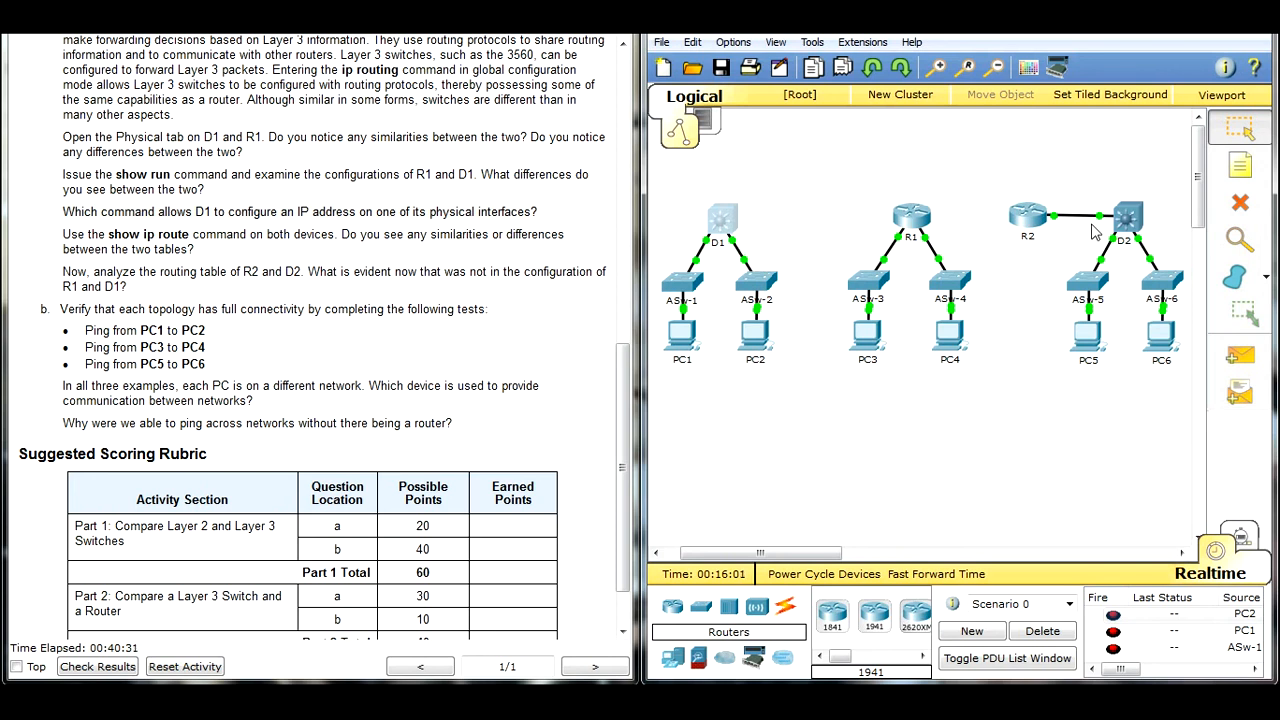
Step: Examine the path between PC5 and PC6 by marking PC5, the R2 and D2 area, and finally D2 alone
drag(1106, 385, 1078, 343)
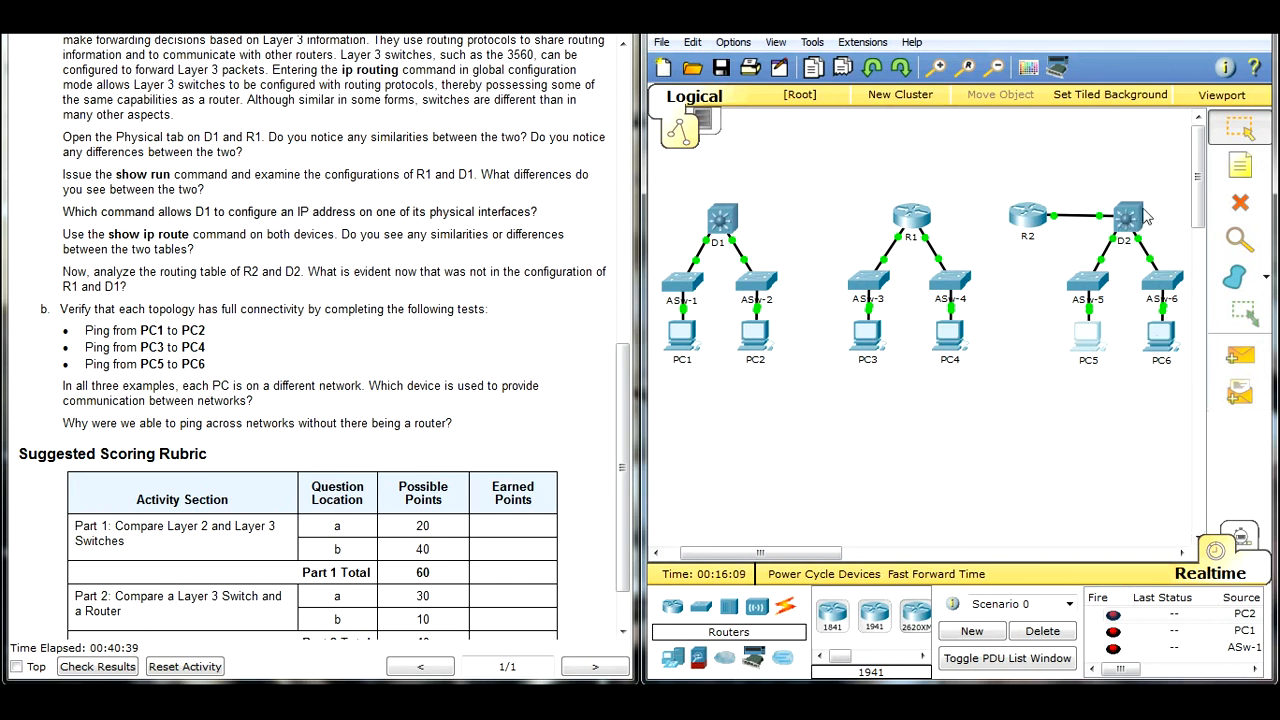
drag(1096, 192, 995, 250)
click(1106, 180)
drag(1106, 180, 1160, 240)
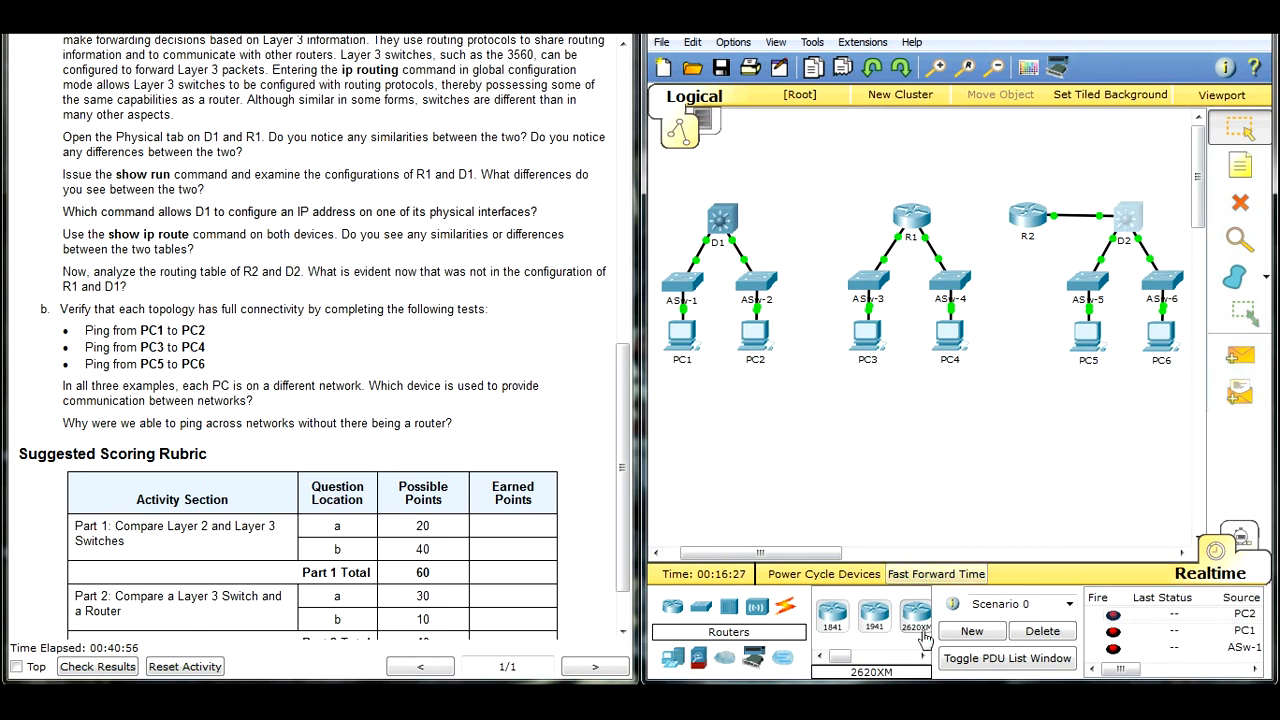
Step: View the rest of the Suggested Scoring Rubric at the end of the activity instructions
click(370, 418)
scroll(370, 418, down, 1)
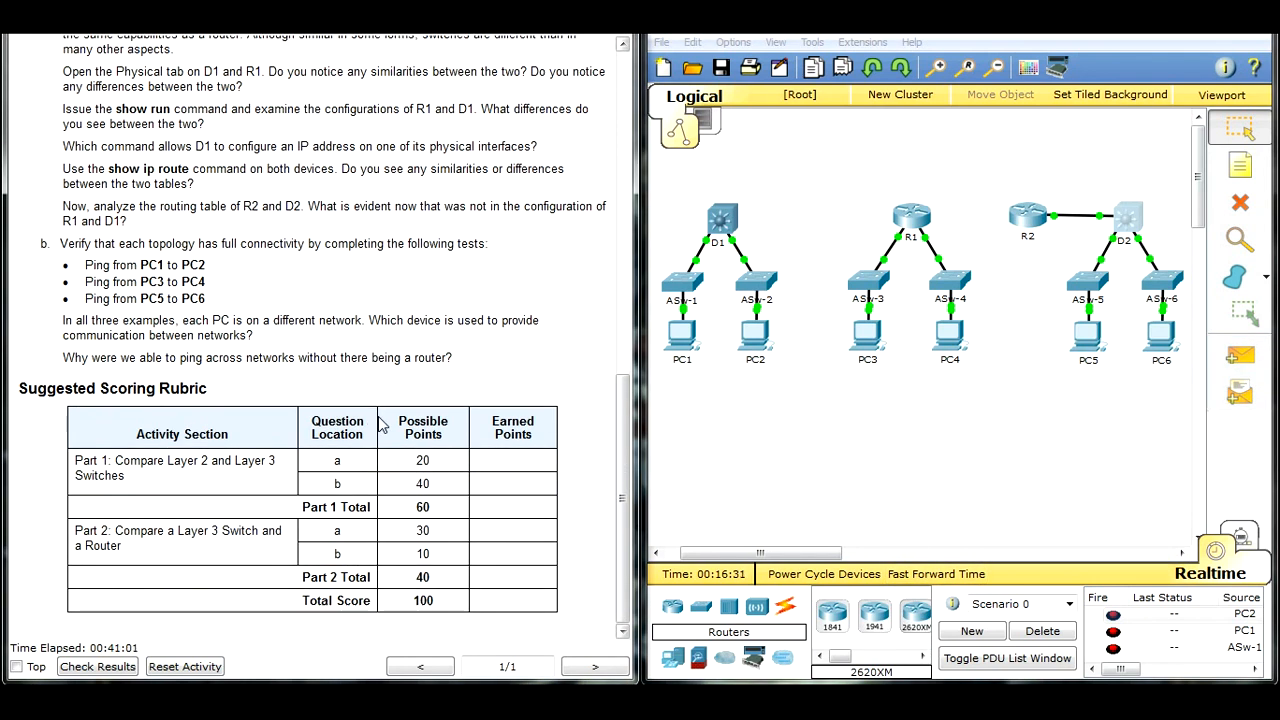